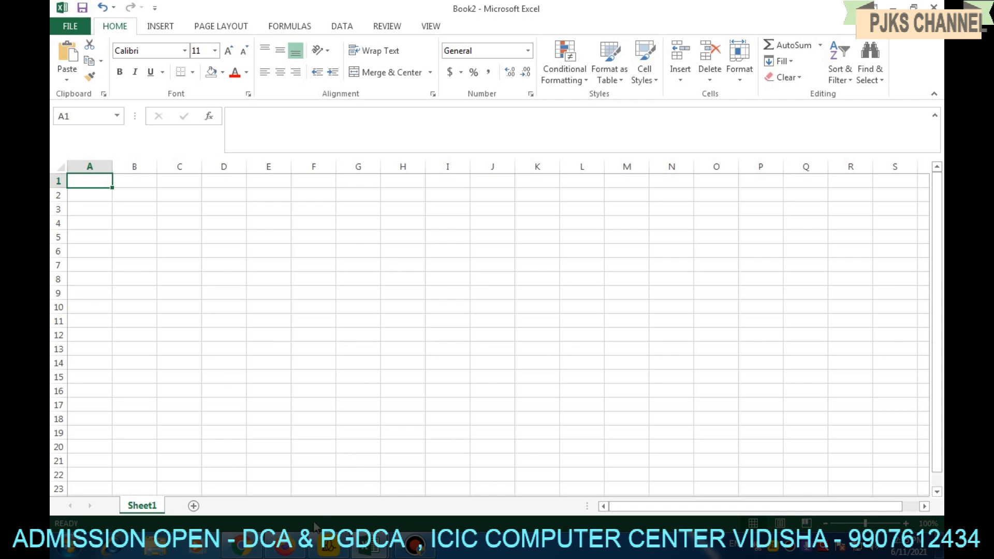
- Share the entire screen in the Google Meet call and return to the Book2 workbook in Excel
click(286, 550)
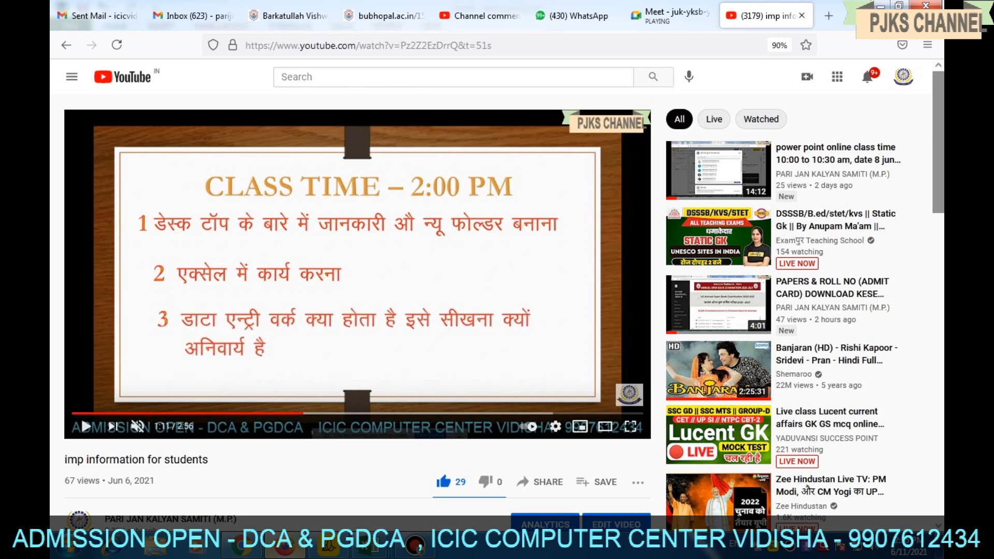
click(665, 15)
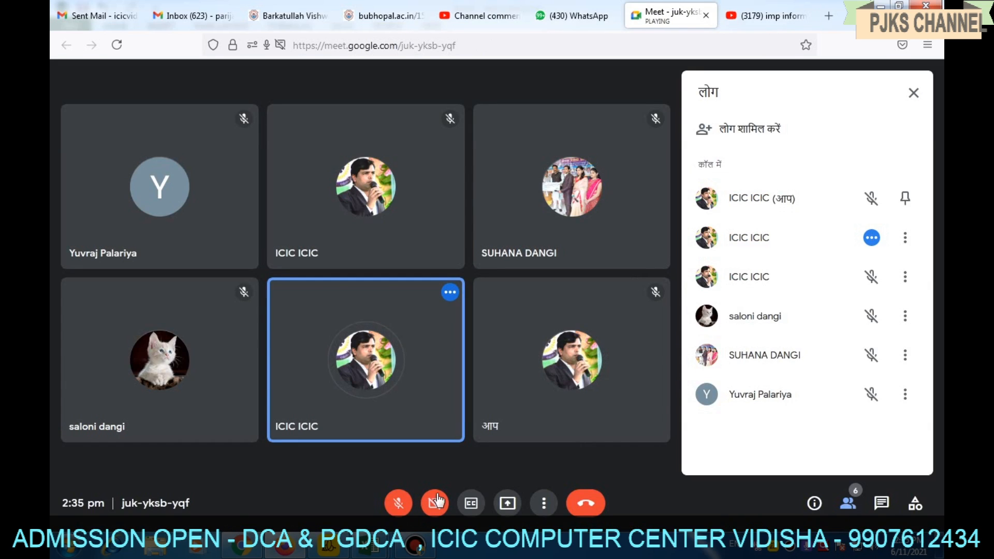
click(509, 503)
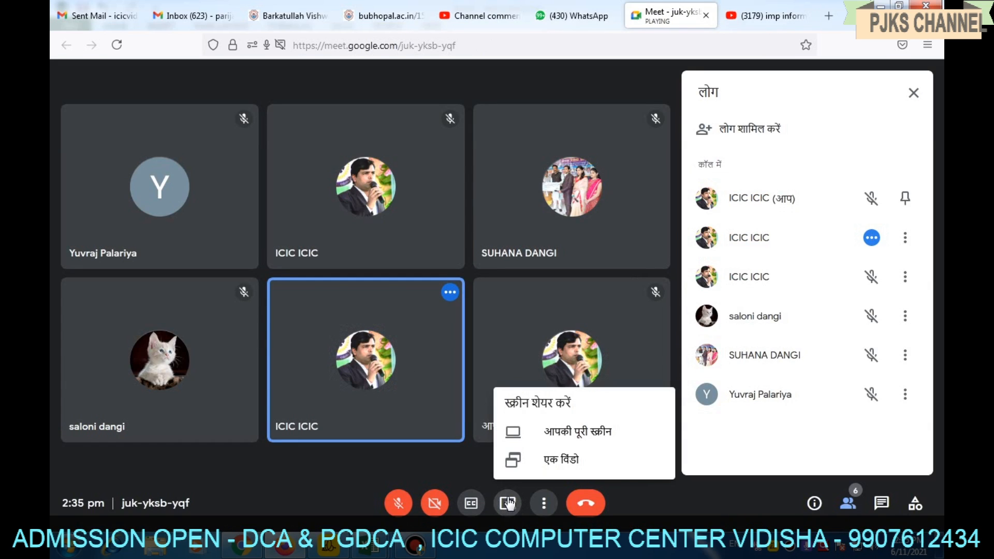
click(551, 462)
click(455, 116)
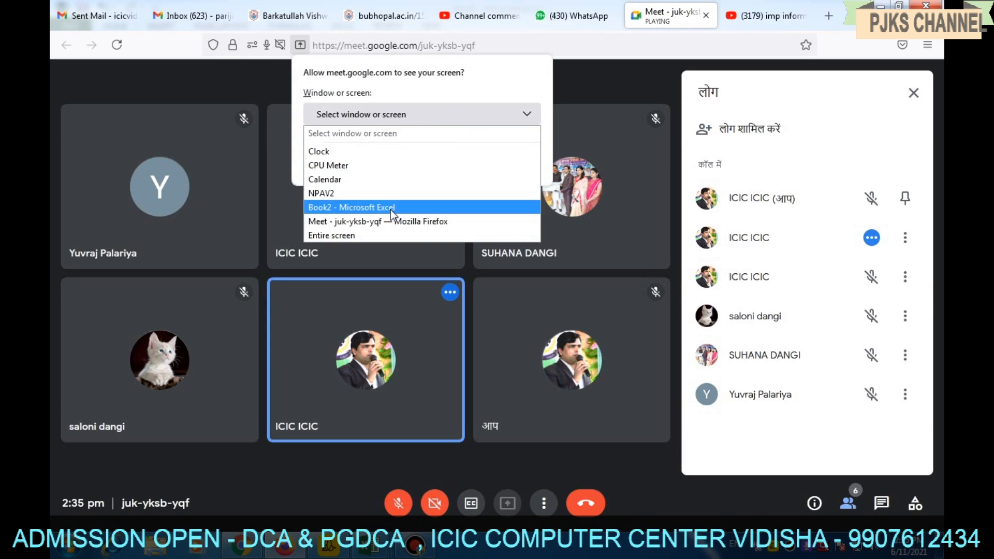
click(388, 234)
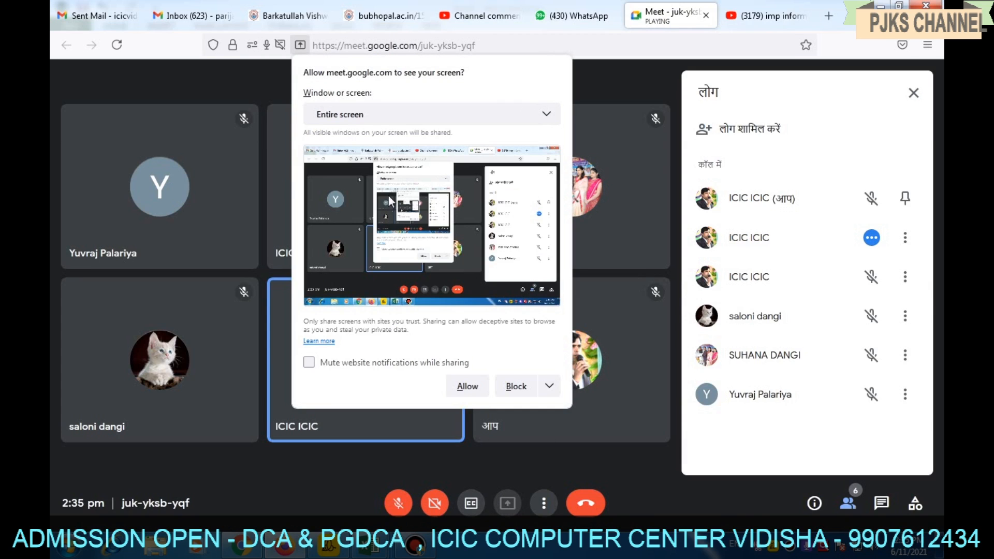
click(468, 388)
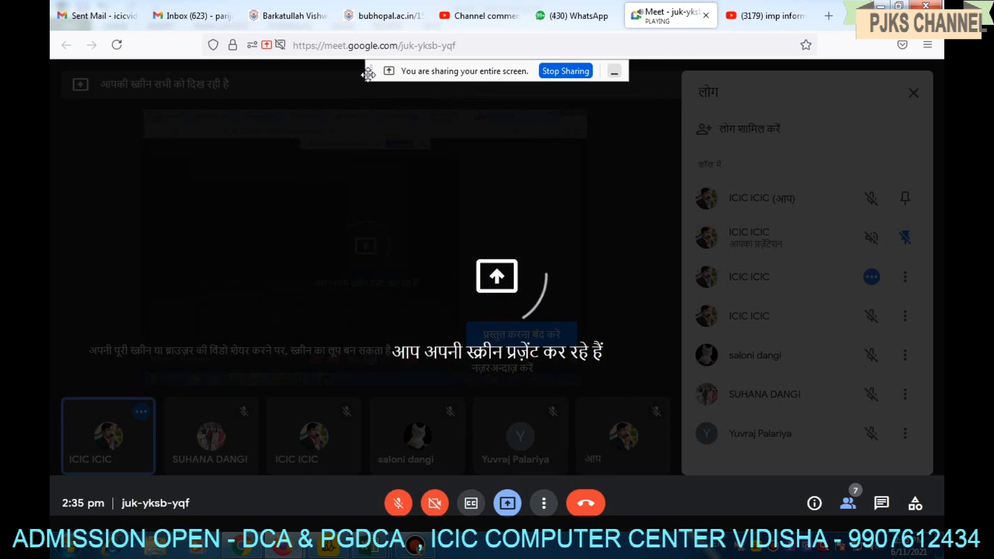
drag(368, 75, 481, 553)
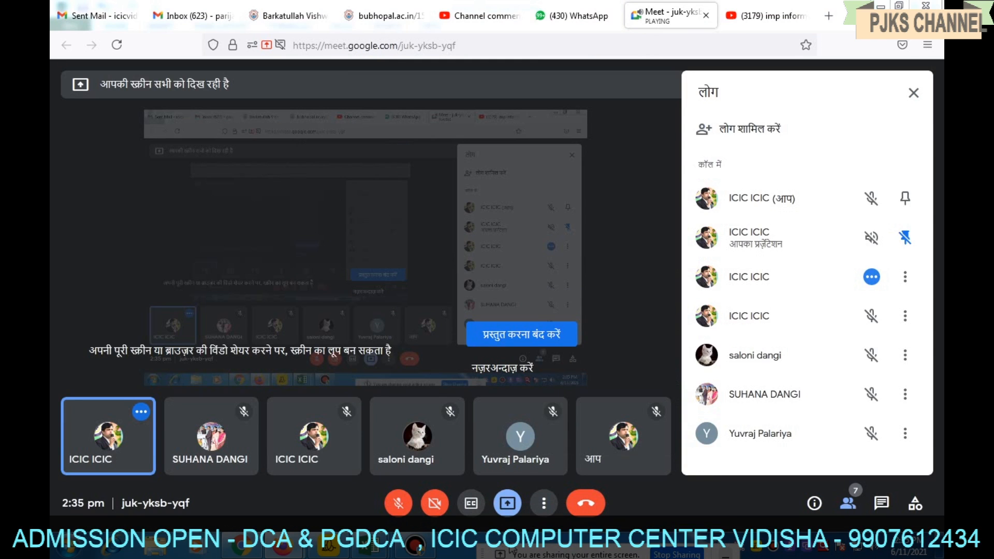
mouse_move(368, 548)
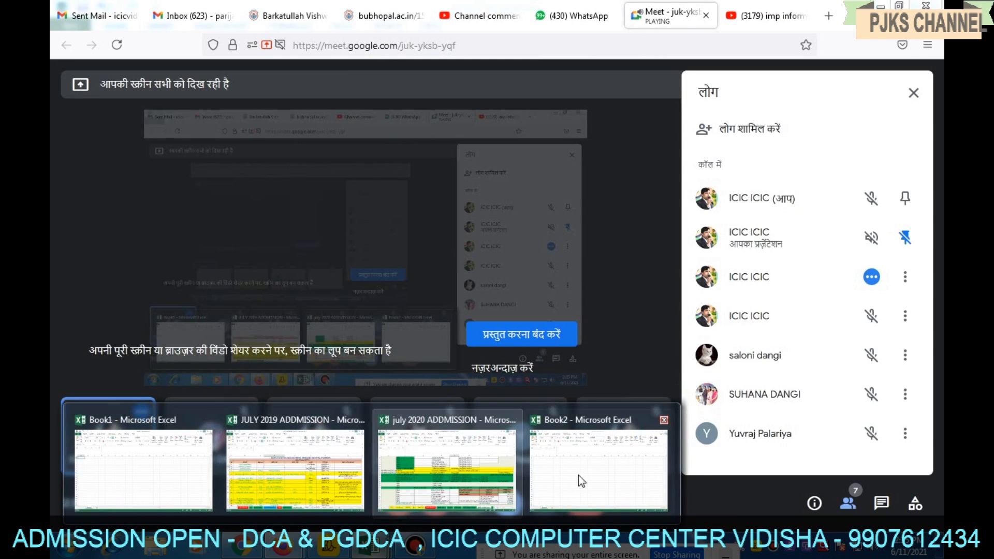
click(596, 480)
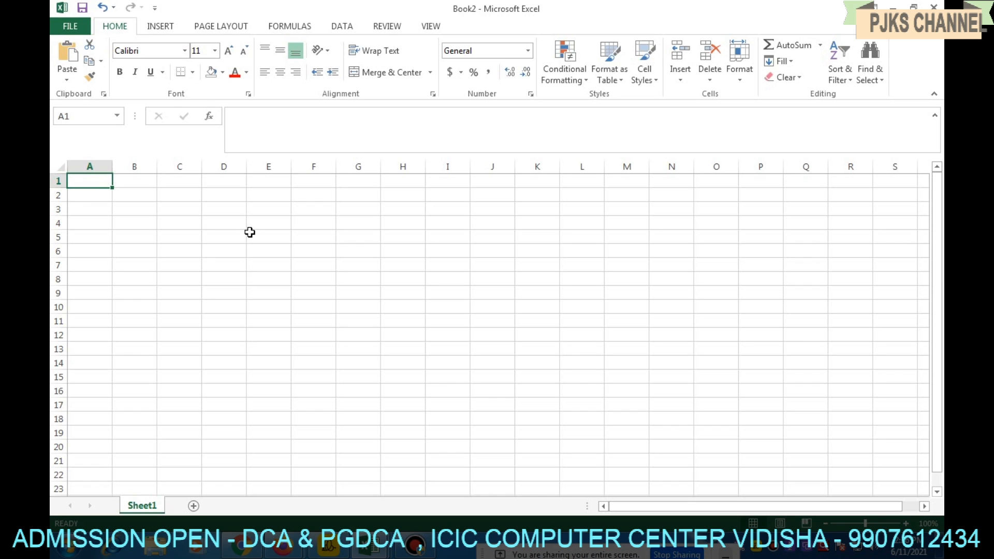
click(300, 226)
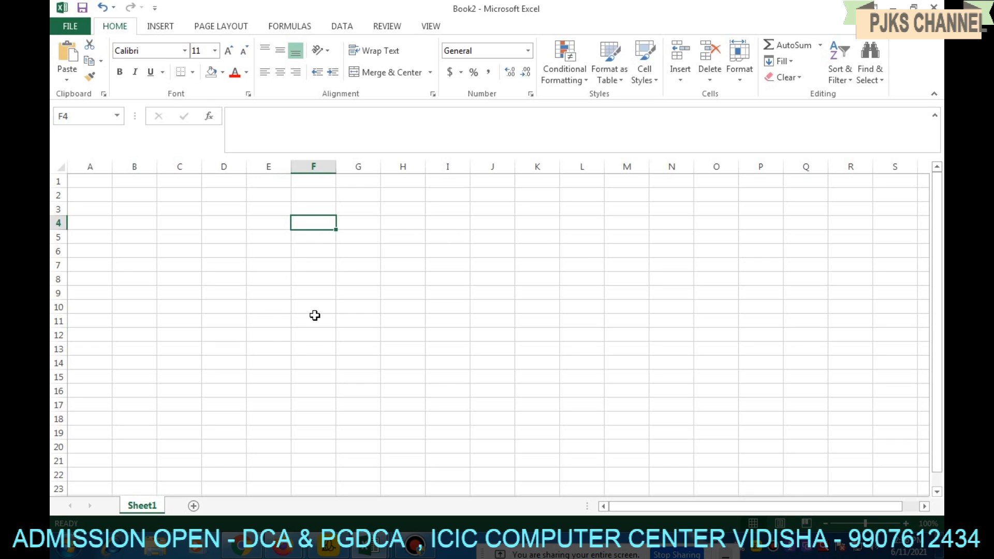
click(194, 276)
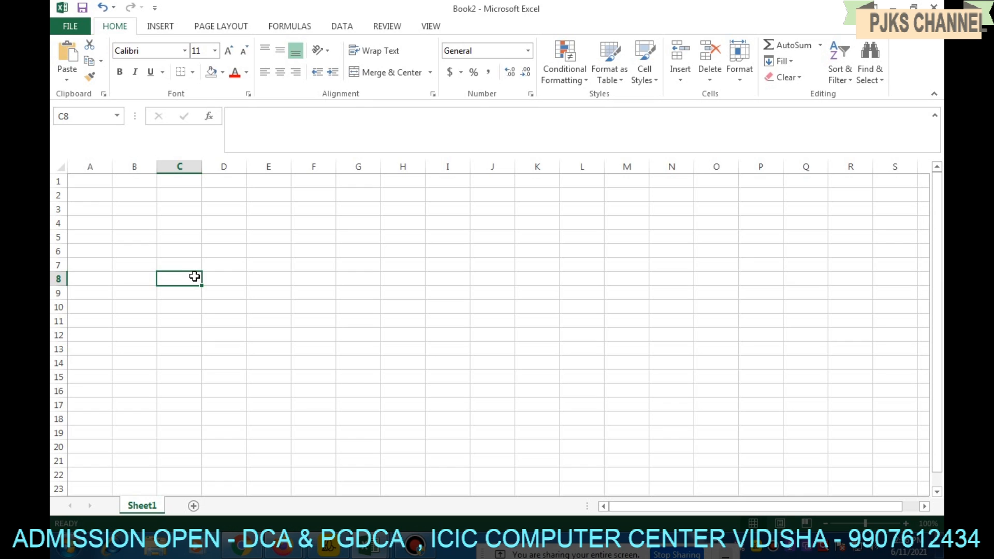
click(200, 213)
click(144, 206)
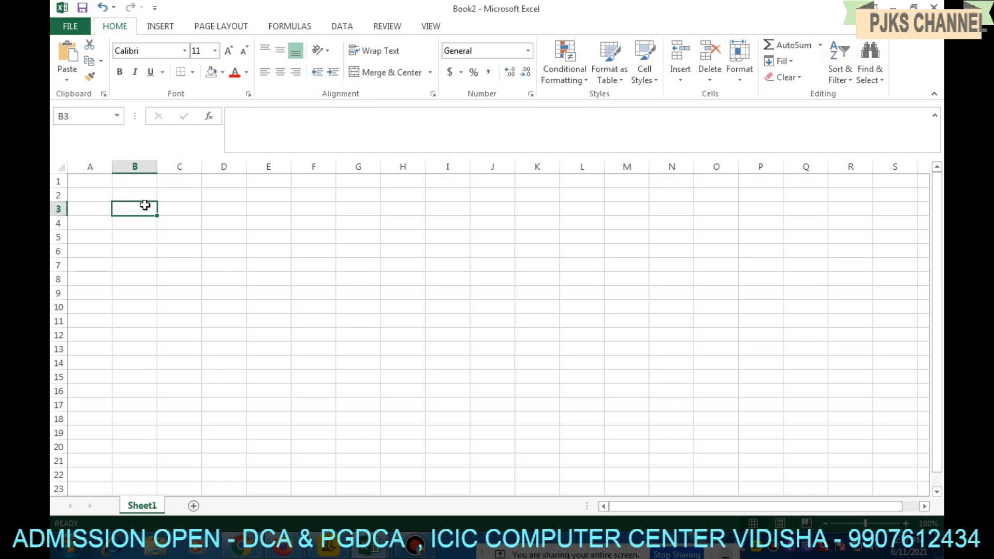
click(269, 204)
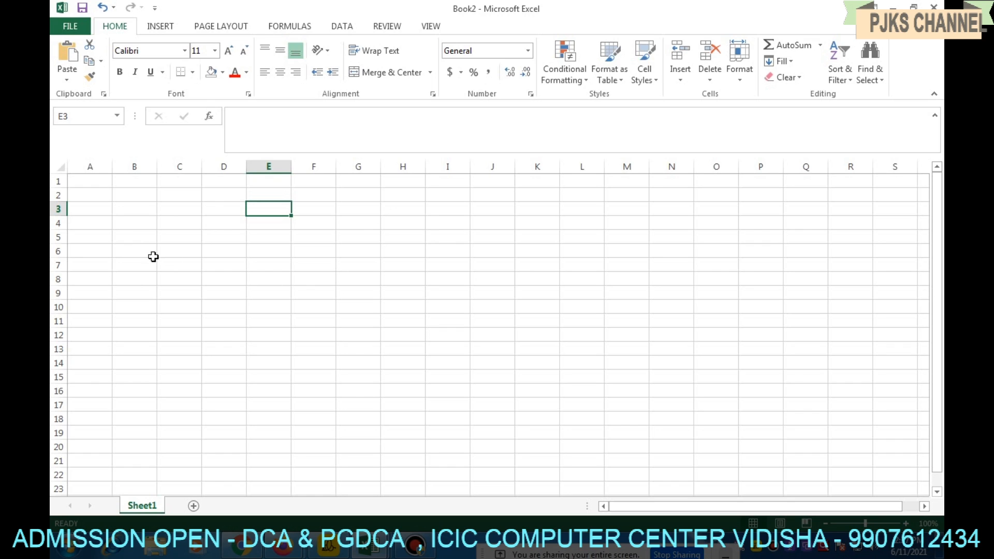
- Enter the heading SN in cell A1 and the serial numbers 1 and 2 beneath it
click(96, 184)
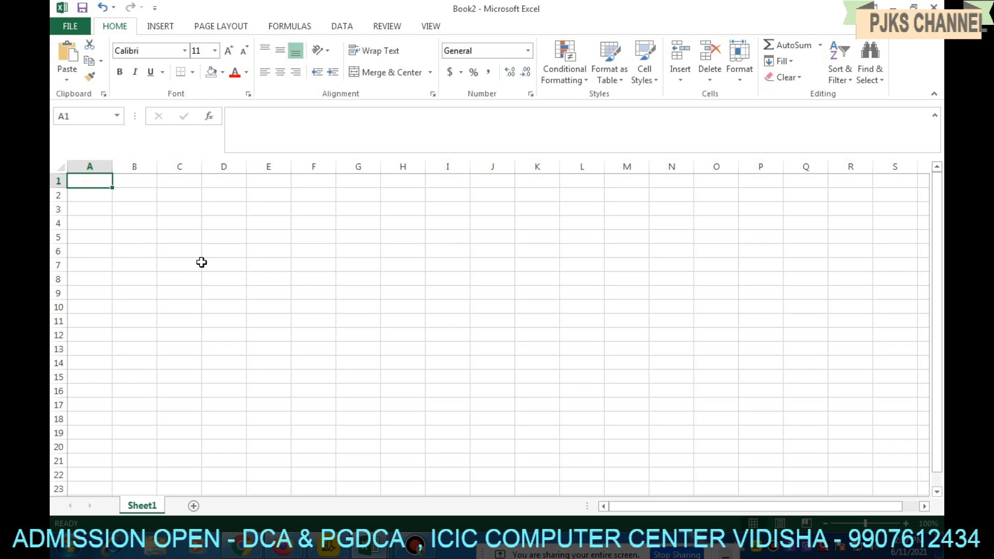
text(SN)
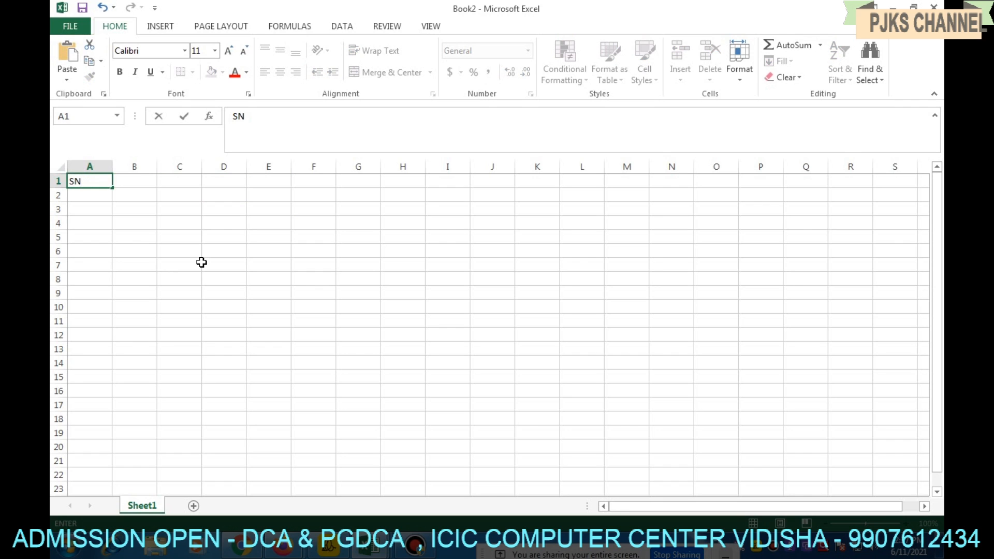
key(Return)
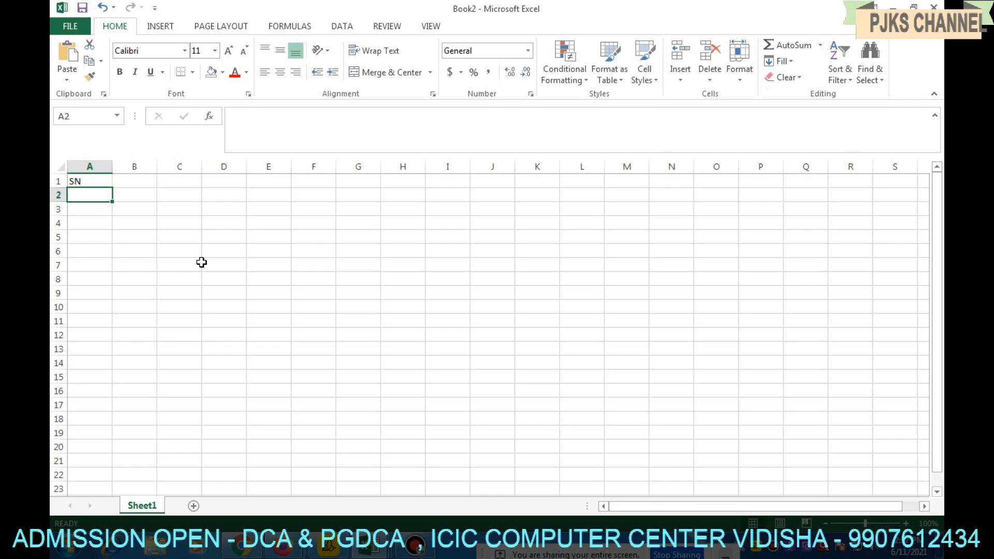
text(1)
key(Return)
text(2)
key(Return)
- Extend the serial number series down column A to 21 in row 22 and narrow the column to fit
click(134, 292)
drag(93, 195, 106, 462)
click(222, 334)
drag(111, 166, 87, 167)
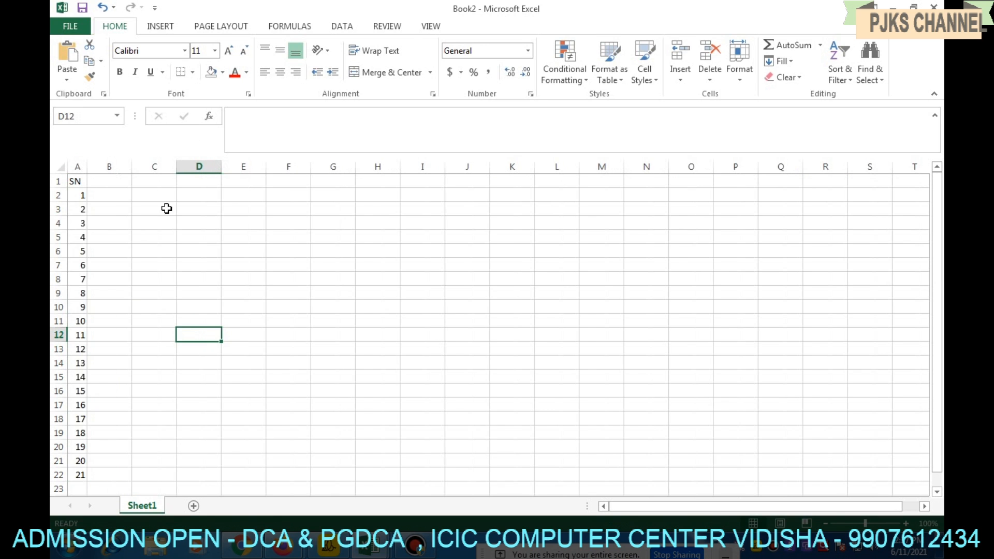
- Enter the heading NAME in cell B1
double_click(905, 523)
triple_click(905, 524)
triple_click(906, 524)
triple_click(906, 524)
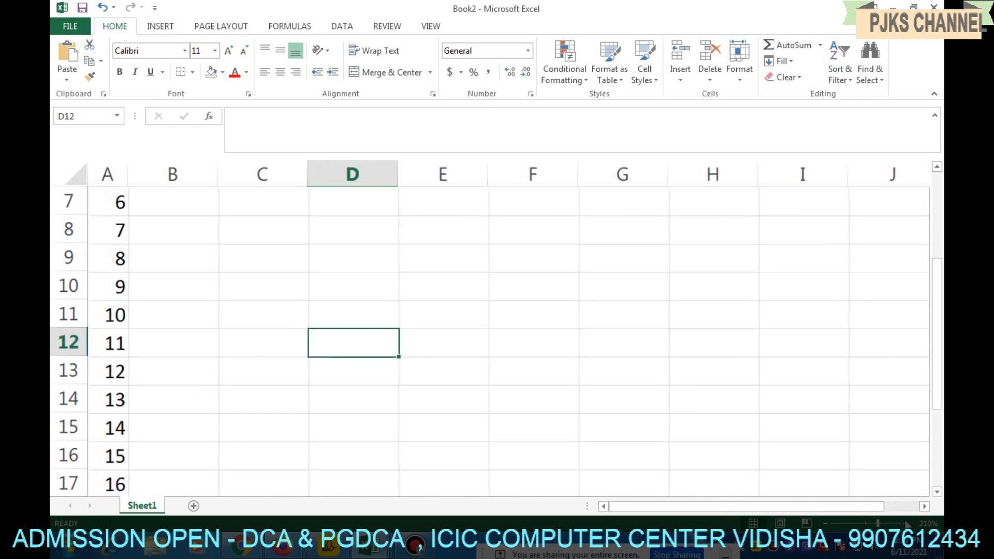
triple_click(906, 523)
click(905, 524)
scroll(166, 359, up, 3)
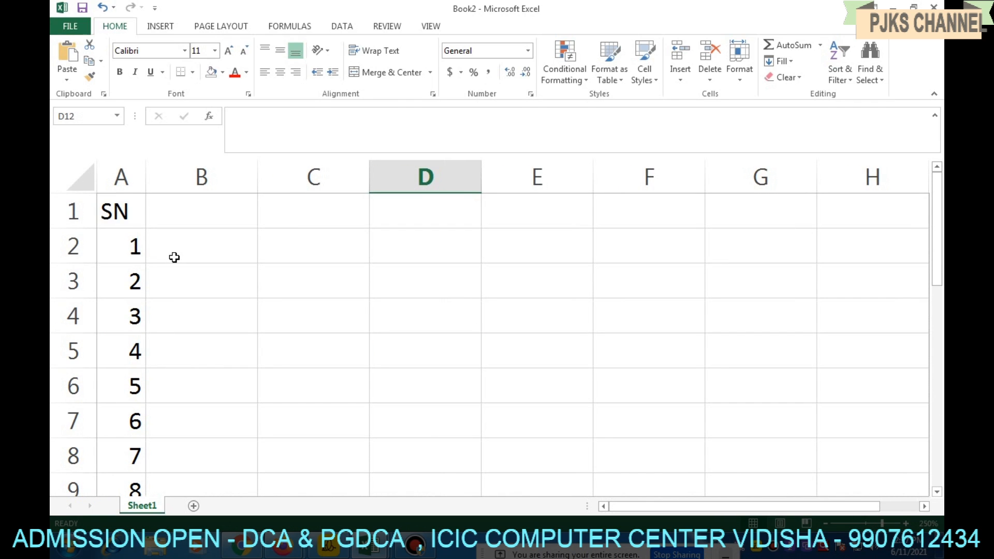
click(192, 214)
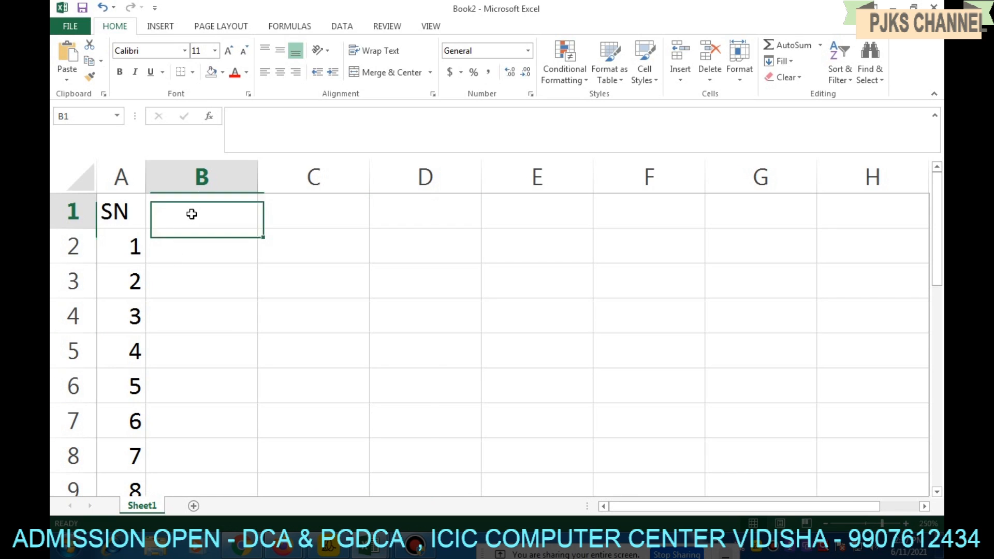
text(NAME)
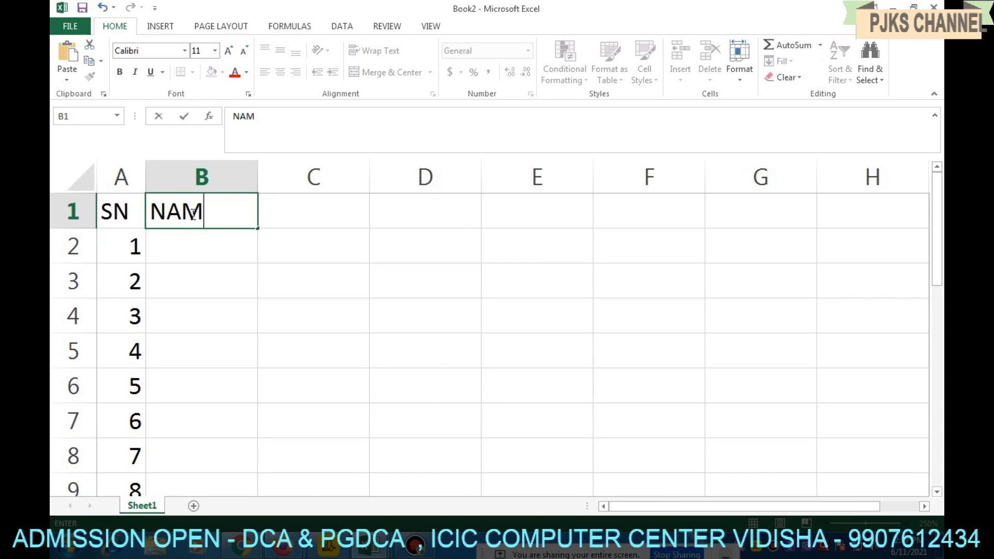
click(192, 307)
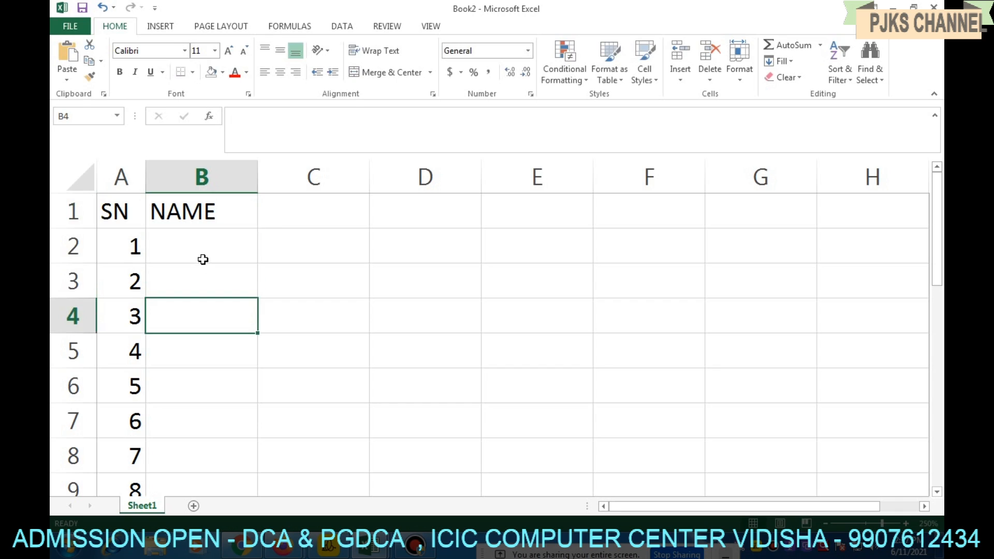
- Enter the heading BASIC SALARY in cell C1
click(222, 238)
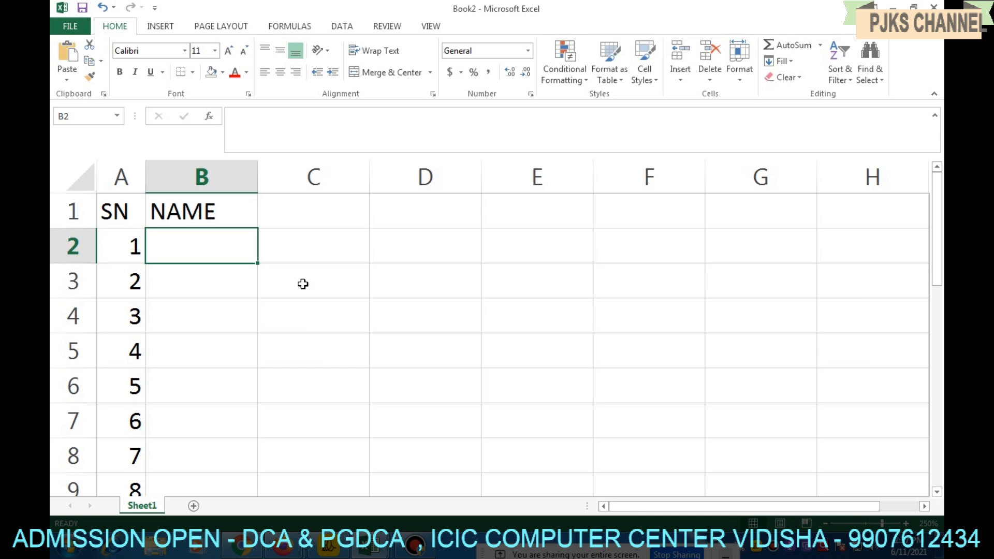
key(Right)
key(Up)
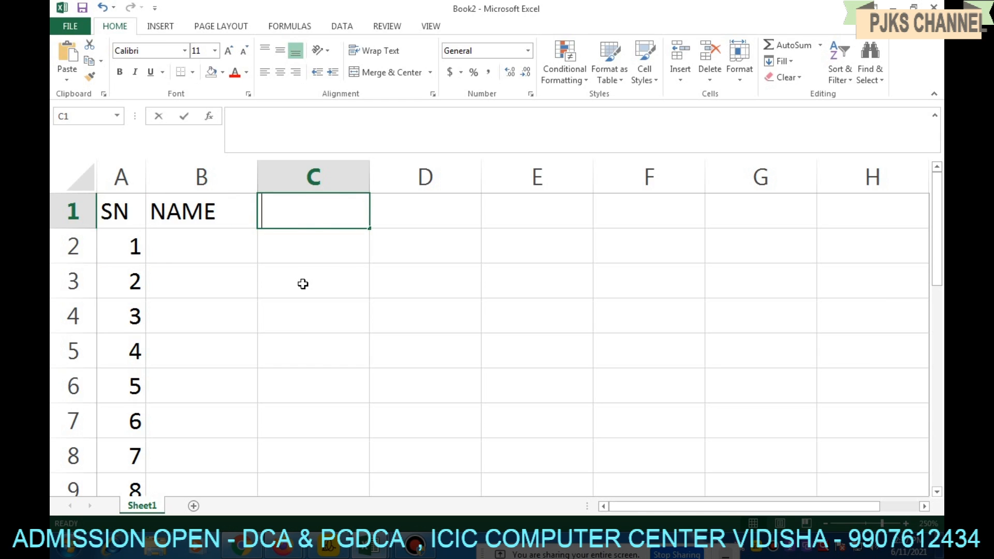
text(SALARY)
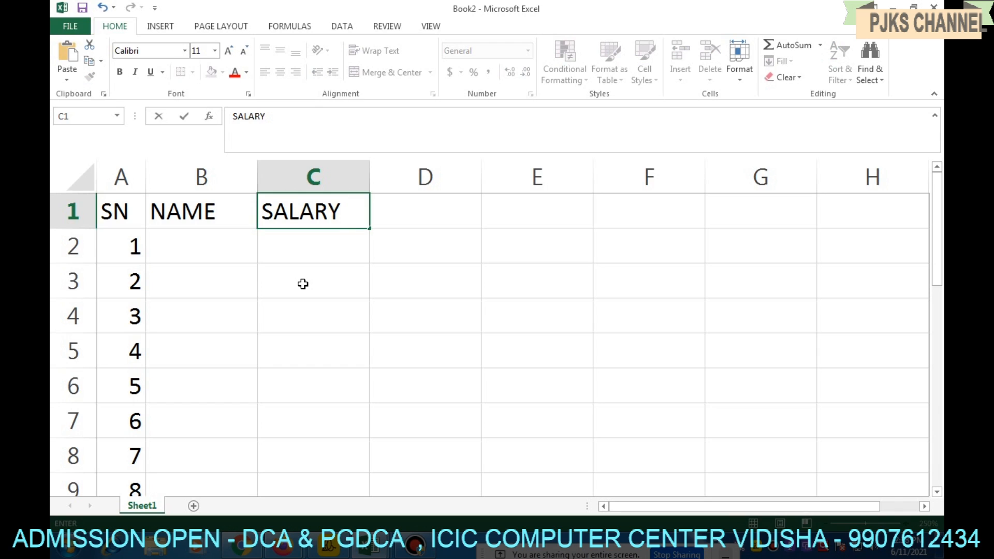
click(262, 209)
text(BASIC)
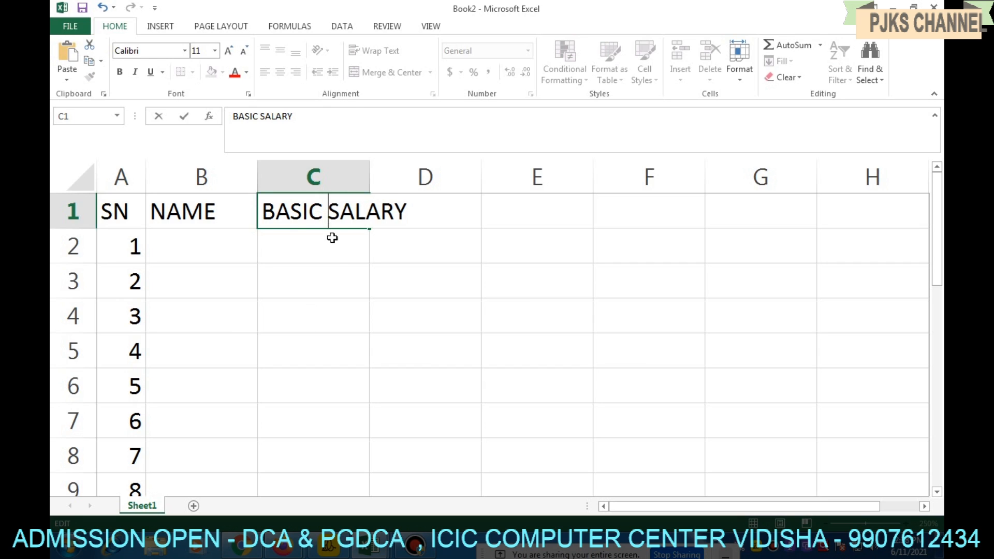
click(334, 283)
- Wrap the text of the BASIC SALARY heading so it fits within its column
drag(369, 173, 369, 172)
click(339, 216)
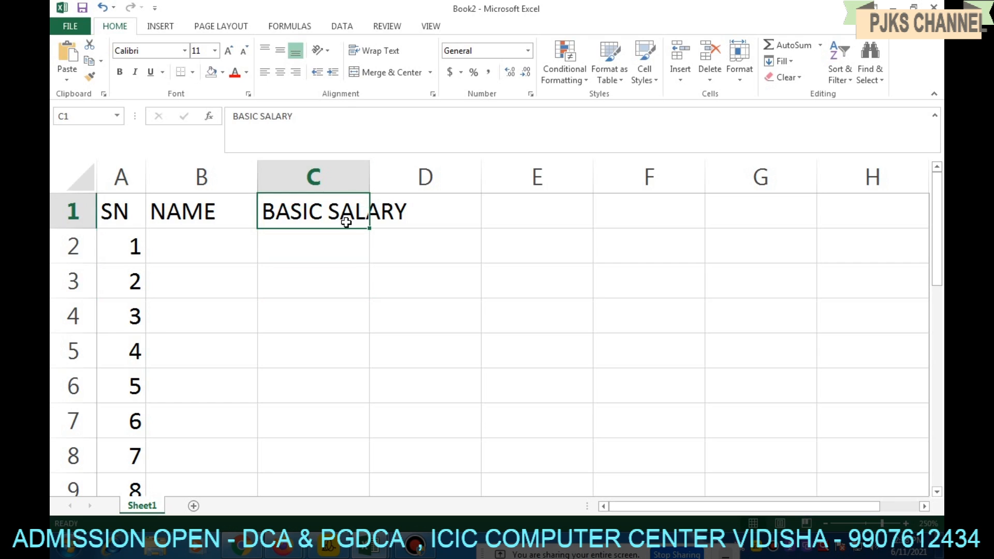
click(373, 50)
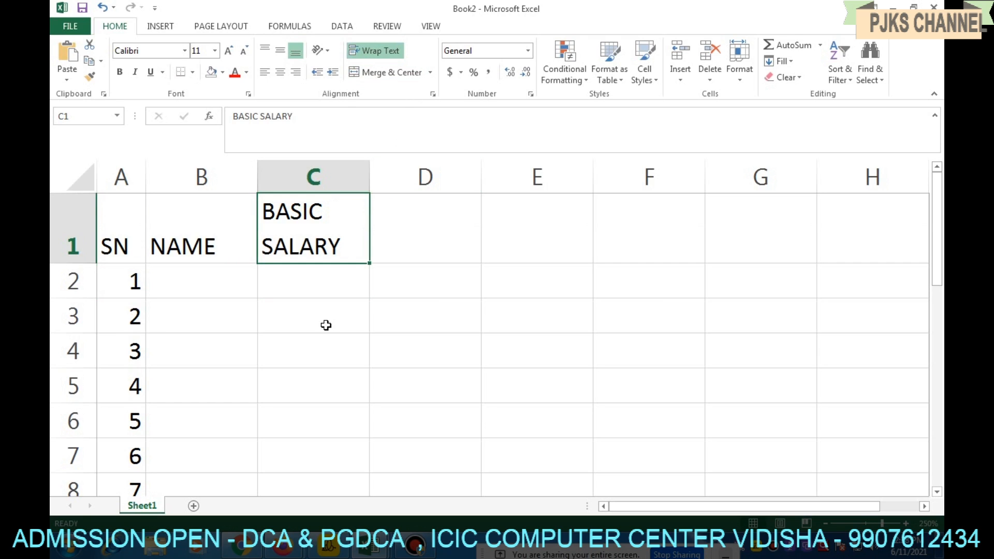
click(326, 322)
click(440, 259)
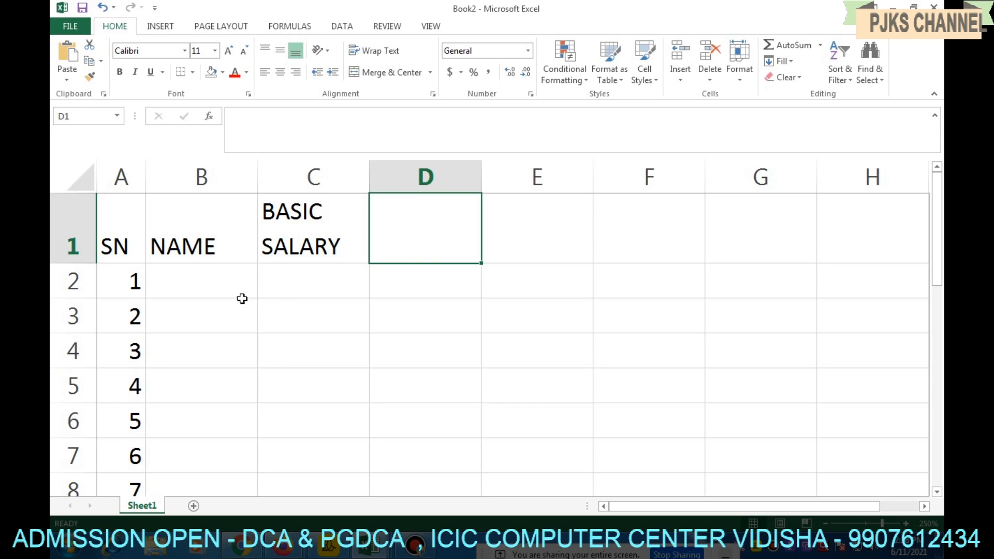
- Enter the first person's name in cell B2, beside serial number 1
click(224, 289)
text(AJAY)
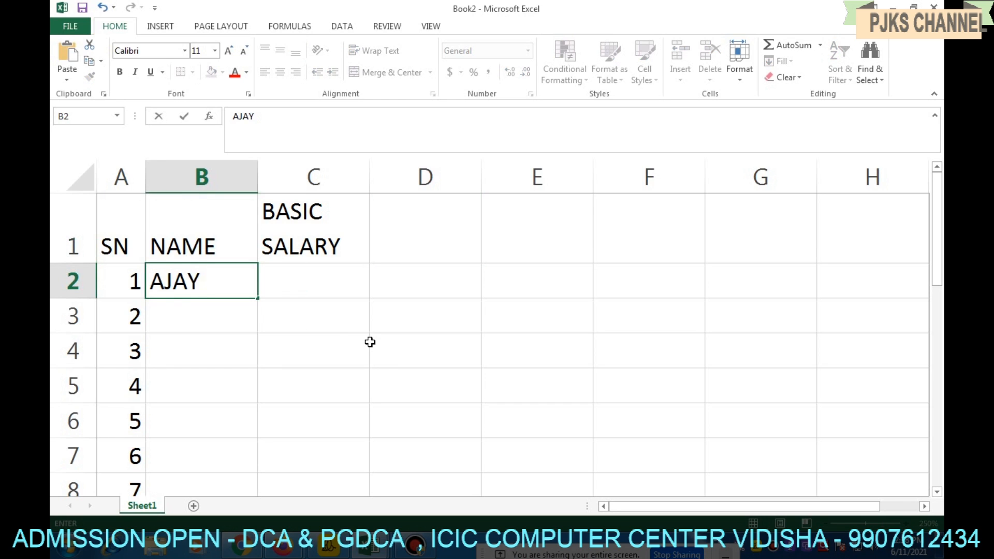
key(Return)
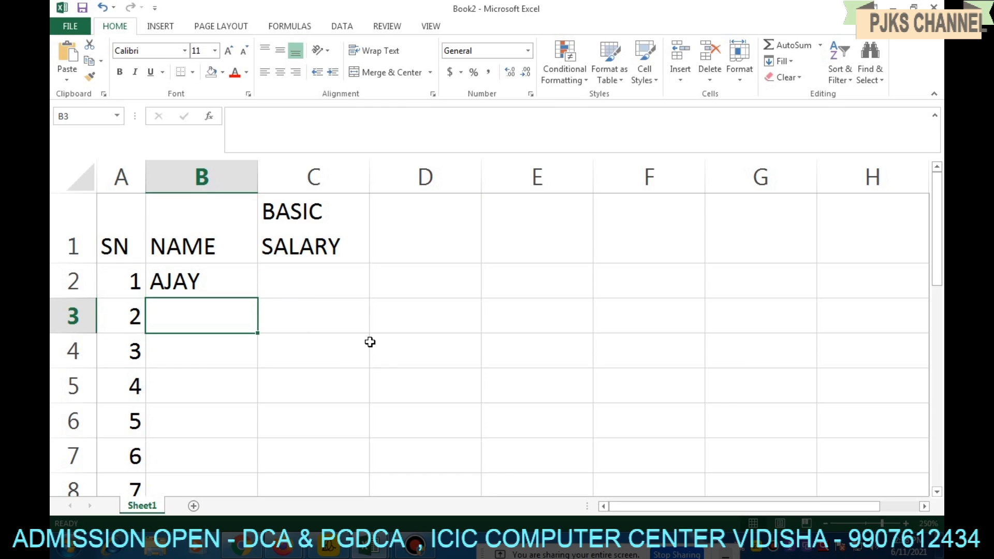
double_click(231, 314)
text(VIJAY)
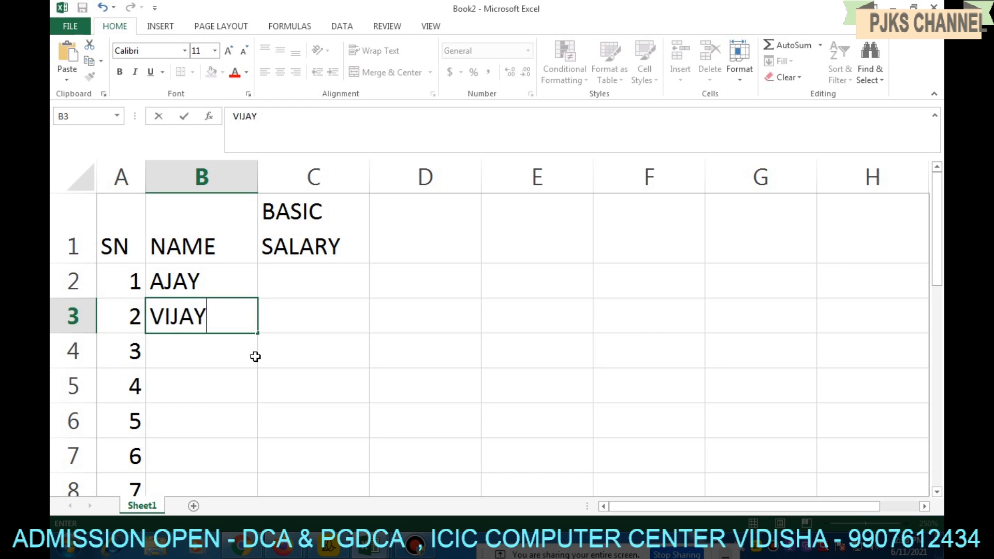
key(Escape)
key(ctrl+Tab)
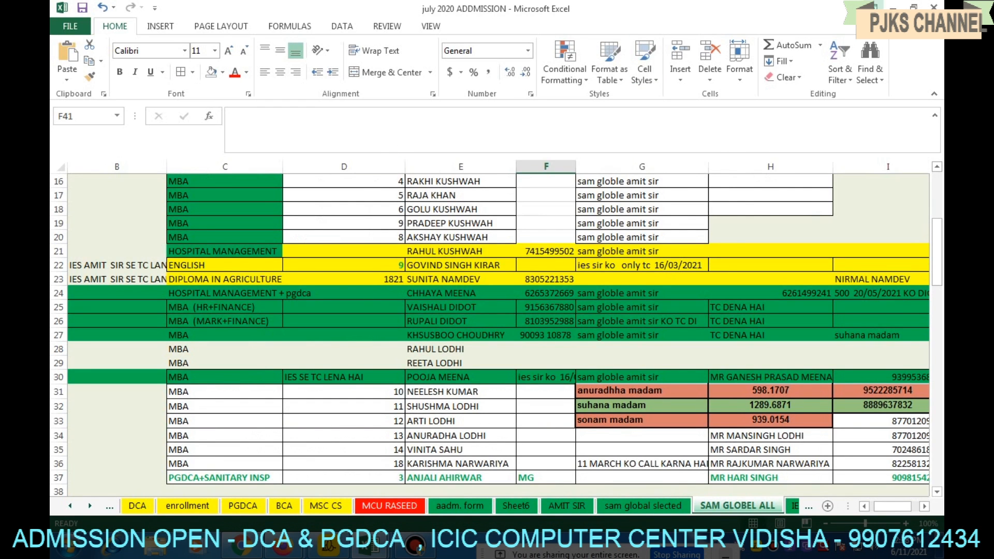
click(890, 5)
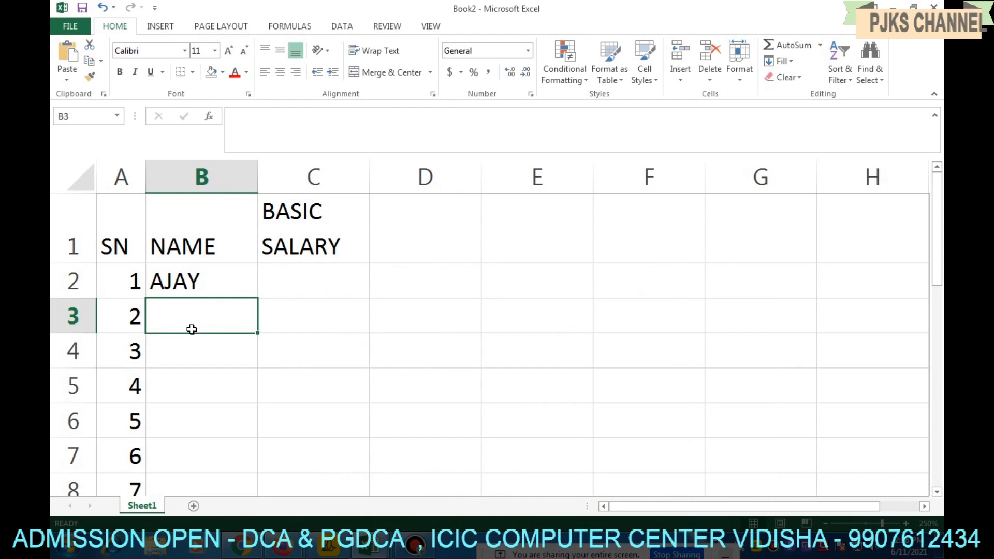
- Enter the second, third and fourth people's names in cells B3 to B5 of the NAME column
text(VIJAY)
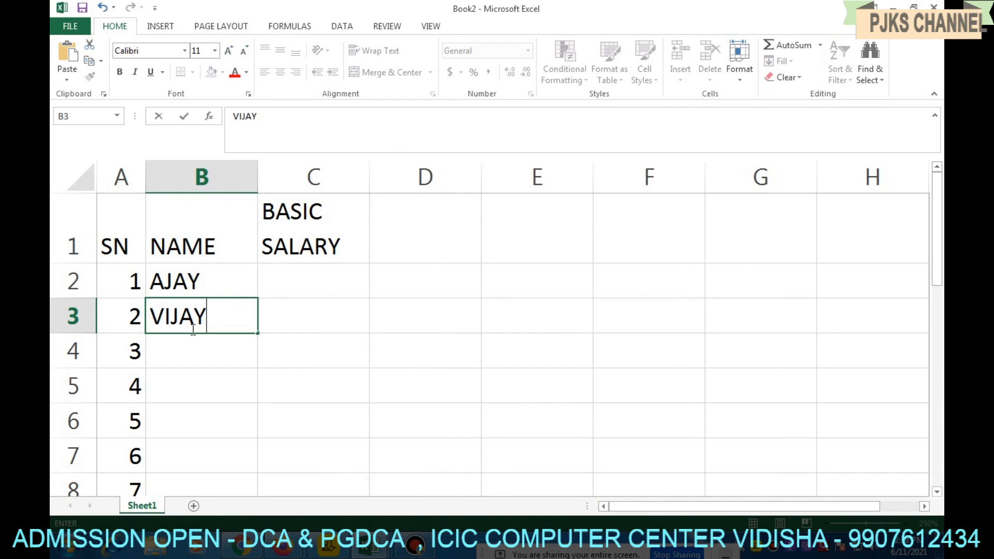
key(Return)
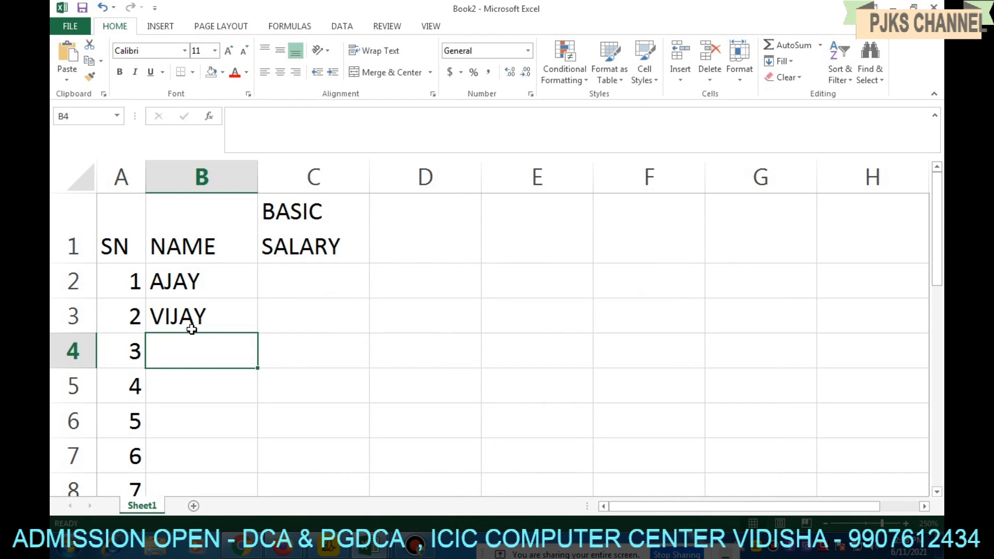
text(MOHAN)
key(Return)
text(S)
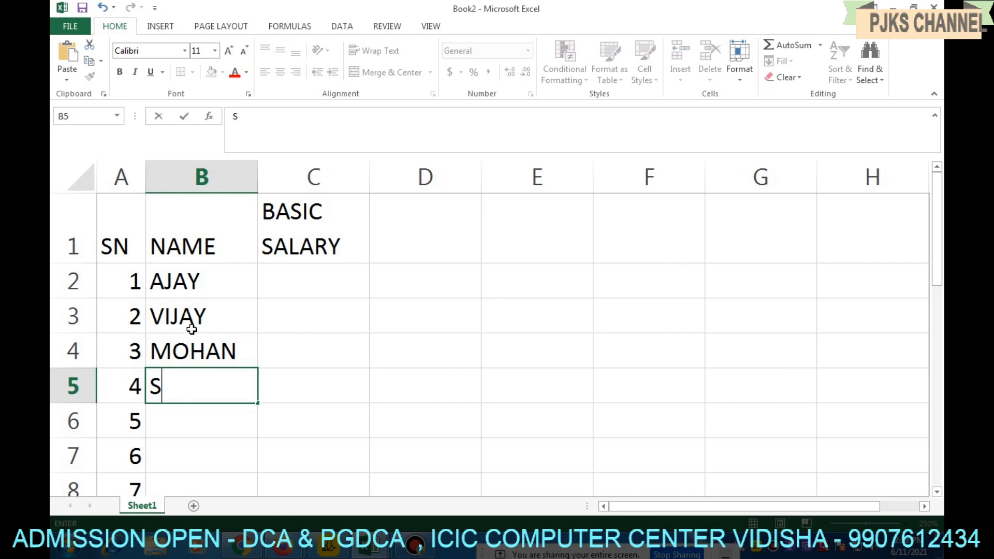
text(OHAN)
click(279, 300)
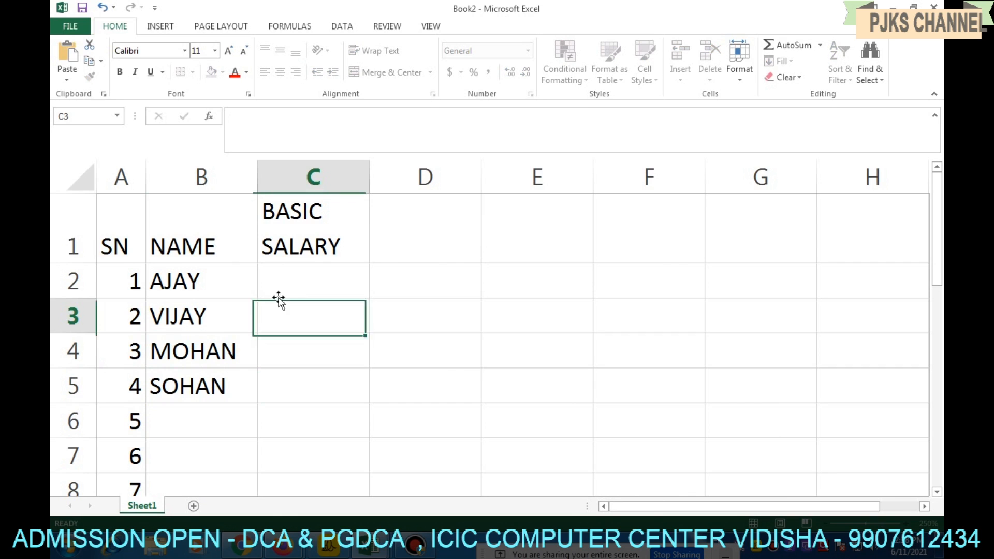
- Enter basic salaries 25000 in C2 and 28000 in C3, and extend the series down to C7
click(269, 278)
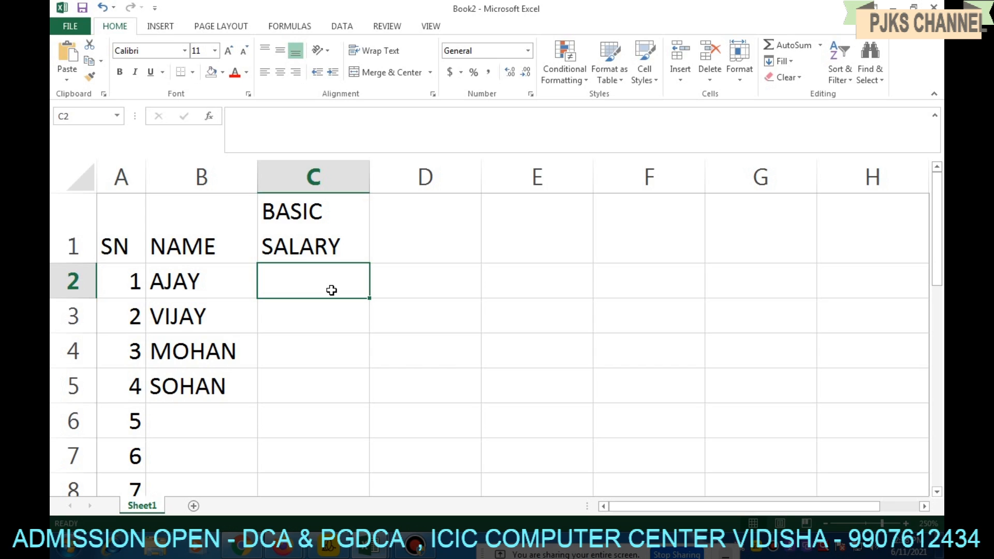
text(25000)
key(Return)
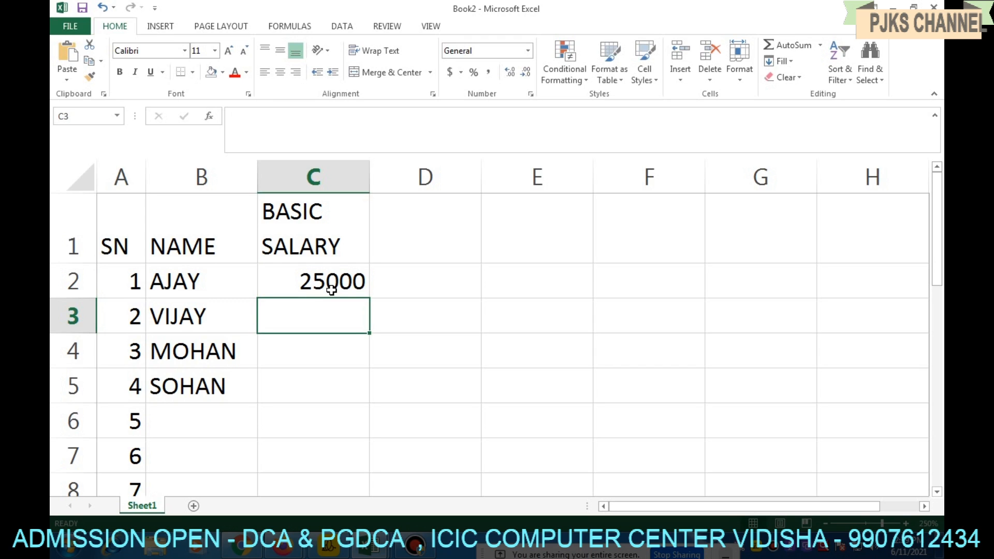
text(28000)
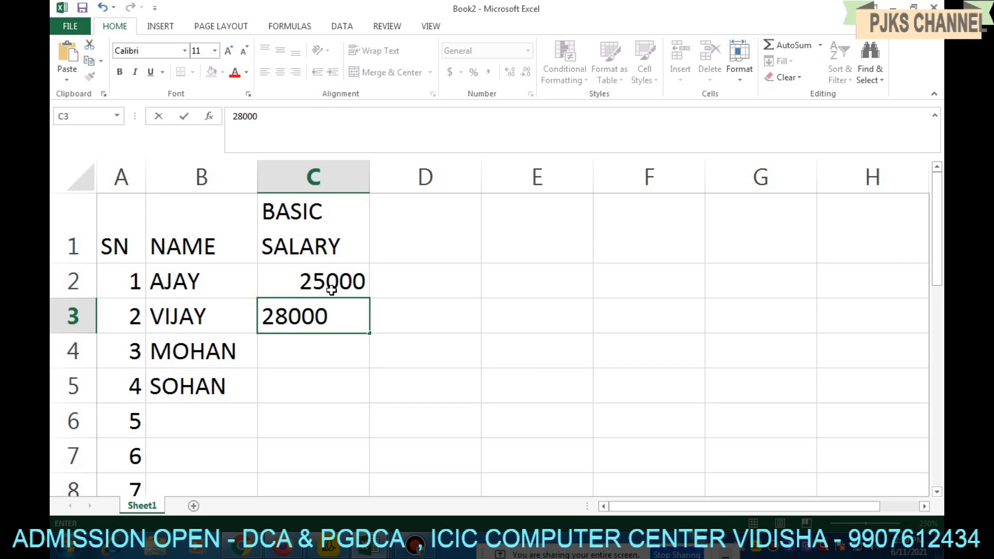
key(Return)
drag(331, 285, 350, 469)
- Enter the fifth and sixth people's names in cells B6 and B7
click(213, 422)
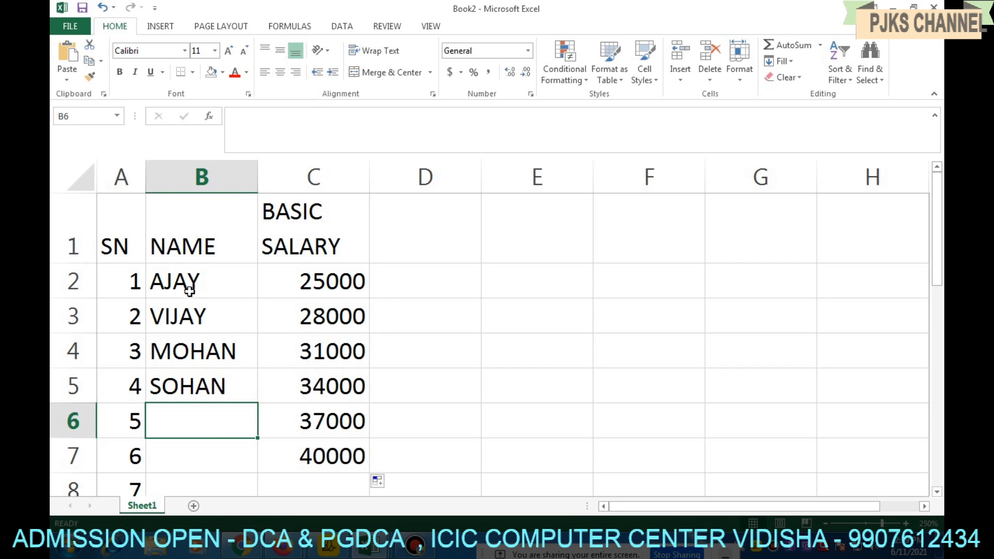
key(F2)
text(ROHAN)
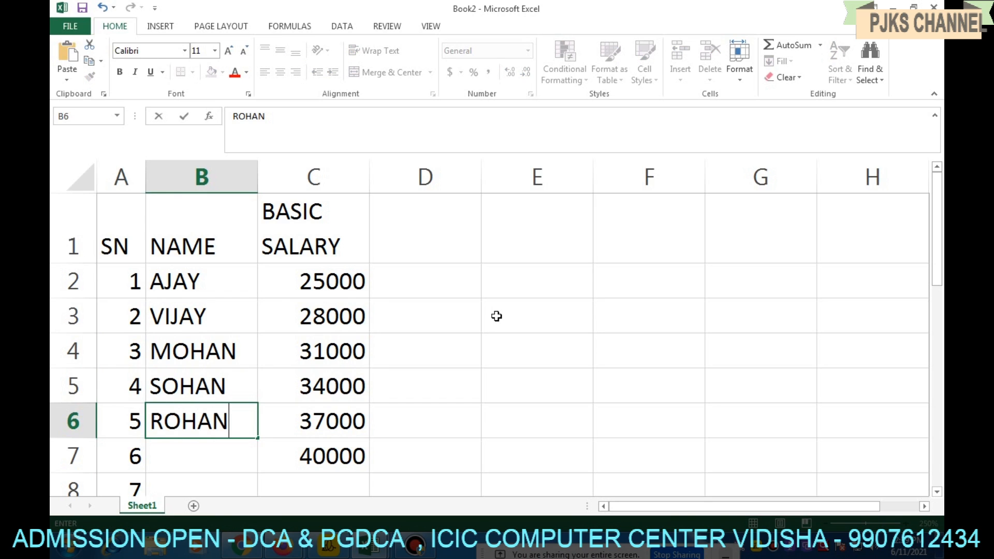
key(Return)
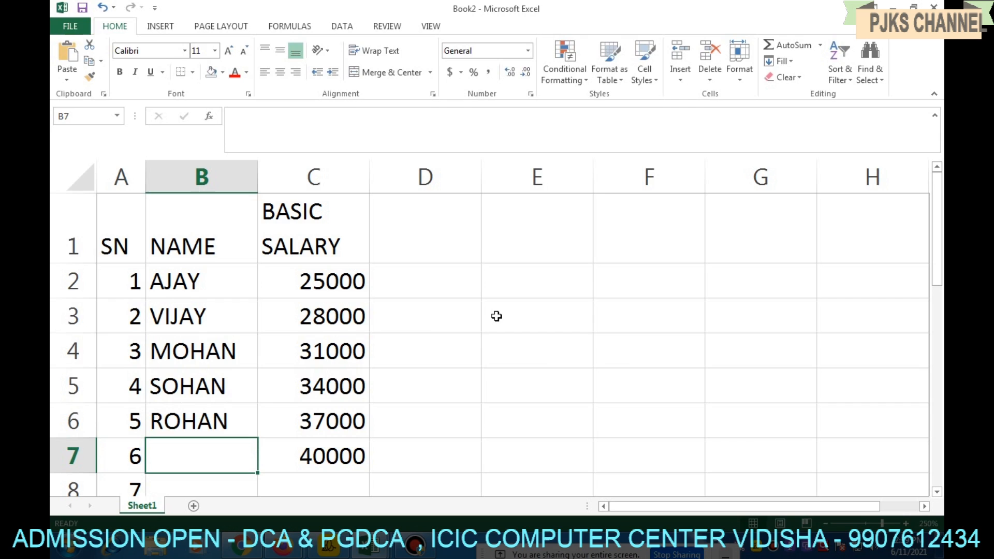
double_click(210, 456)
text(SHY)
key(BackSpace)
text(YAM)
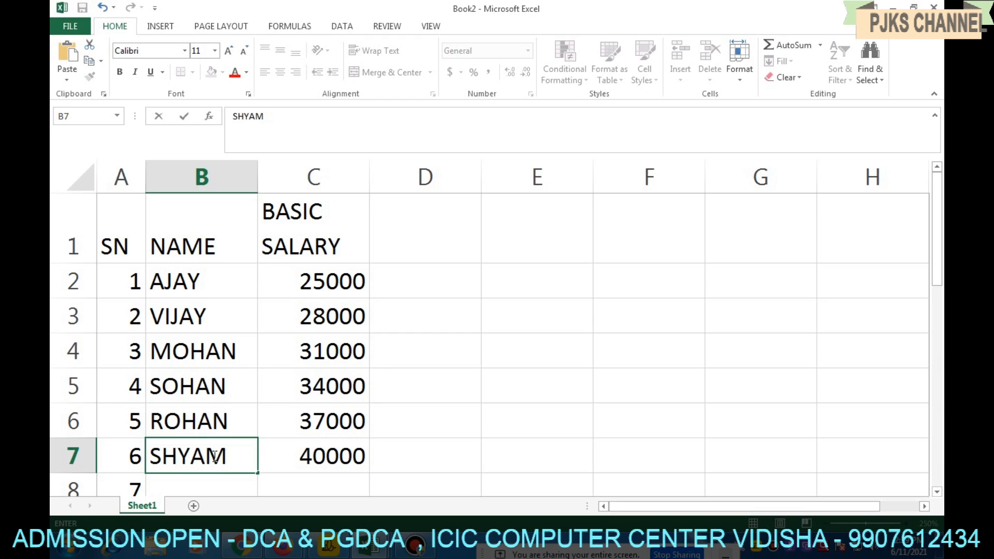
click(376, 362)
- Enter the heading SDA in cell D1 and make column D slightly narrower
click(422, 240)
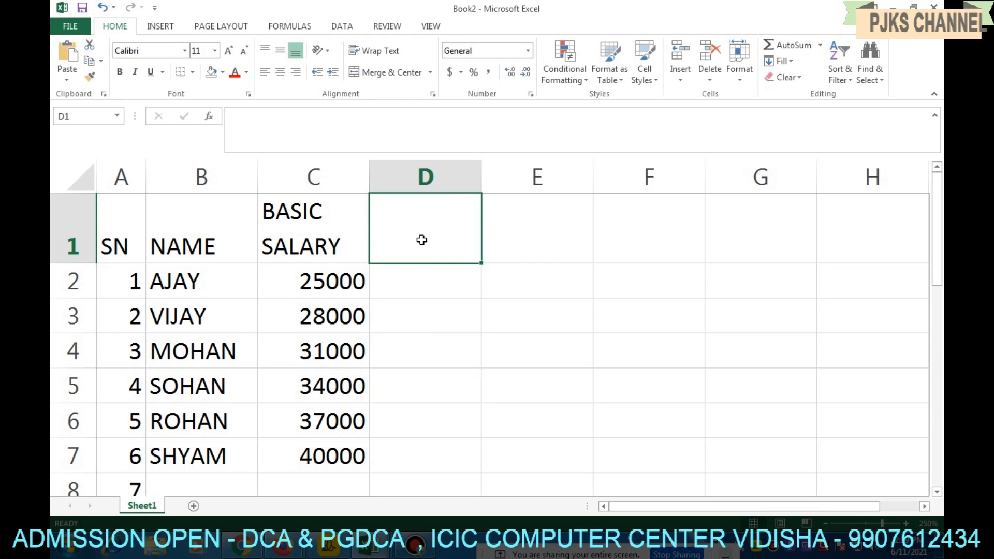
double_click(421, 239)
text(S)
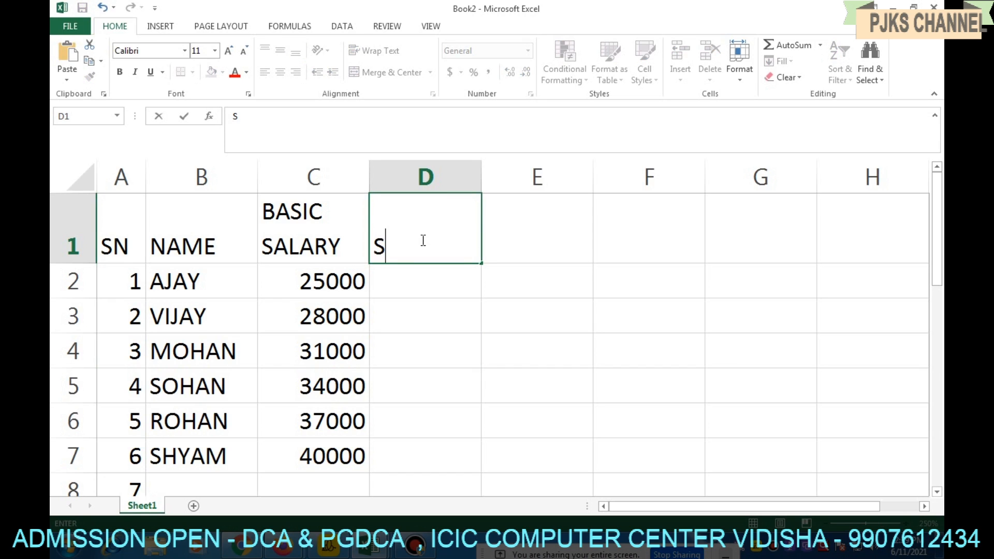
text(DA)
click(517, 313)
click(433, 237)
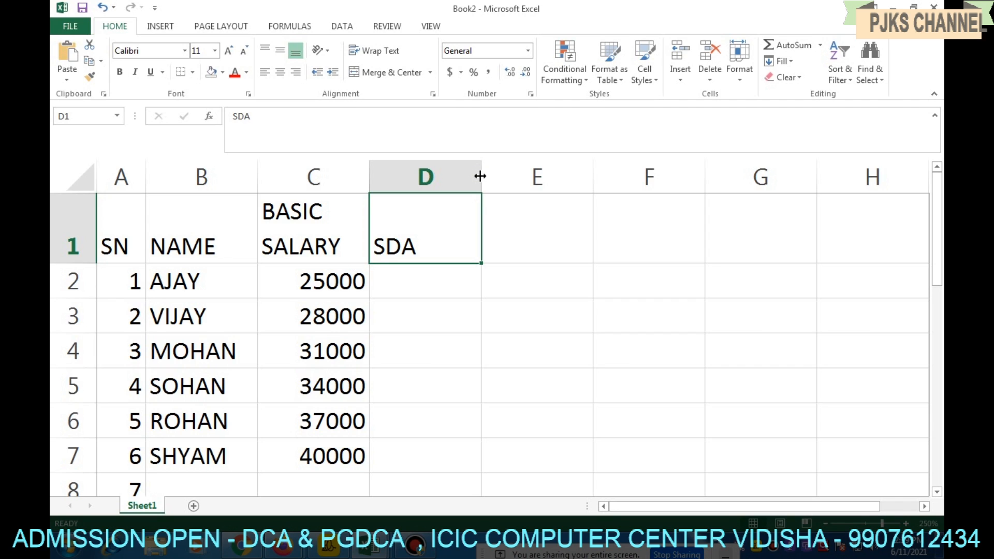
drag(480, 177, 456, 178)
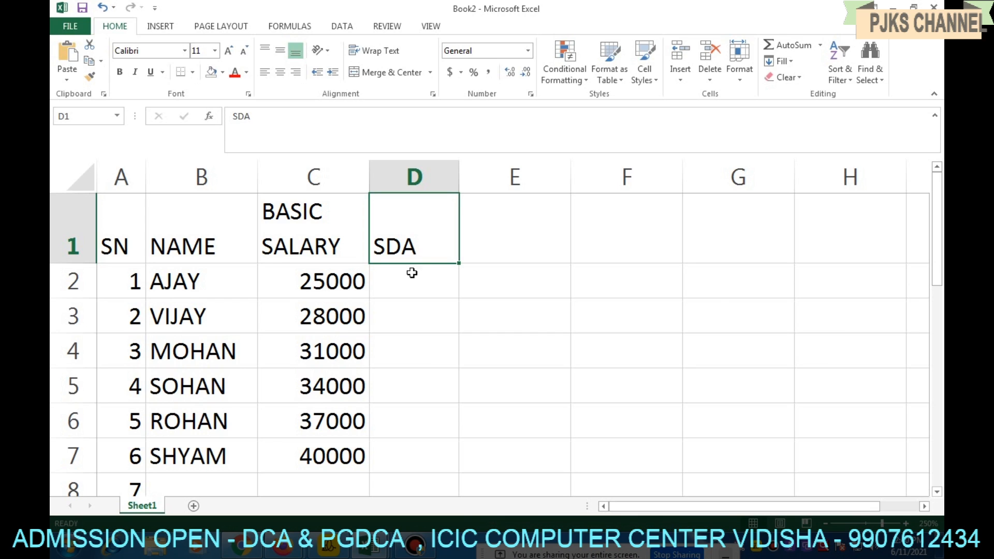
click(411, 304)
click(414, 282)
- Enter the heading NET SALARY in cell E1
click(501, 213)
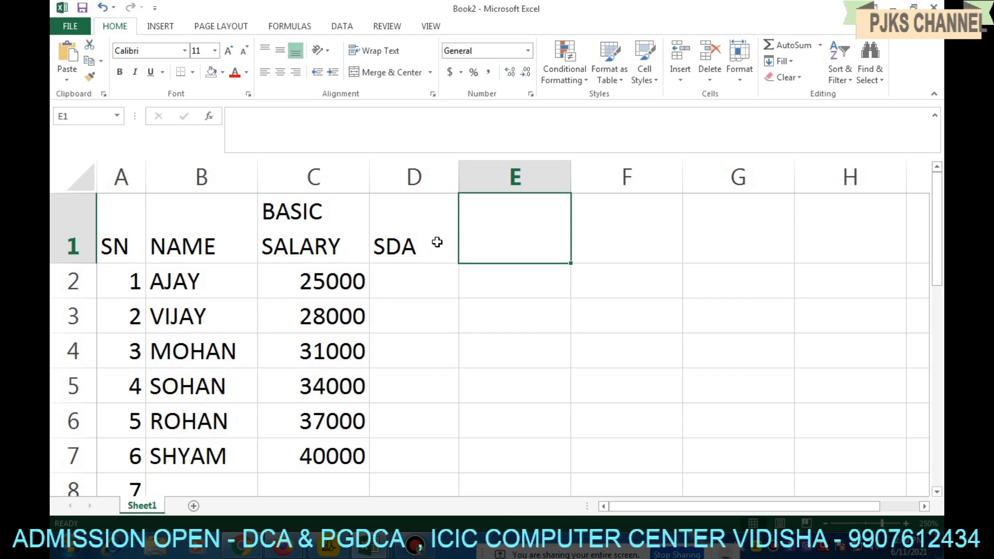
double_click(507, 239)
text(NET)
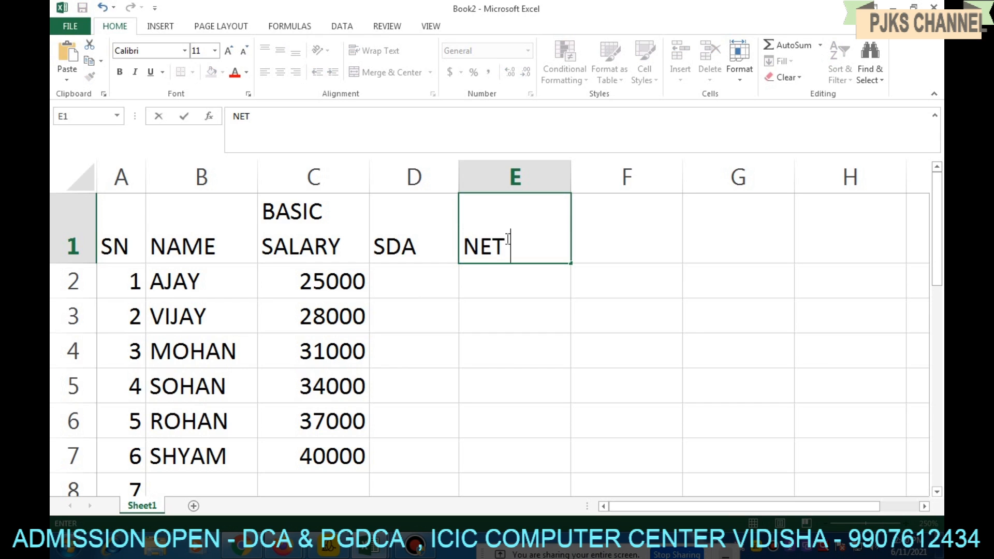
text( SALARY)
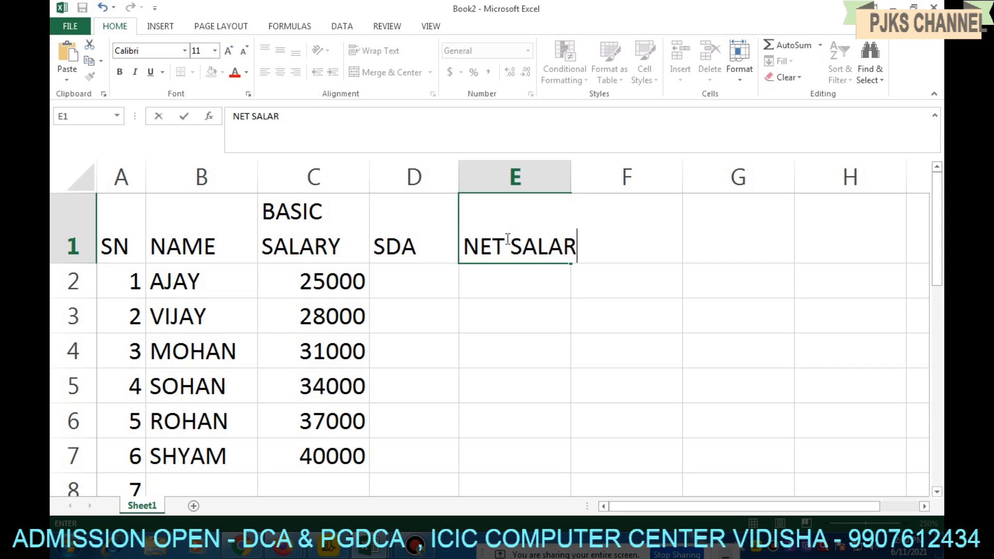
key(Return)
key(Return)
- Try to wrap the text of the NET SALARY heading in cell E1
click(523, 229)
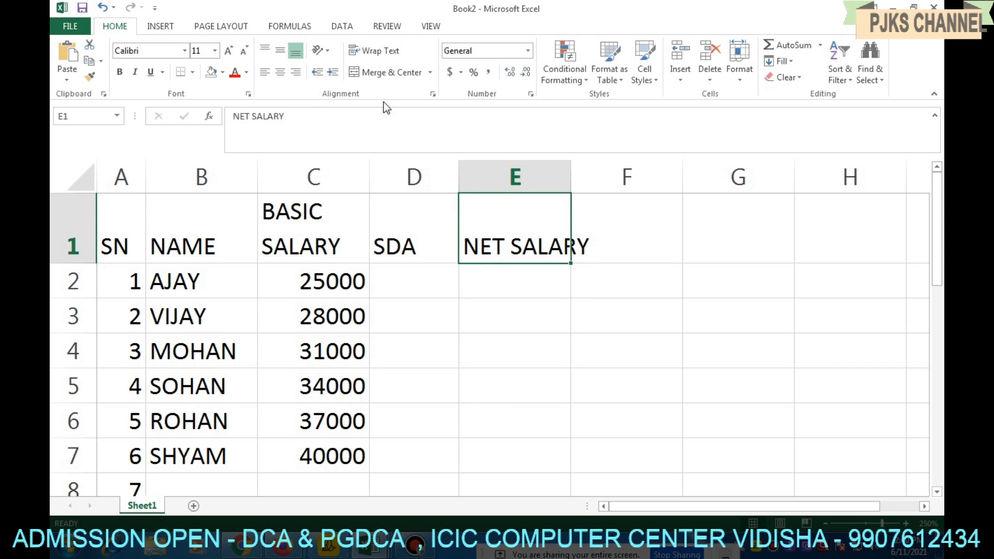
click(515, 309)
click(514, 238)
click(453, 340)
double_click(563, 236)
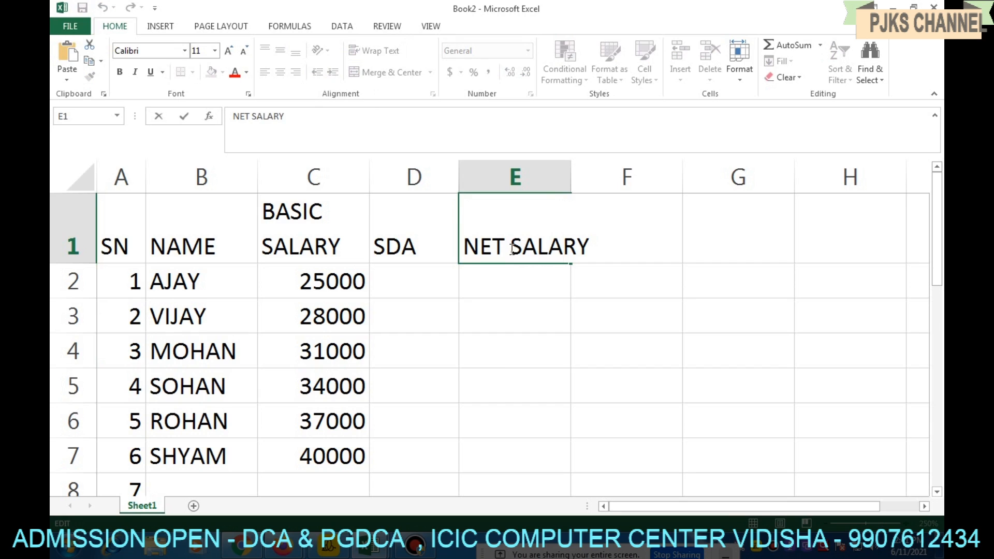
click(517, 358)
click(582, 246)
click(537, 225)
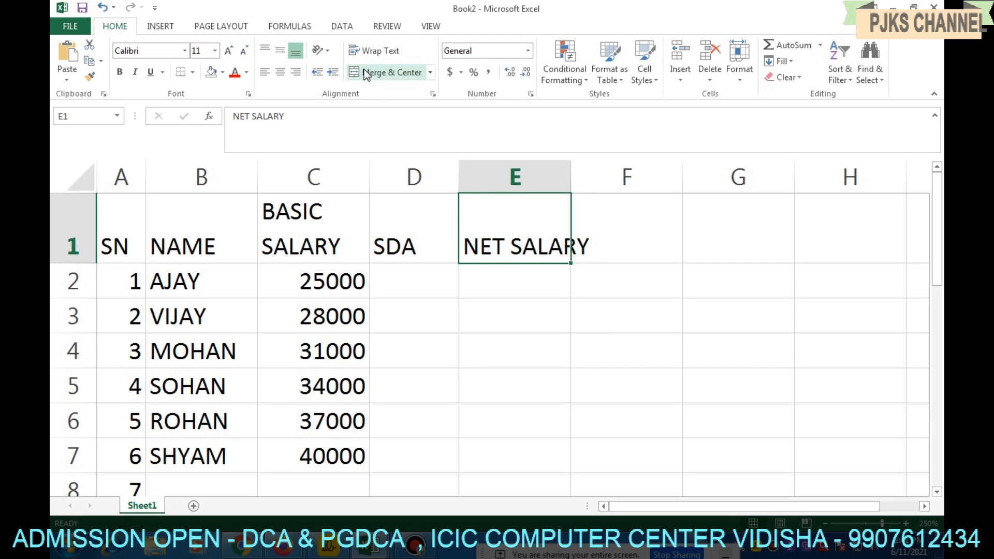
click(373, 50)
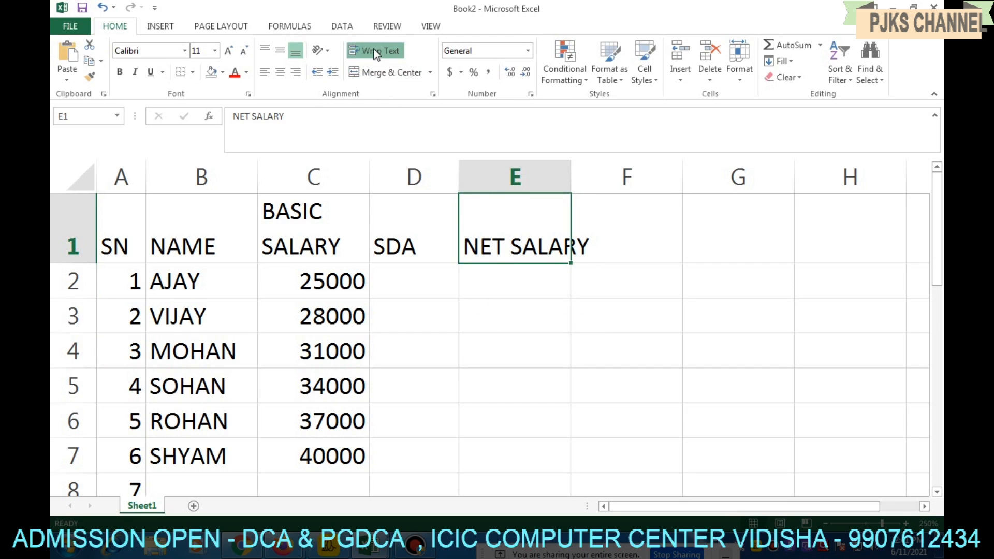
click(535, 348)
- Narrow column E slightly and try again to wrap the NET SALARY heading within it
drag(571, 176, 563, 176)
click(541, 304)
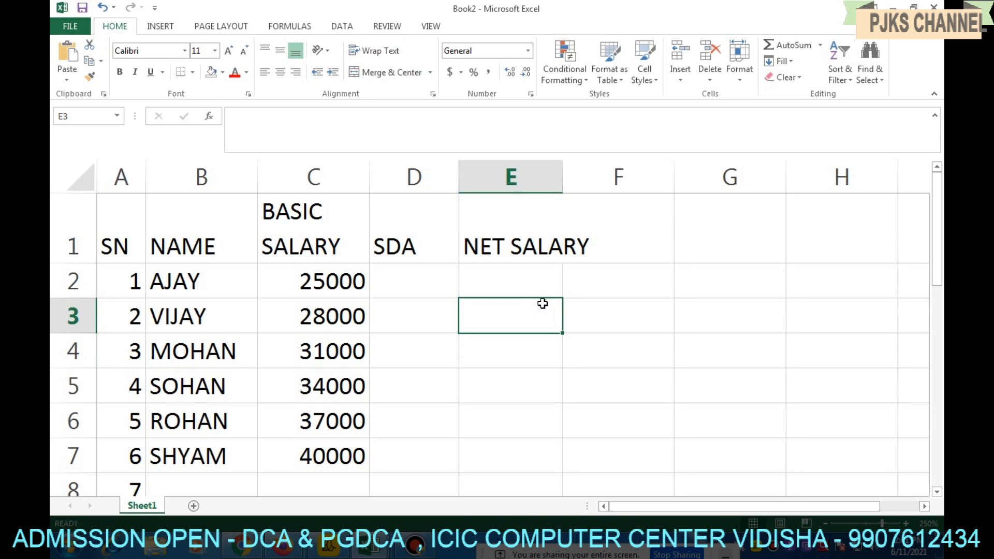
click(541, 233)
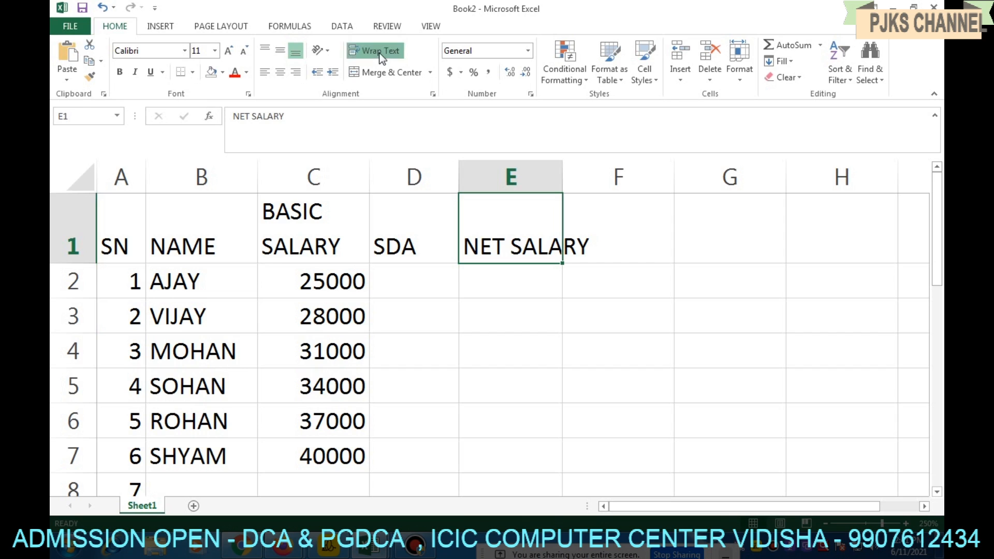
click(493, 291)
double_click(509, 244)
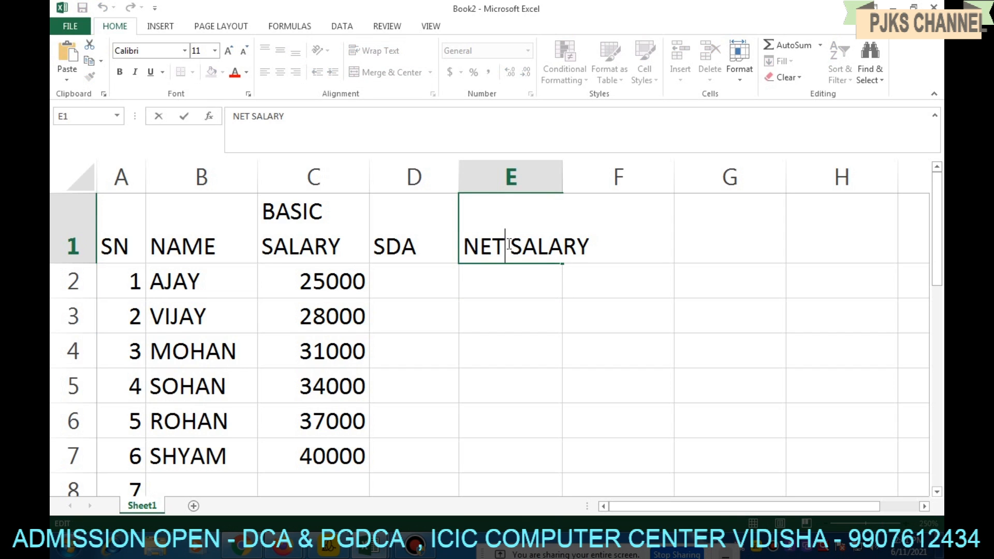
click(542, 317)
click(624, 240)
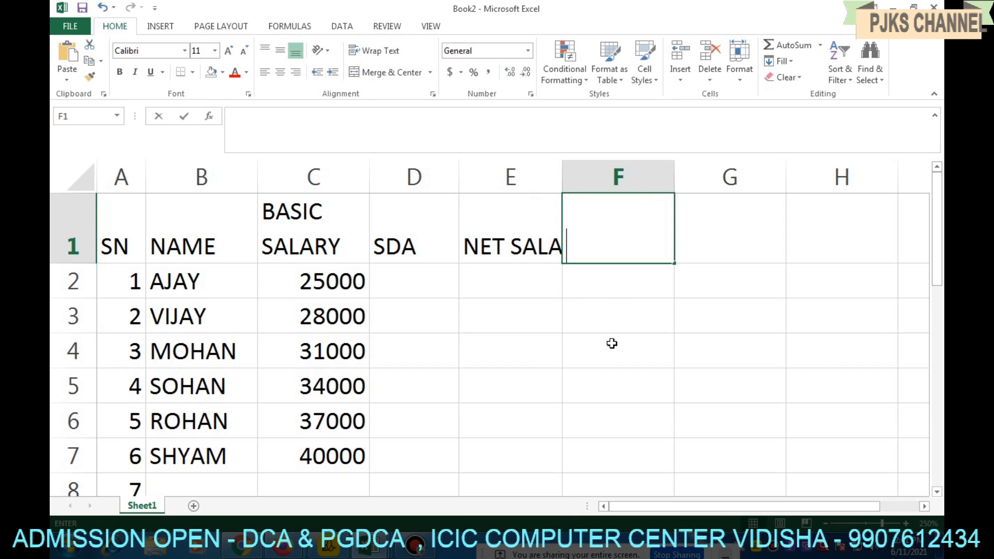
- Widen column E so the NET SALARY heading fits on one line
click(534, 362)
mouse_move(590, 179)
mouse_down()
mouse_move(603, 178)
mouse_move(590, 178)
mouse_up()
click(631, 242)
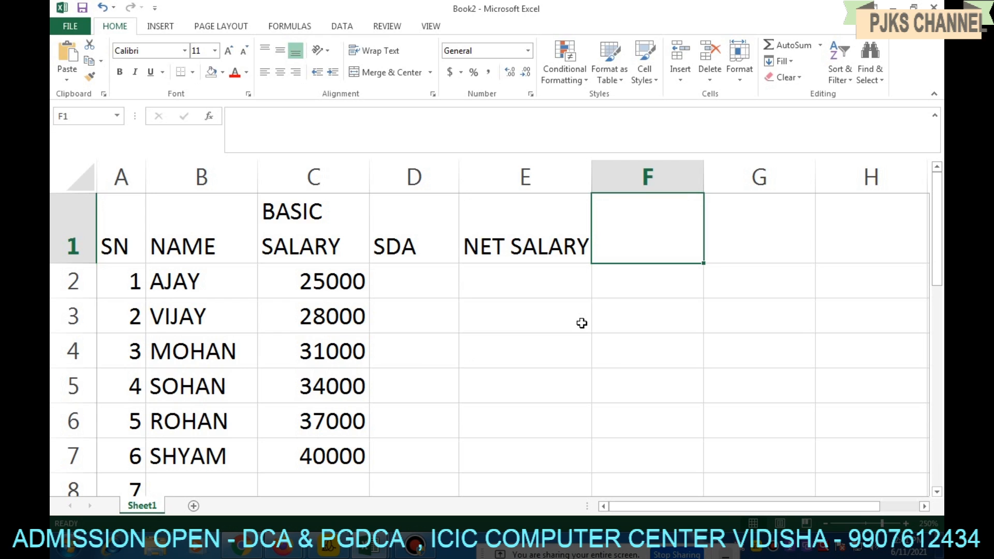
- Insert a blank row between the heading row and the first person's record
click(83, 241)
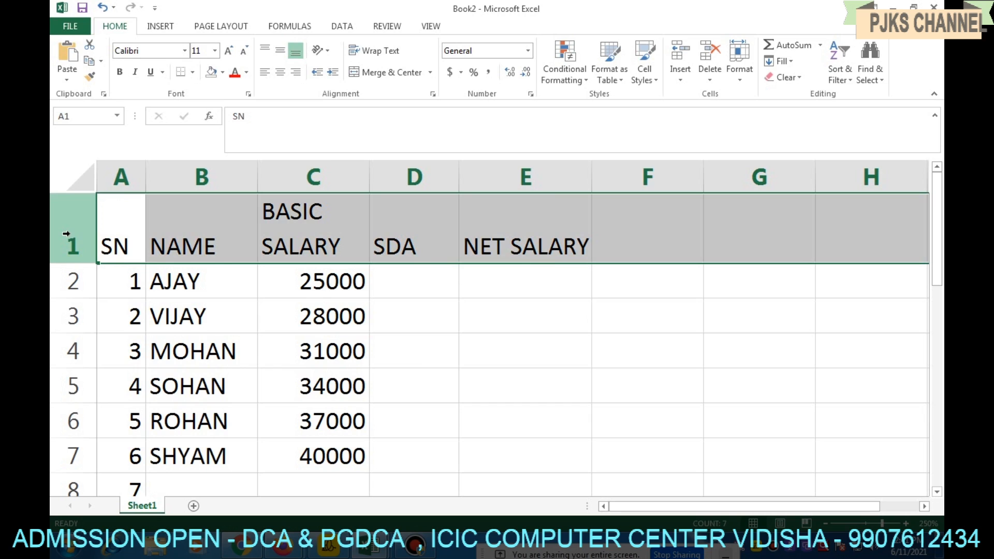
click(64, 281)
right_click(64, 281)
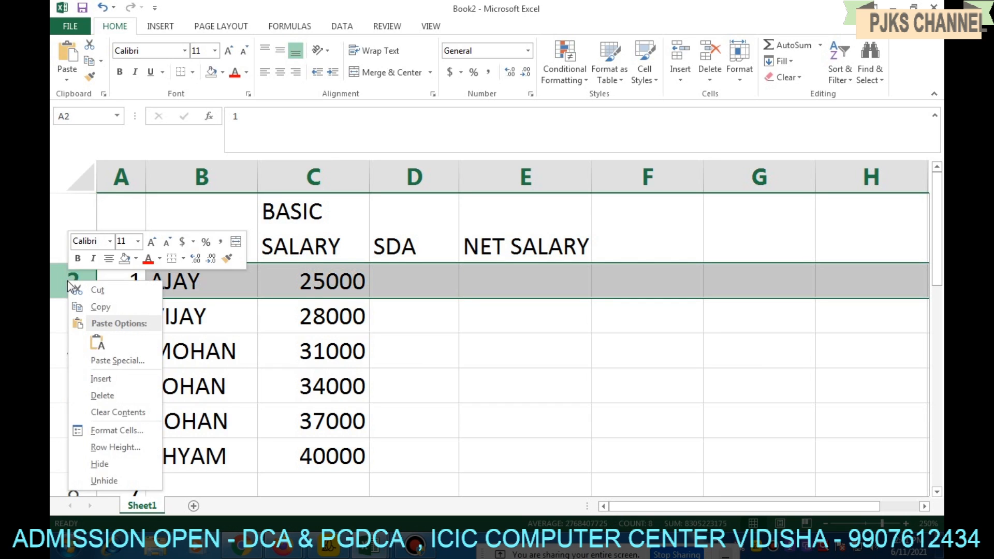
click(91, 379)
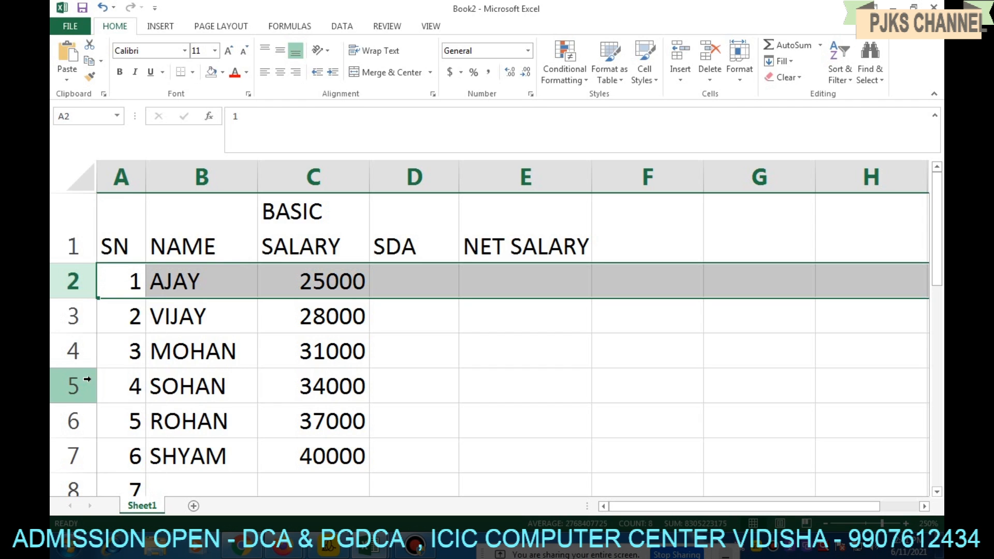
right_click(75, 278)
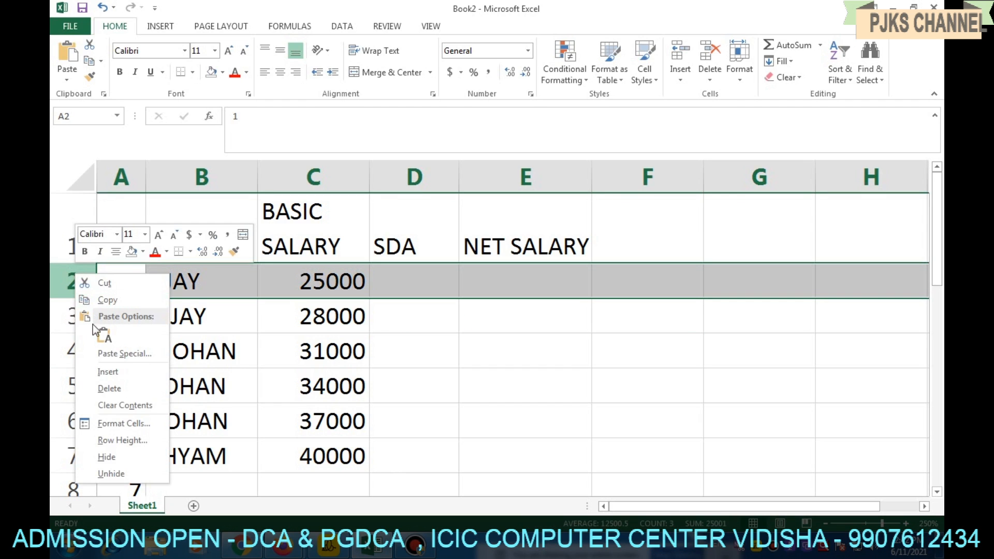
click(108, 371)
click(431, 345)
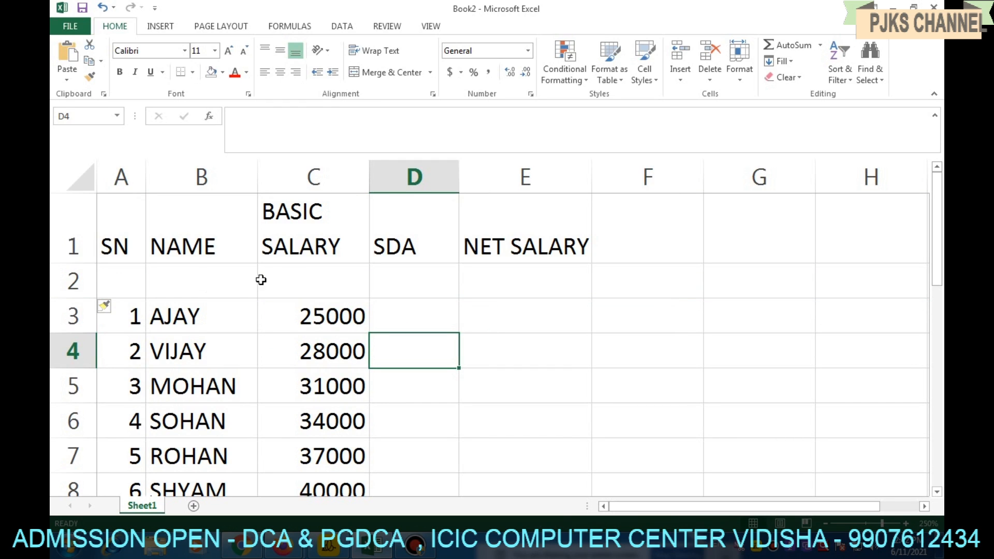
right_click(74, 274)
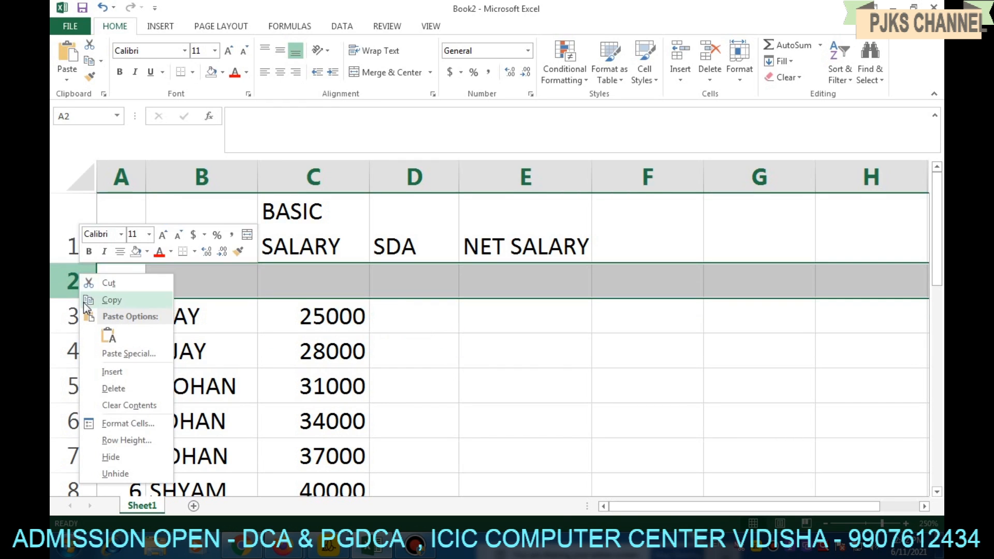
key(Escape)
click(594, 394)
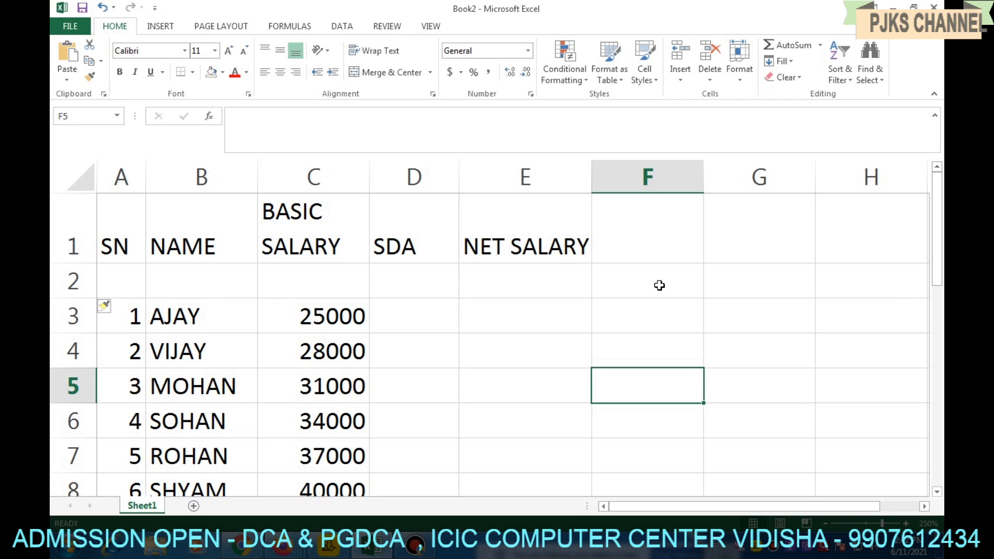
- Merge and centre cells F1:H1 and enter the heading L in the merged cell
drag(673, 227, 822, 227)
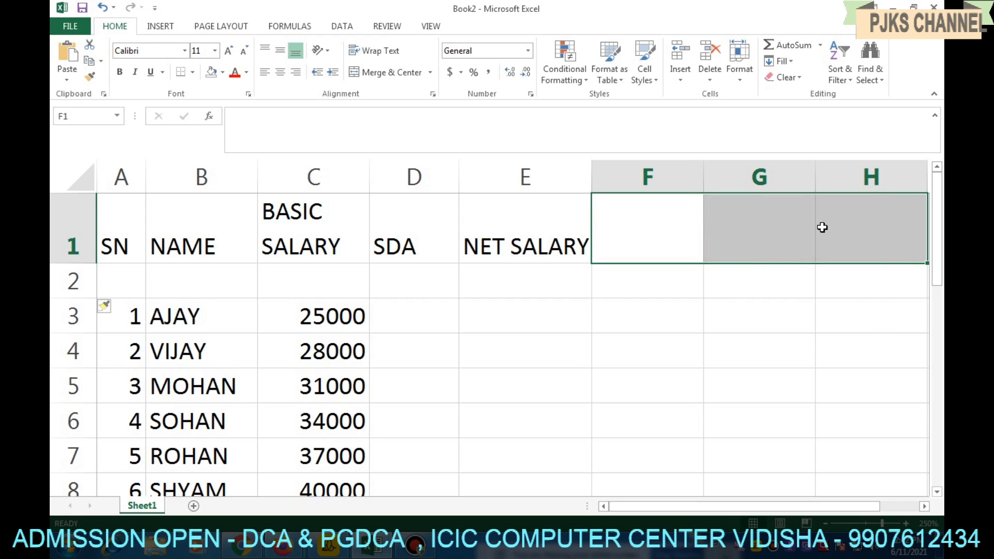
click(384, 73)
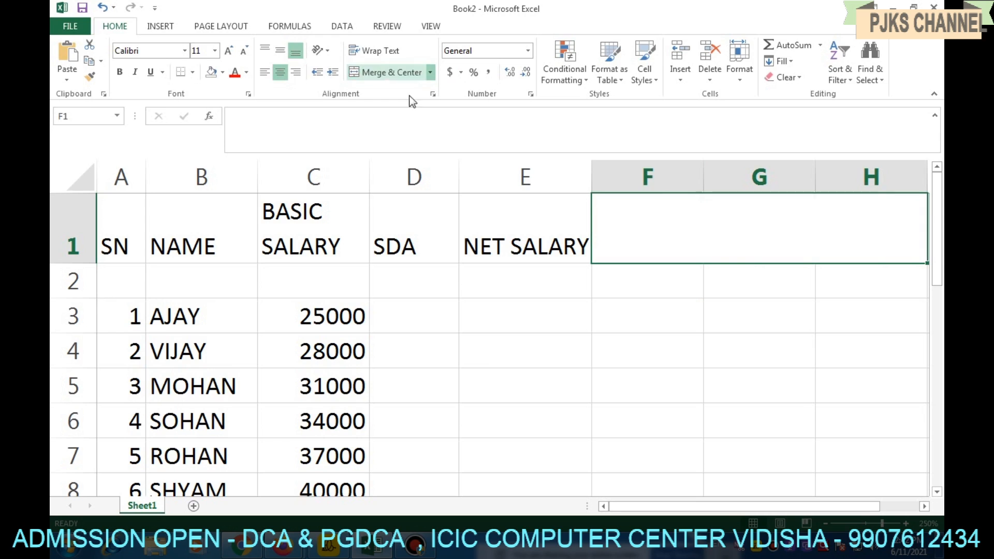
text(L)
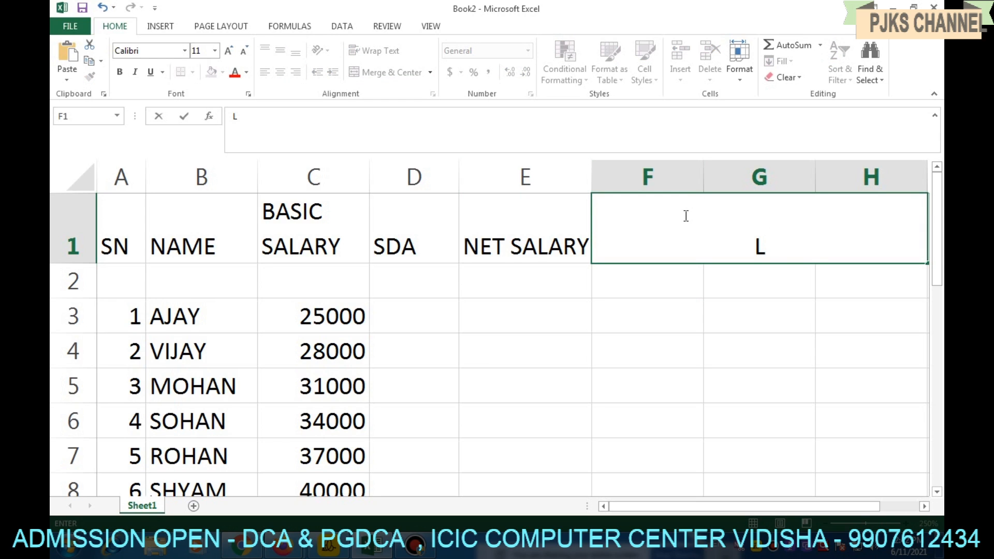
click(701, 308)
click(649, 273)
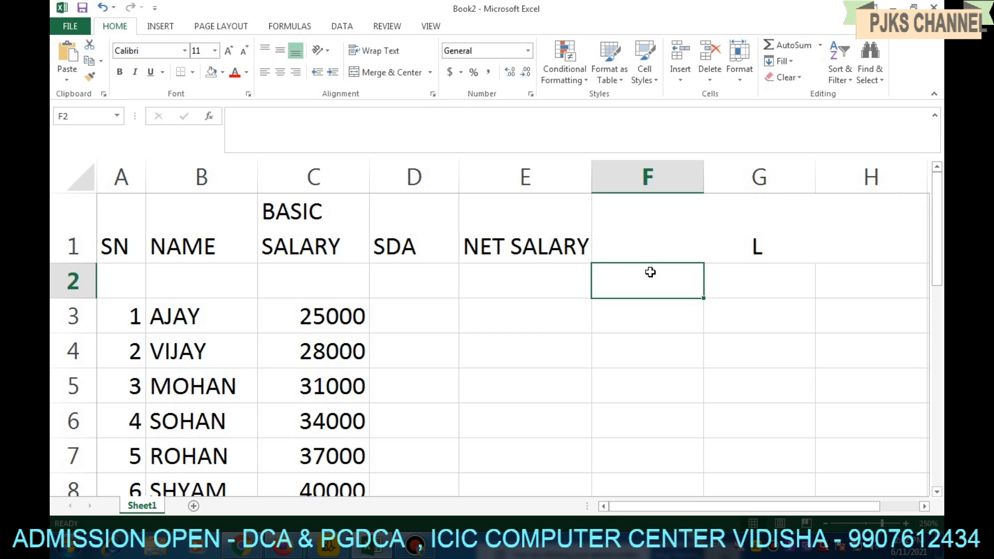
text(A)
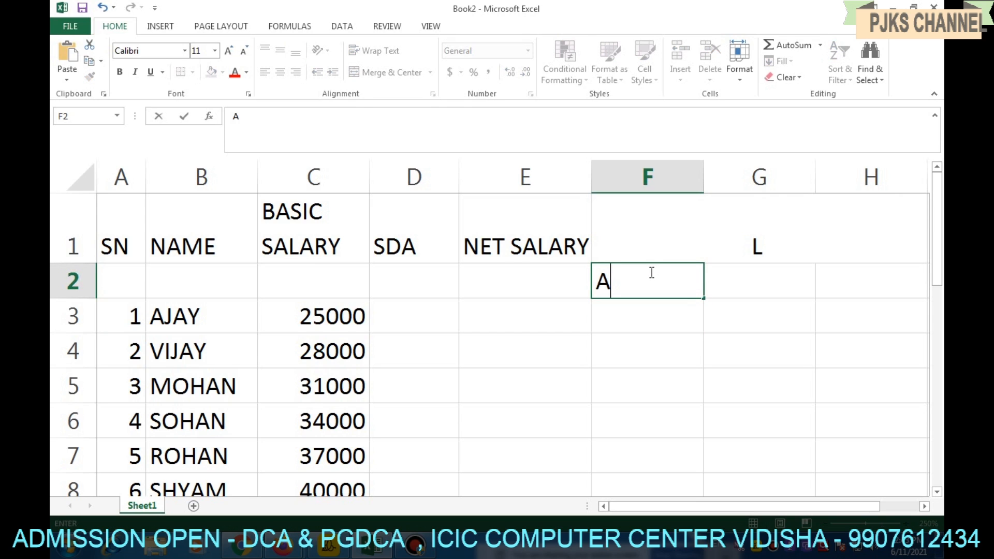
text(MOUNT)
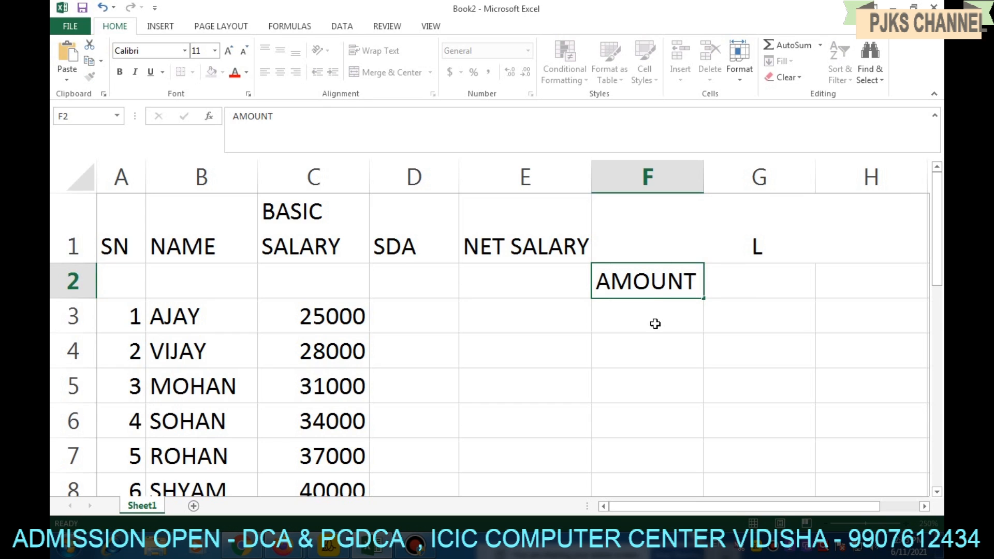
click(655, 322)
- Enter DAY as the subheading in cell F2 under the L heading
click(660, 280)
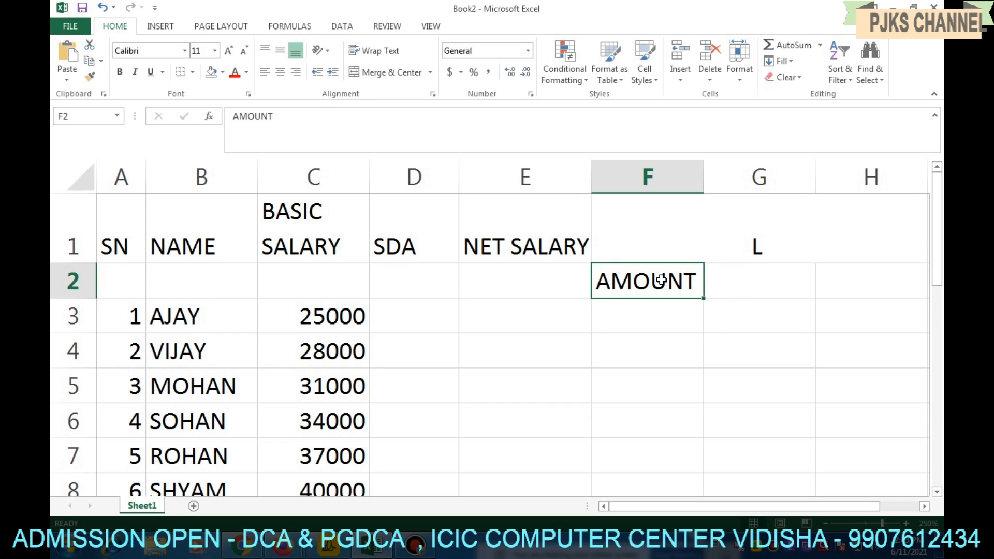
text(DAY)
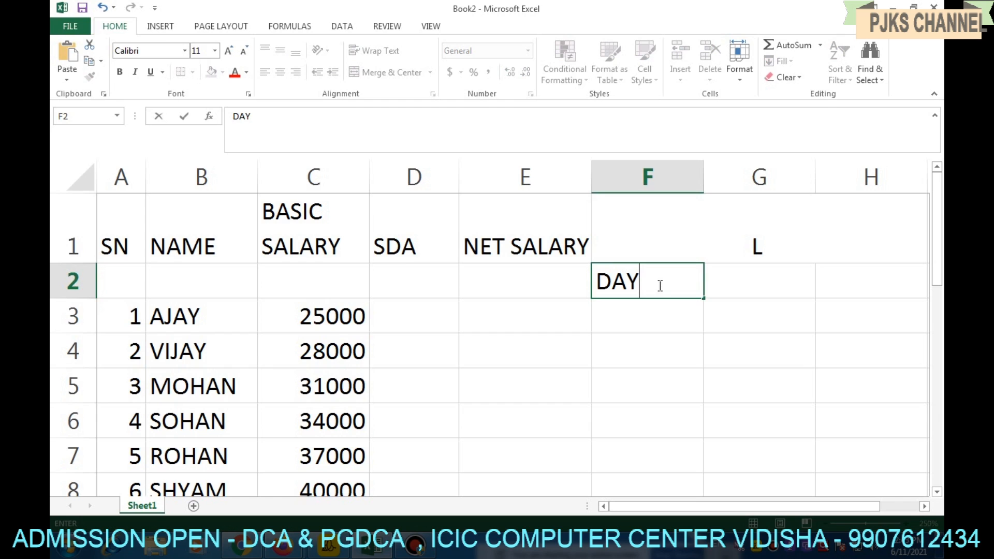
click(645, 322)
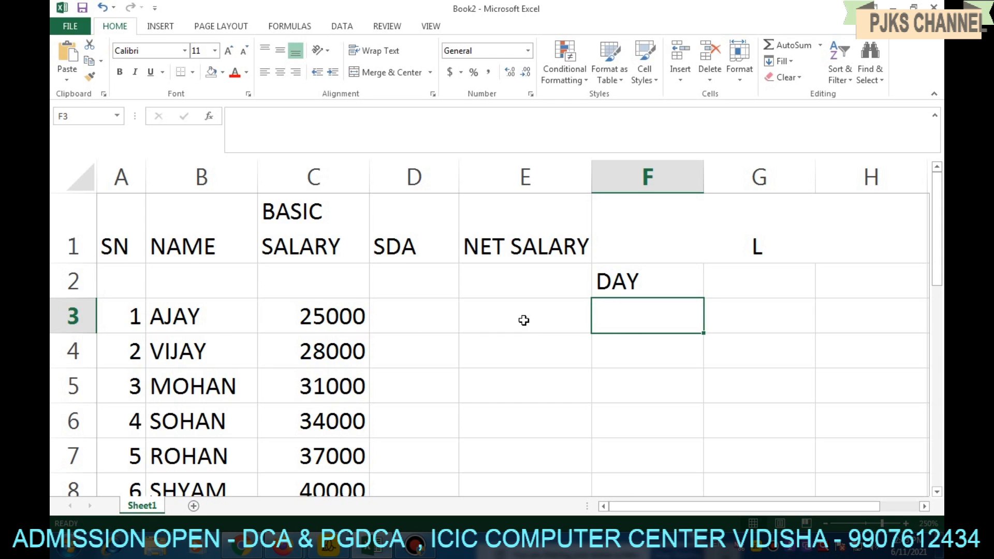
- Fill the DAY column in F3:F8 with the values 4, 3, 2, 1, 5 and 4
click(623, 386)
click(623, 419)
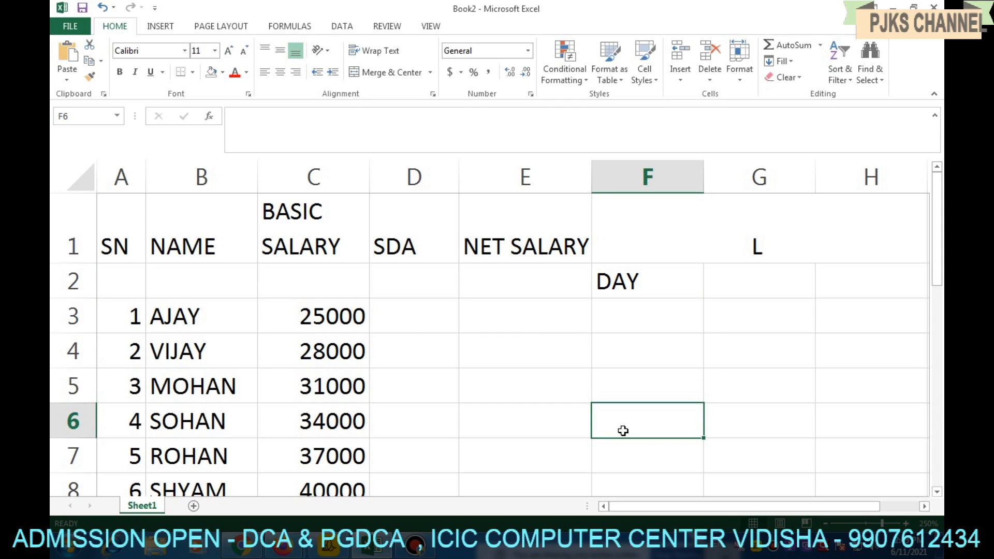
click(646, 325)
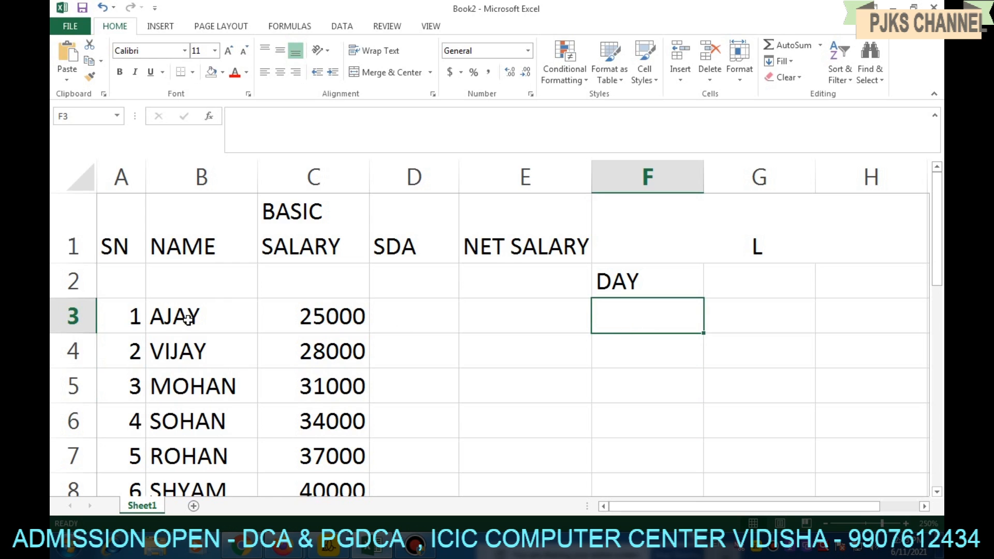
text(4)
key(Return)
text(3)
key(Return)
text(2)
key(Return)
text(1)
key(Return)
text(5)
key(Return)
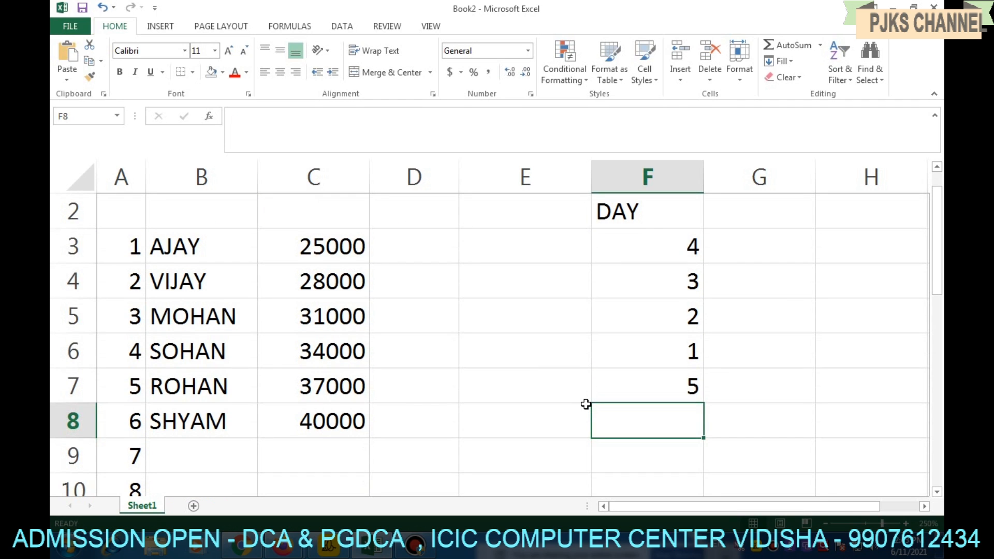
text(4)
key(Return)
- Narrow column F to fit its DAY subheading and enter the subheading AMOUNT in cell G2
scroll(585, 404, up, 1)
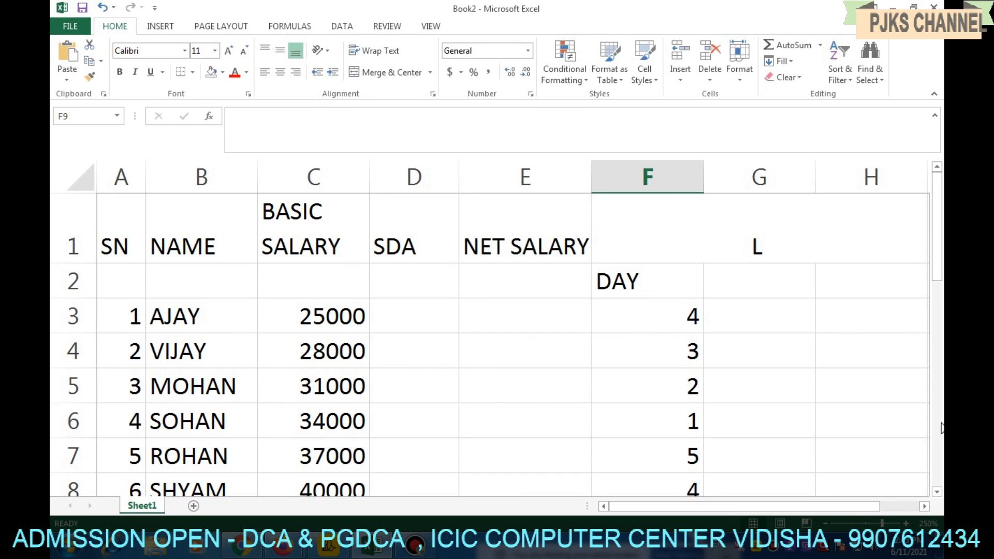
click(825, 524)
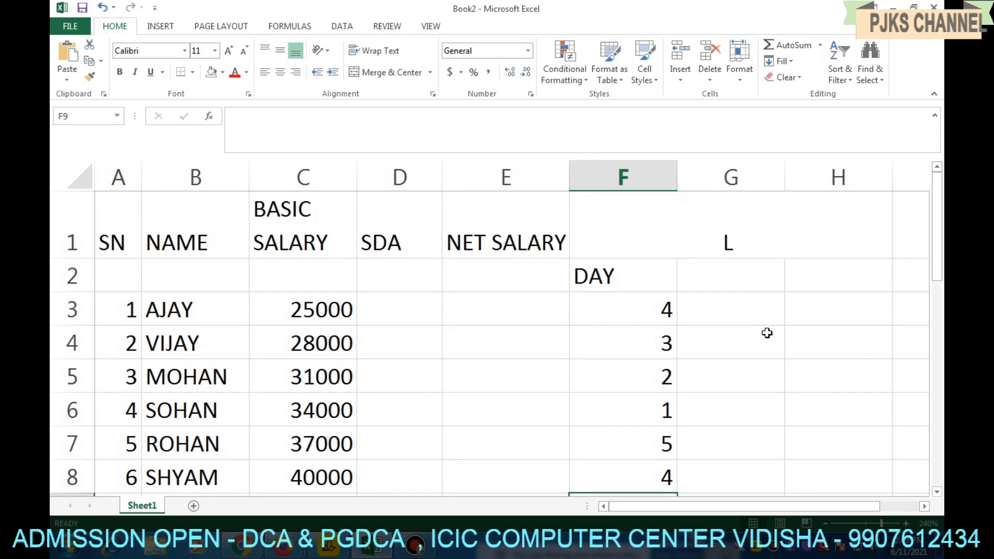
click(712, 267)
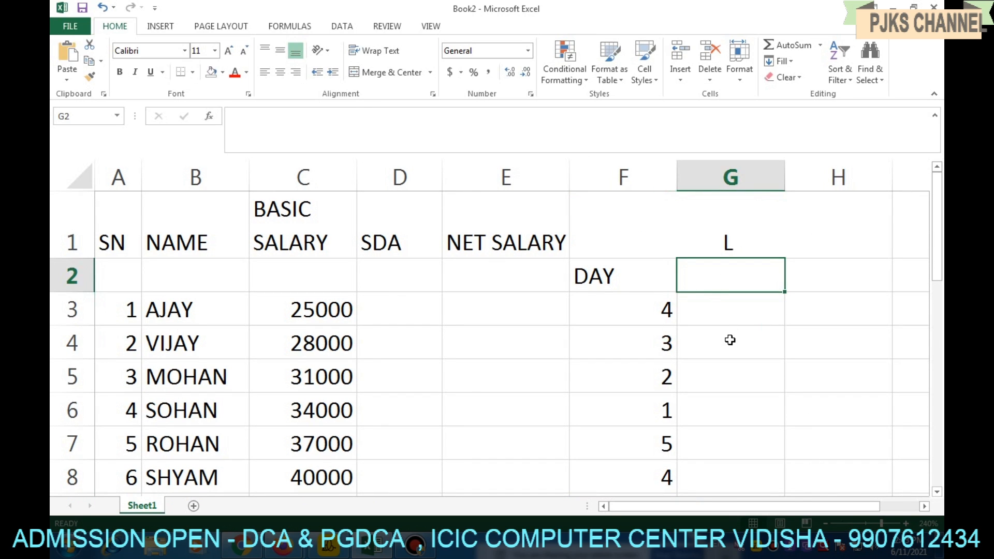
drag(676, 177, 626, 179)
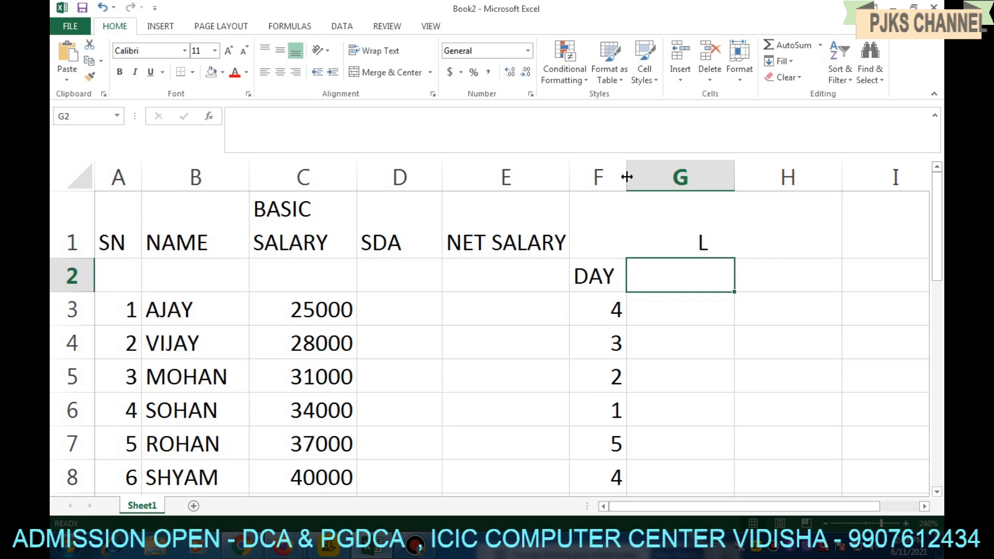
drag(626, 177, 612, 179)
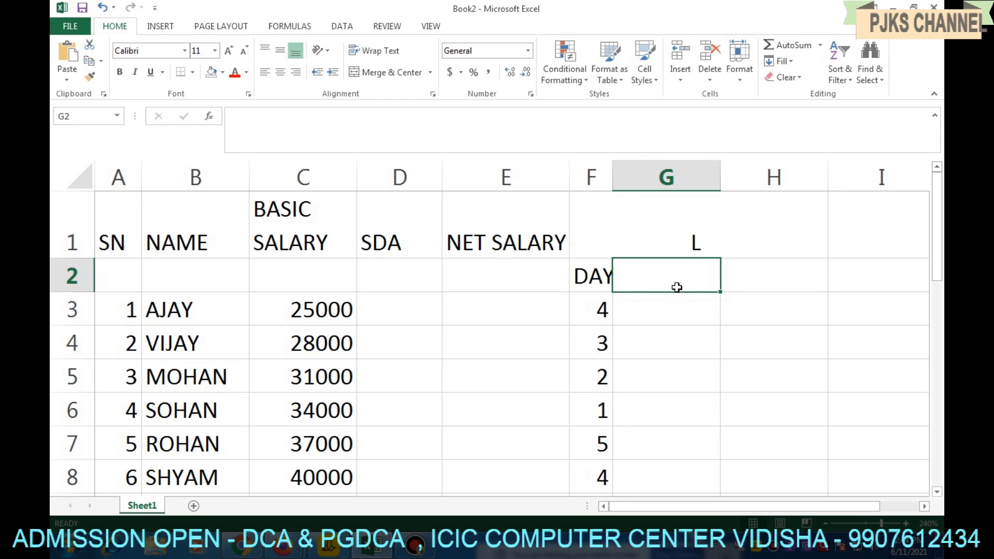
text(AMOUNT)
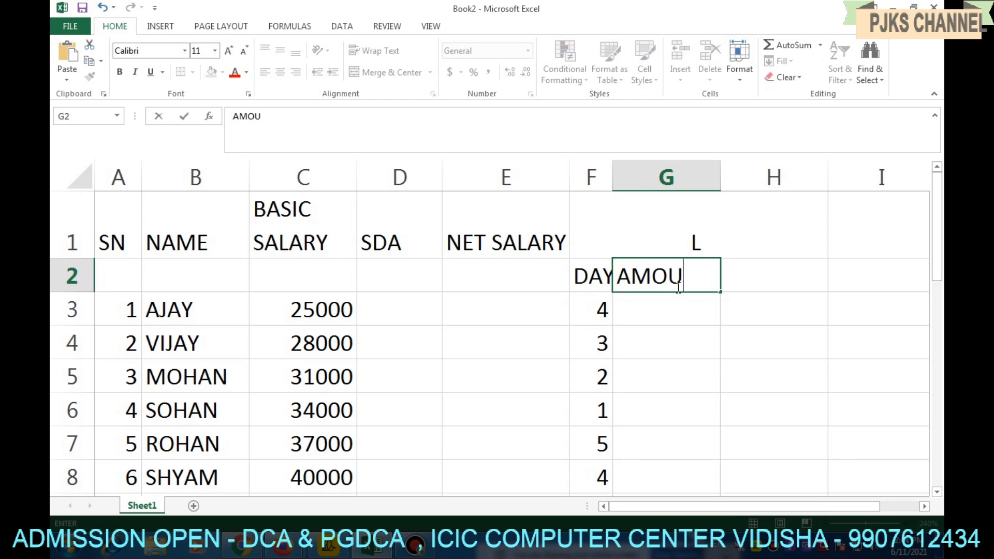
click(676, 337)
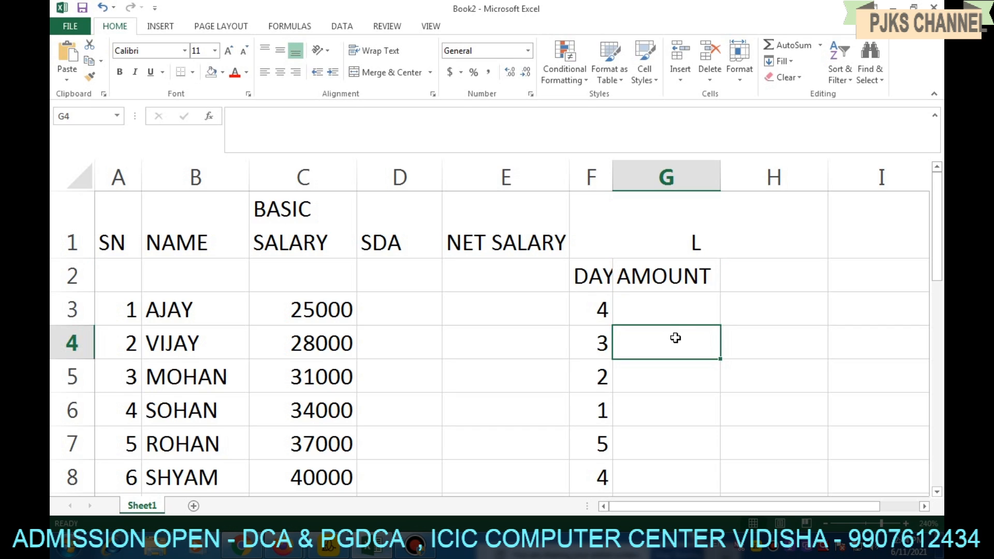
- Calculate the per-day amount in G3 with =C3/30 and fill the formula down to G8
click(666, 309)
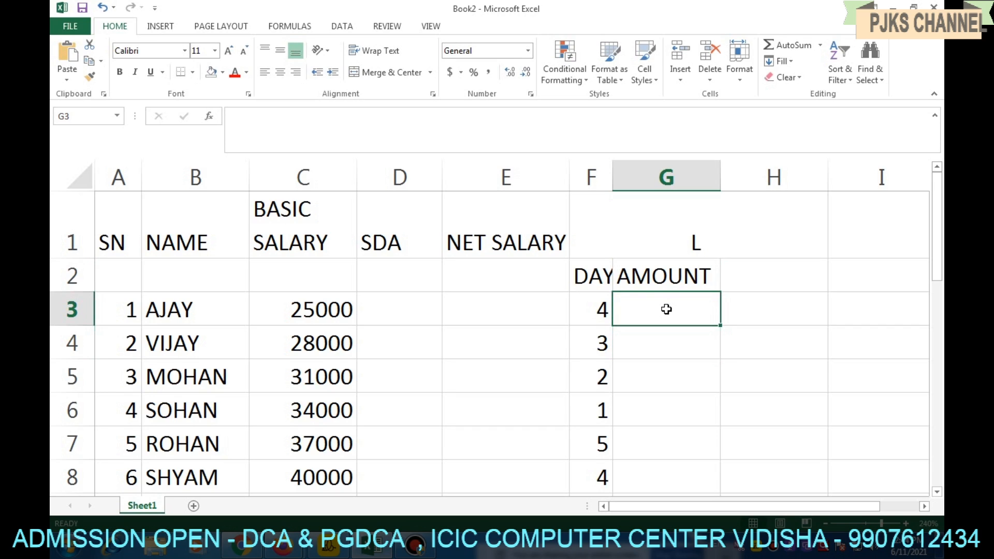
text(=)
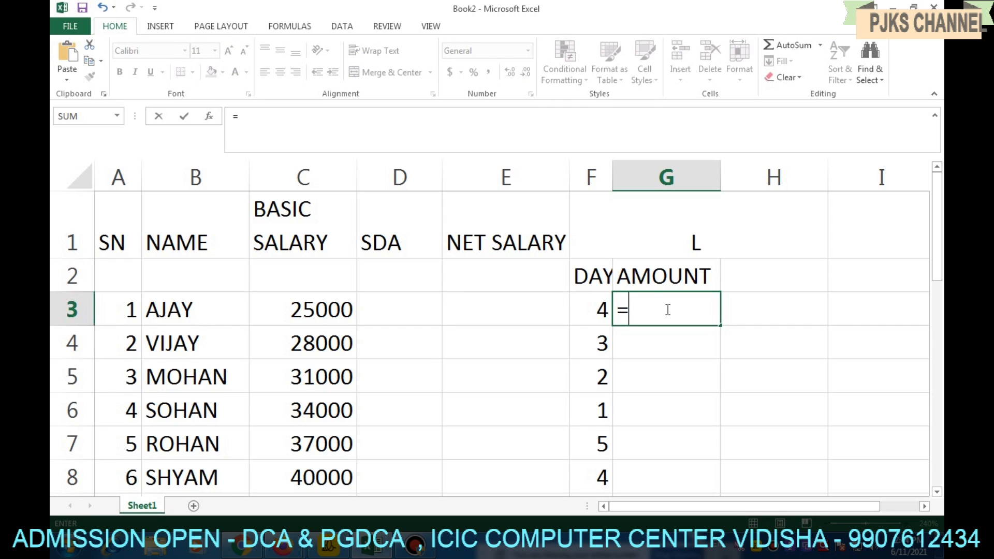
click(305, 310)
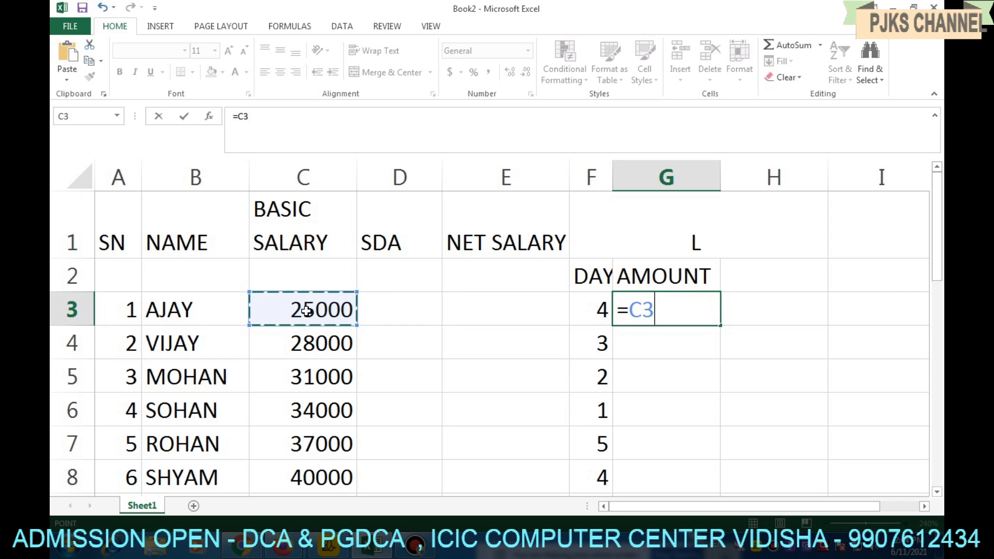
text(/30)
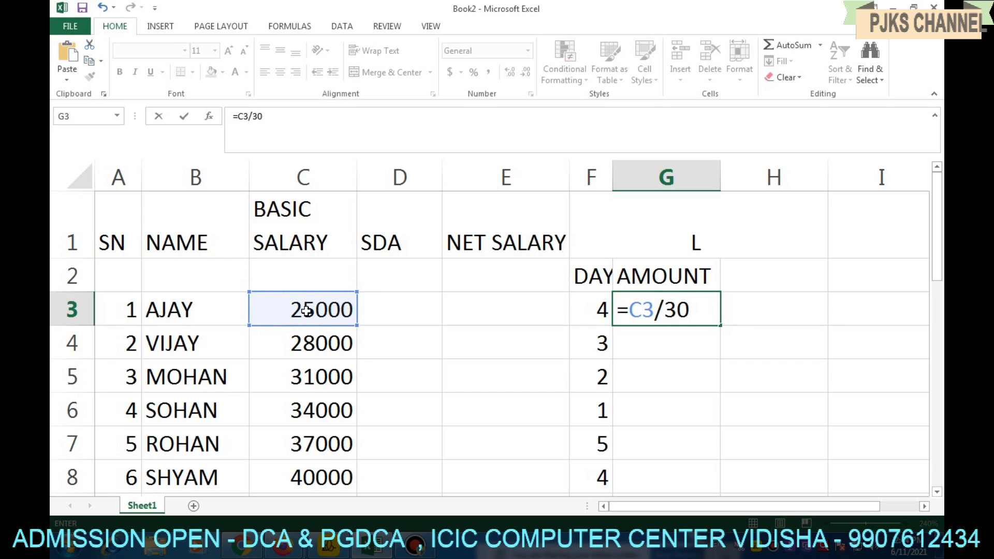
key(Return)
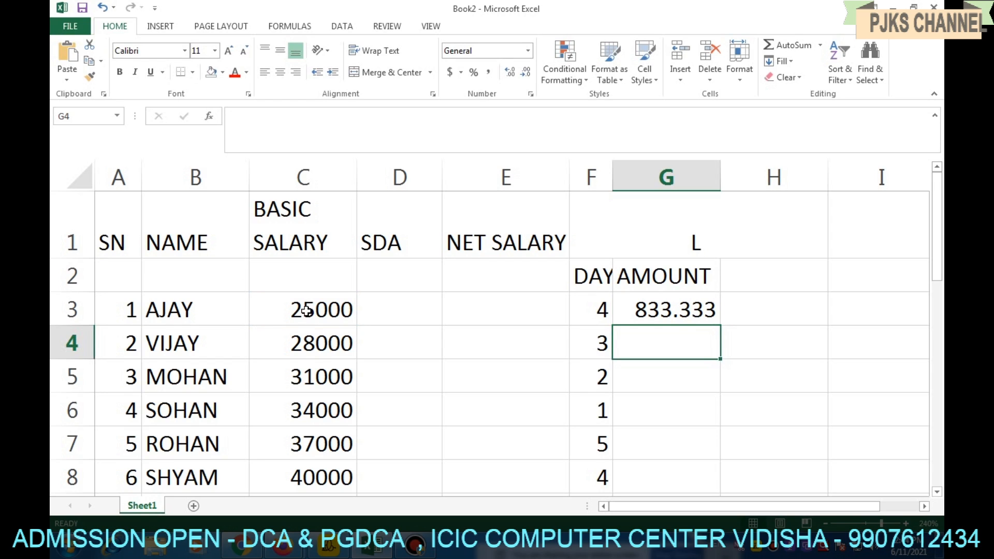
click(645, 316)
drag(716, 326, 705, 486)
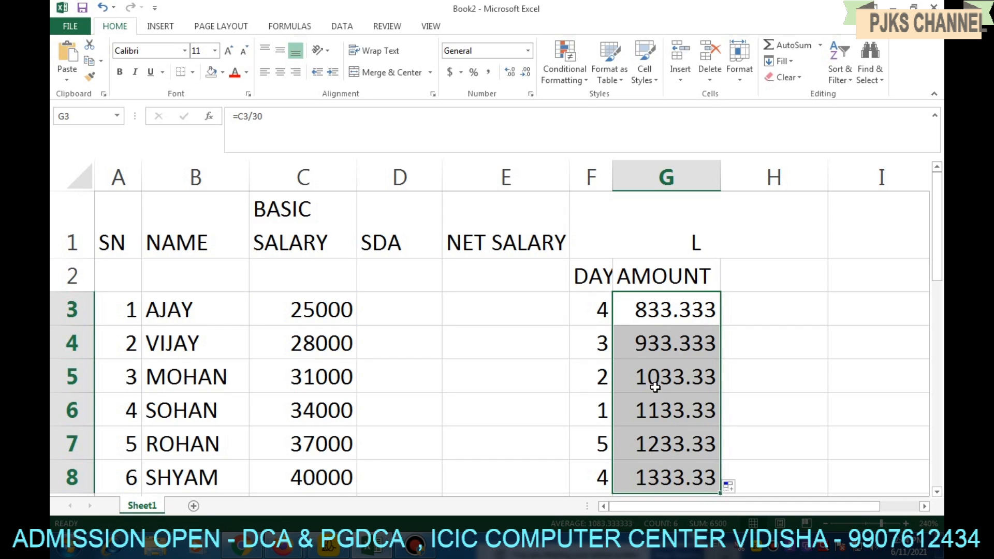
- Enter TOTAL as the third subheading in cell H2 under the L heading
click(760, 258)
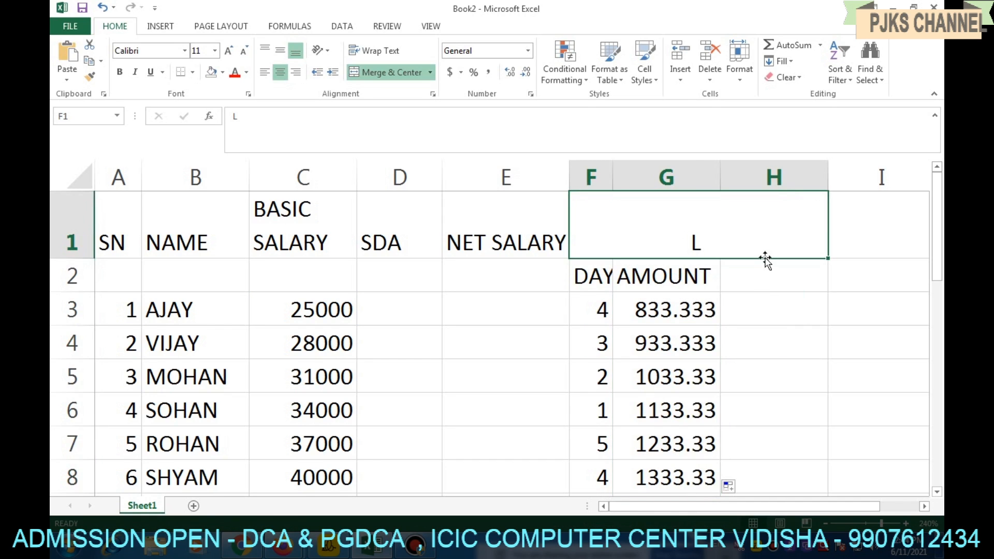
click(761, 274)
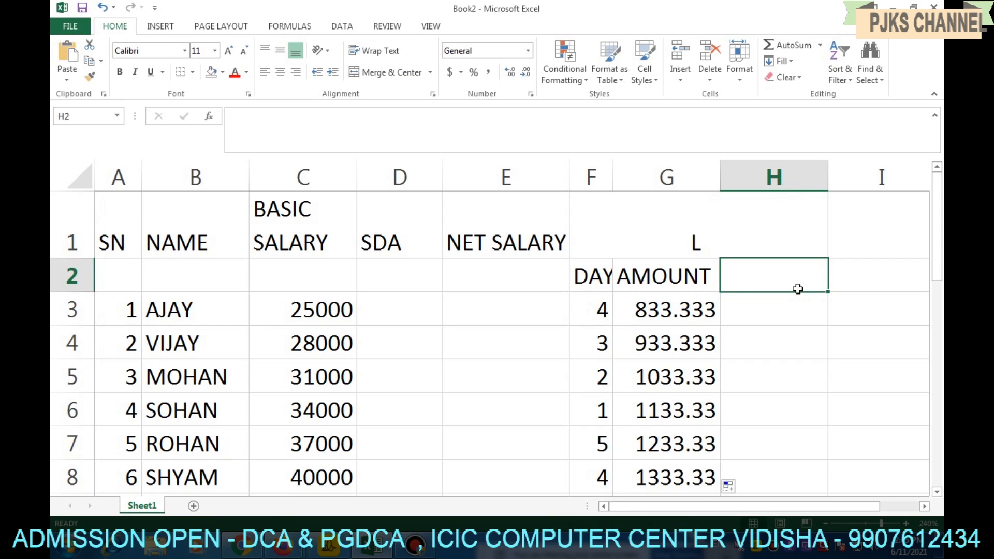
text(TOTAL)
key(Return)
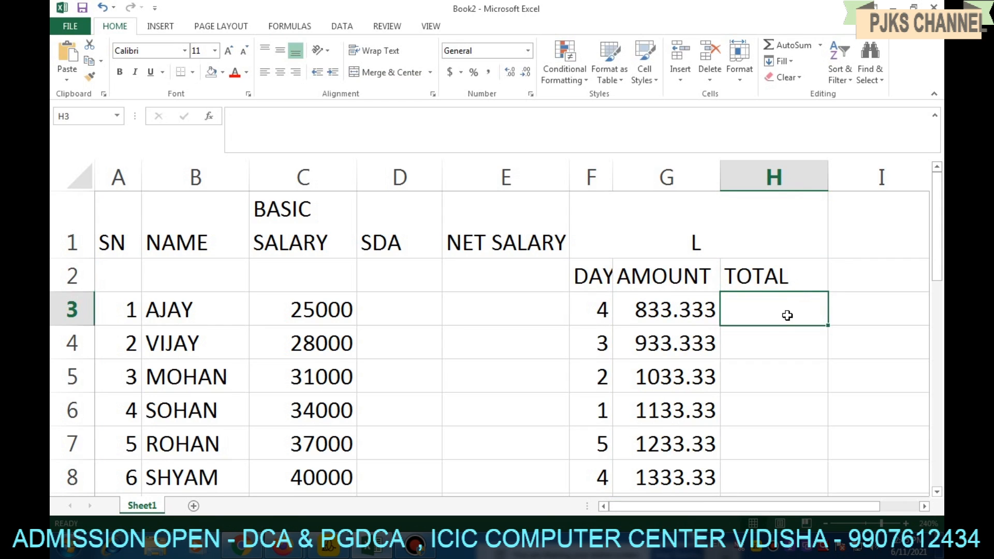
- Calculate the leave total in H3 with =F3*G3 and fill the formula down to H8
text(=)
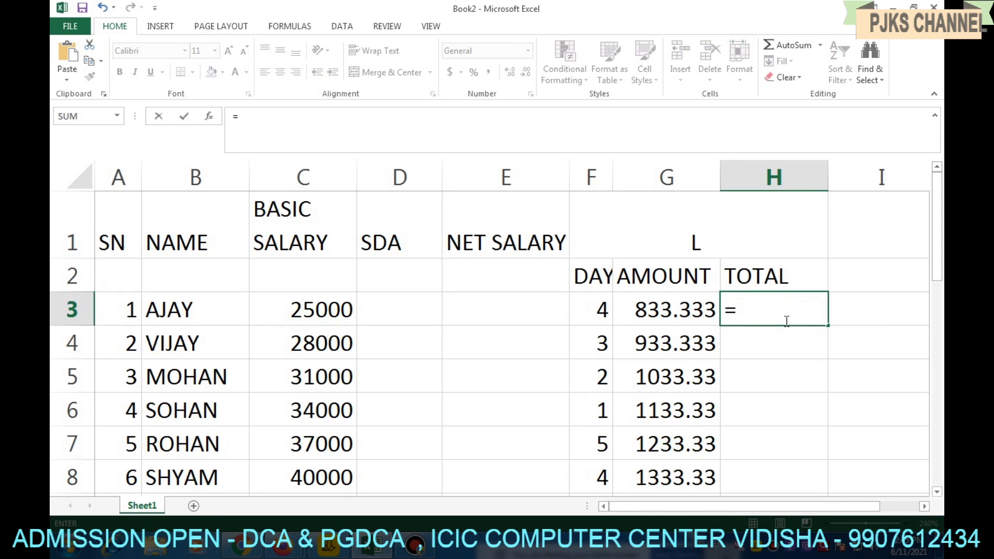
click(600, 317)
text(*)
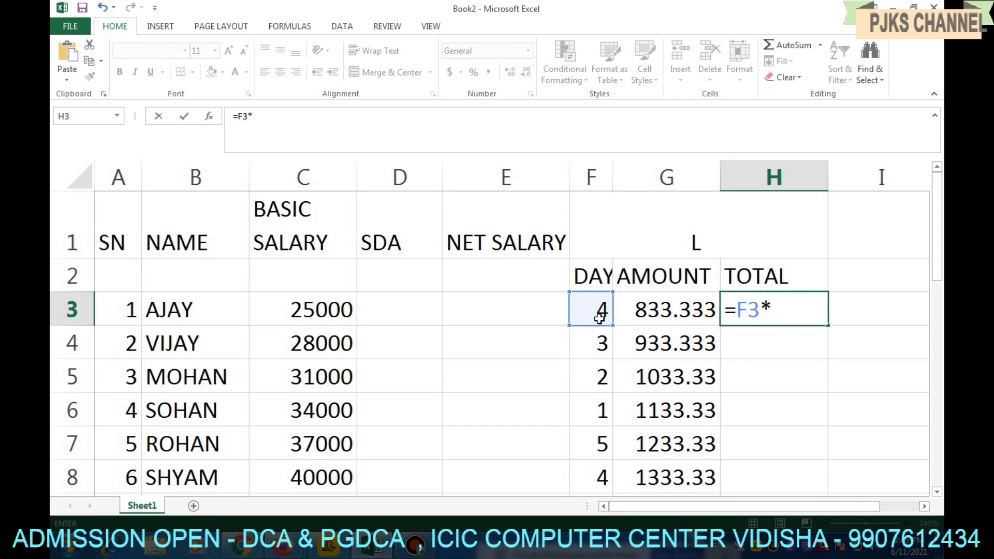
click(670, 317)
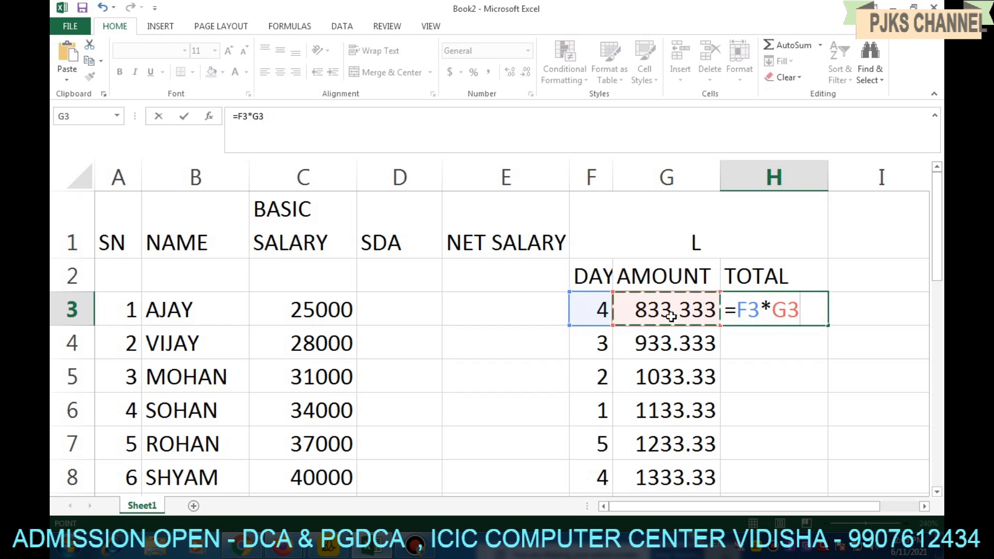
key(Return)
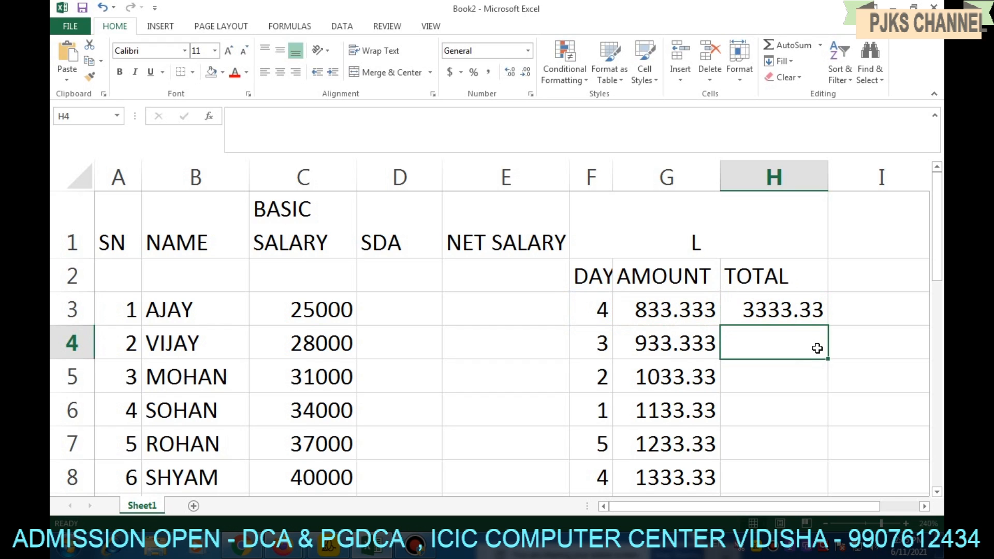
click(803, 311)
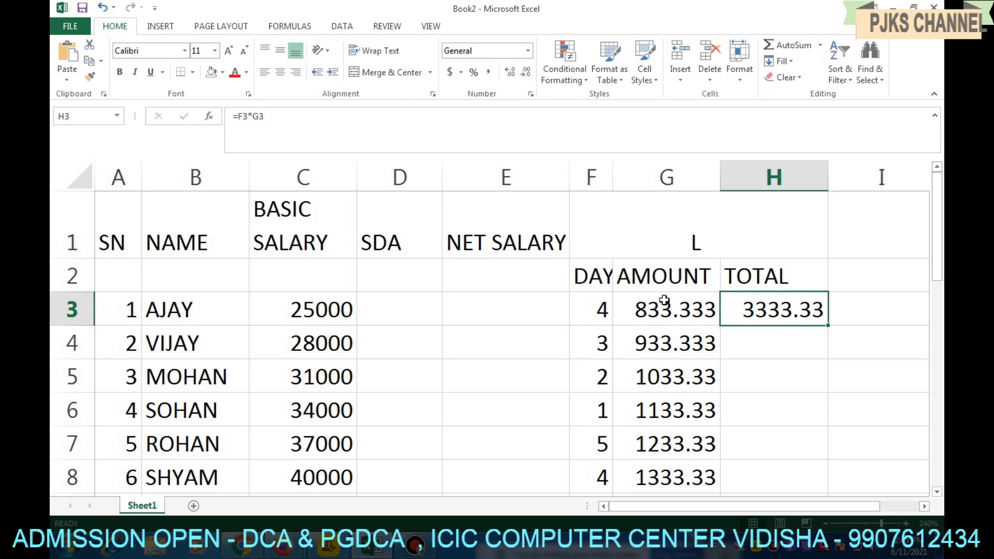
drag(828, 325, 818, 483)
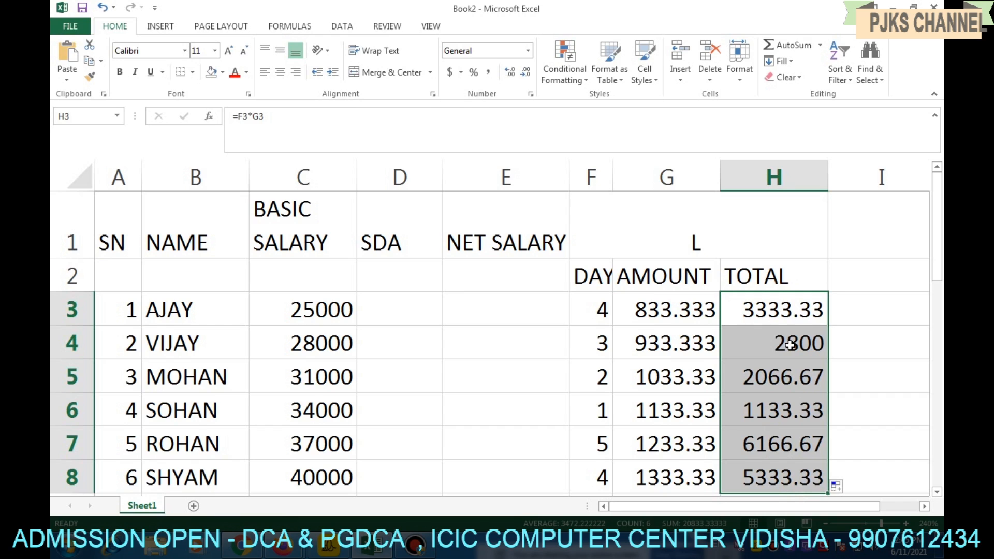
- Narrow column H so its totals display as whole numbers
drag(828, 179, 799, 185)
drag(800, 184, 796, 185)
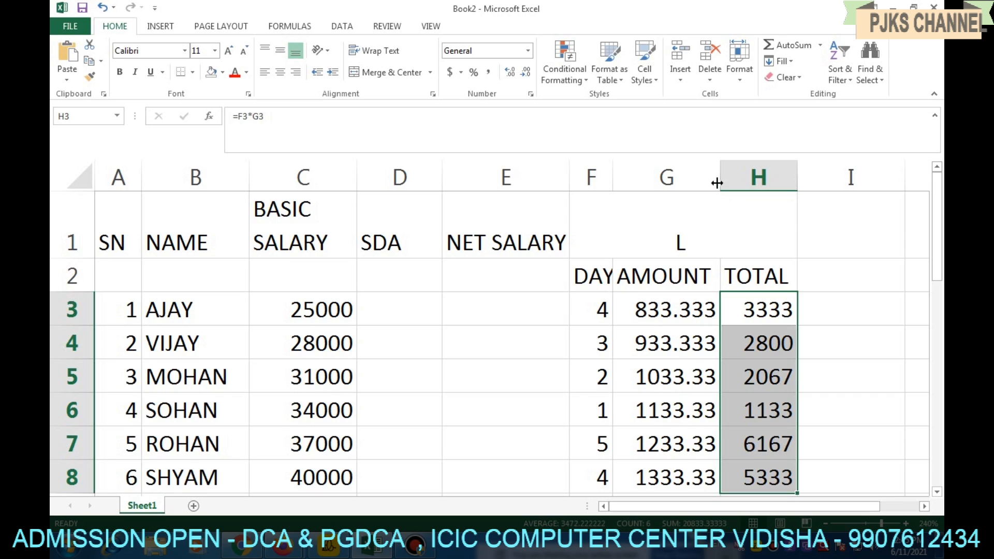
- Narrow columns A, C, D and E to tighten the salary table's layout
click(879, 270)
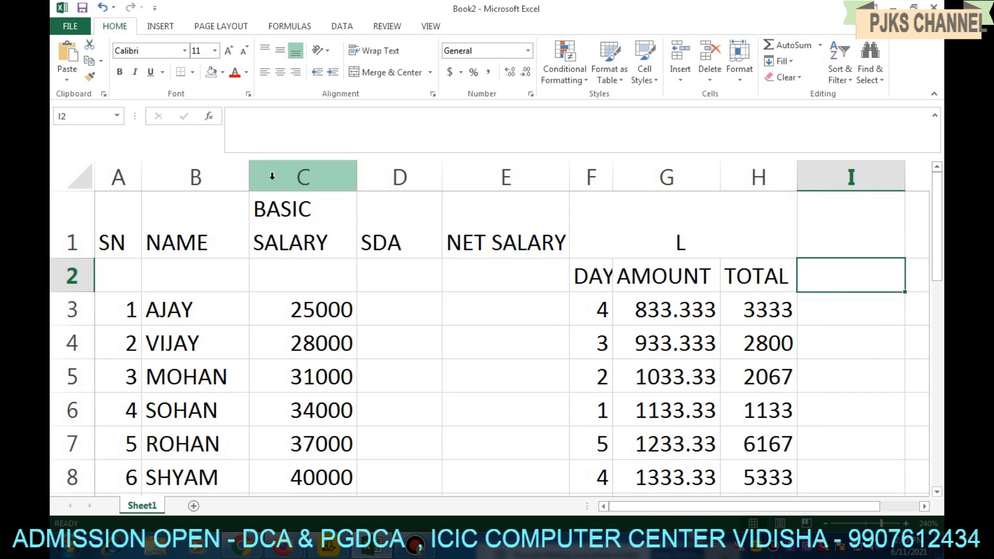
drag(355, 176, 332, 176)
drag(142, 175, 134, 175)
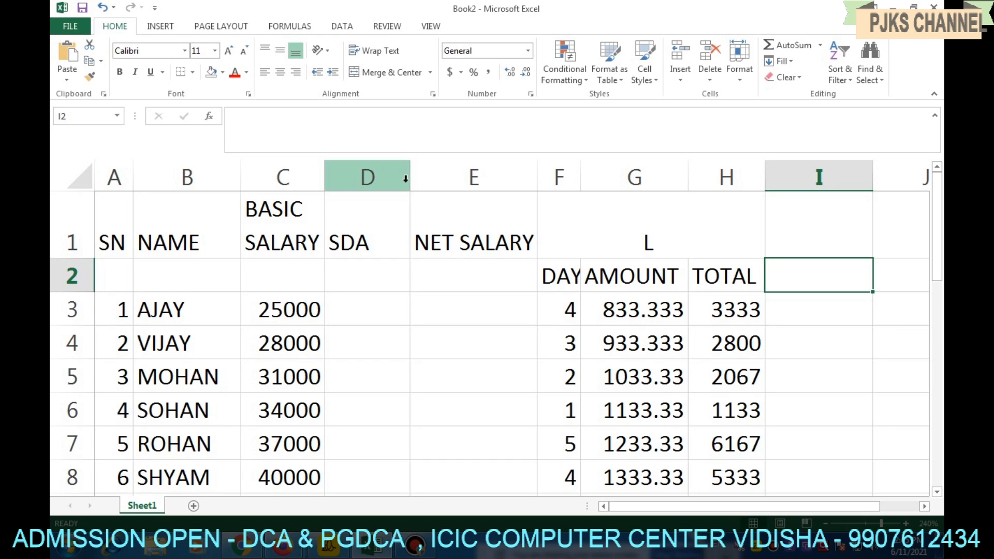
drag(407, 178, 398, 177)
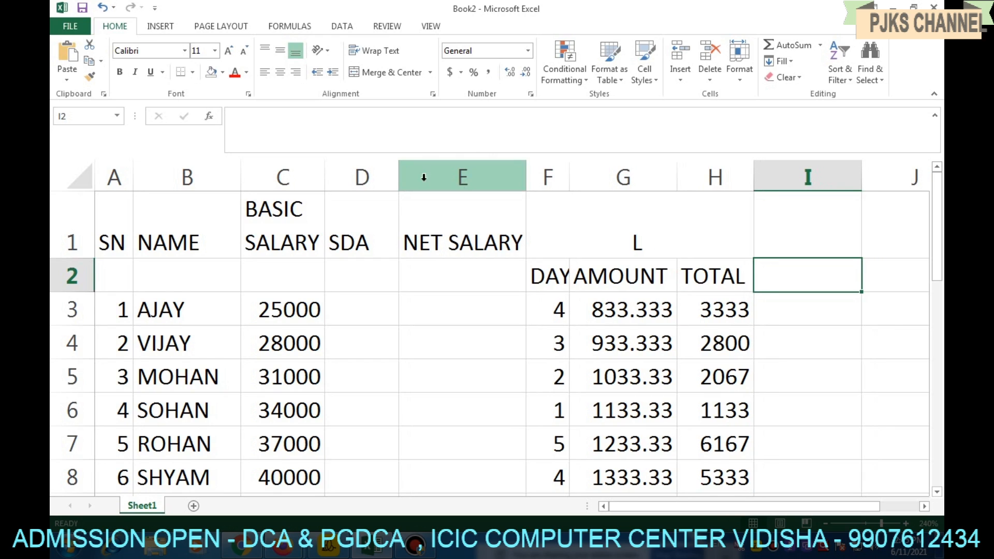
drag(526, 168, 481, 174)
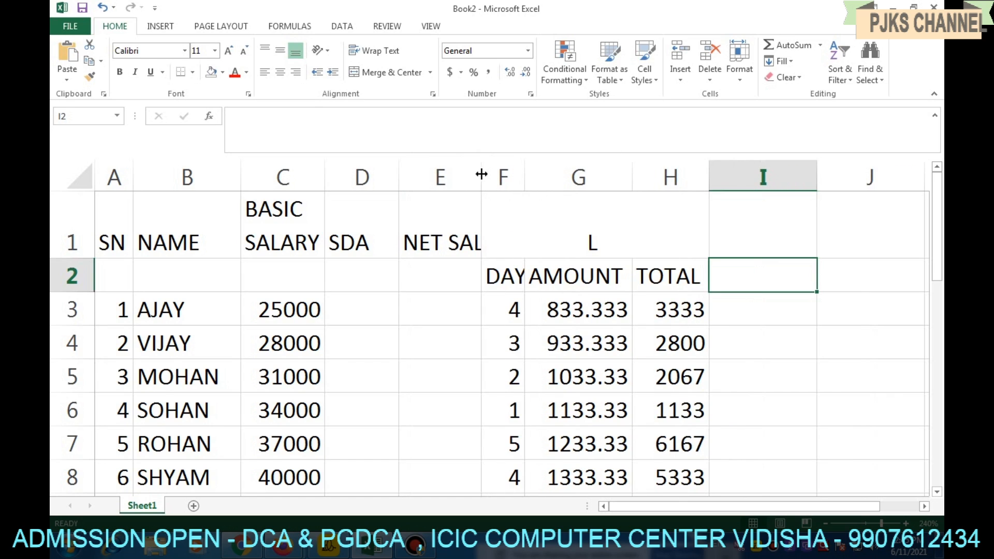
- Wrap the NET SALARY heading in E1 onto two lines
click(369, 52)
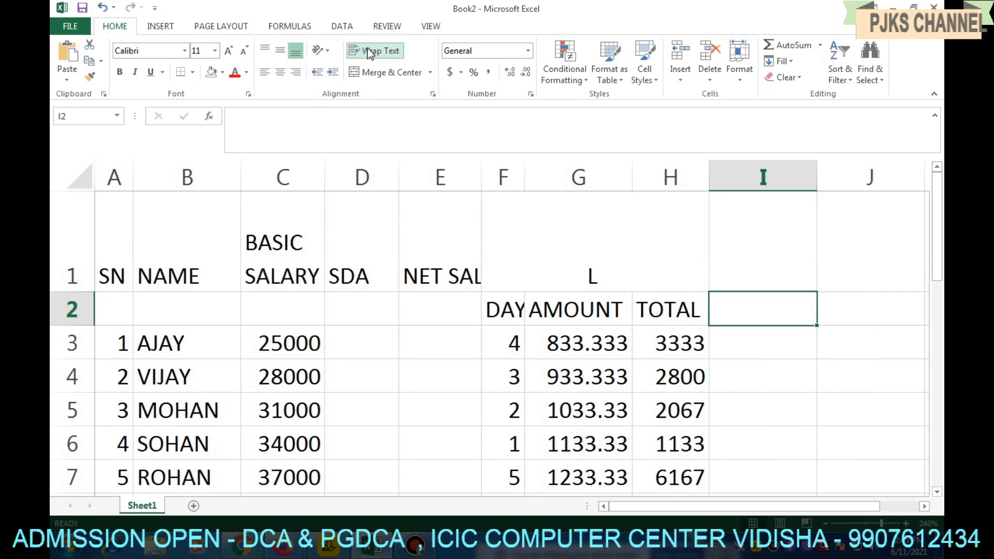
click(439, 275)
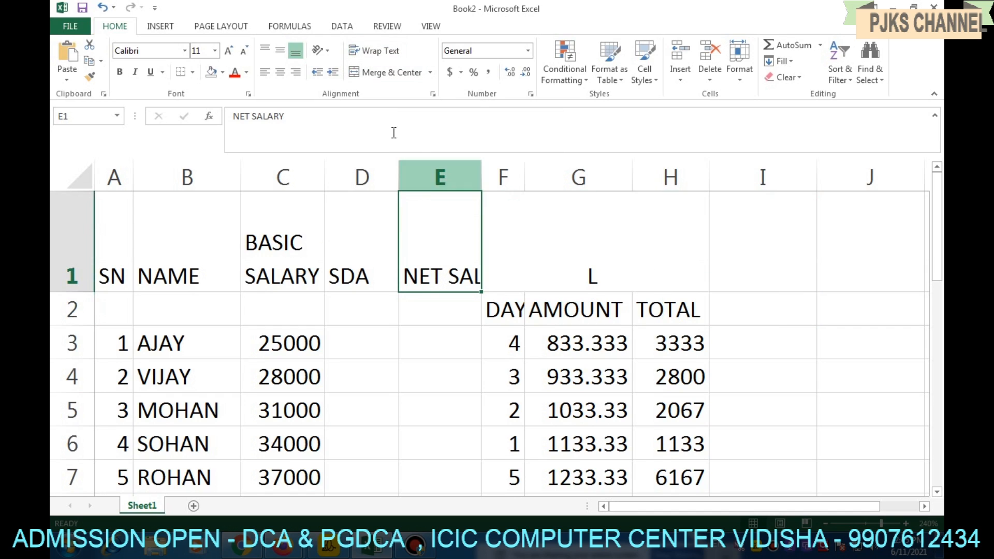
click(370, 57)
click(395, 328)
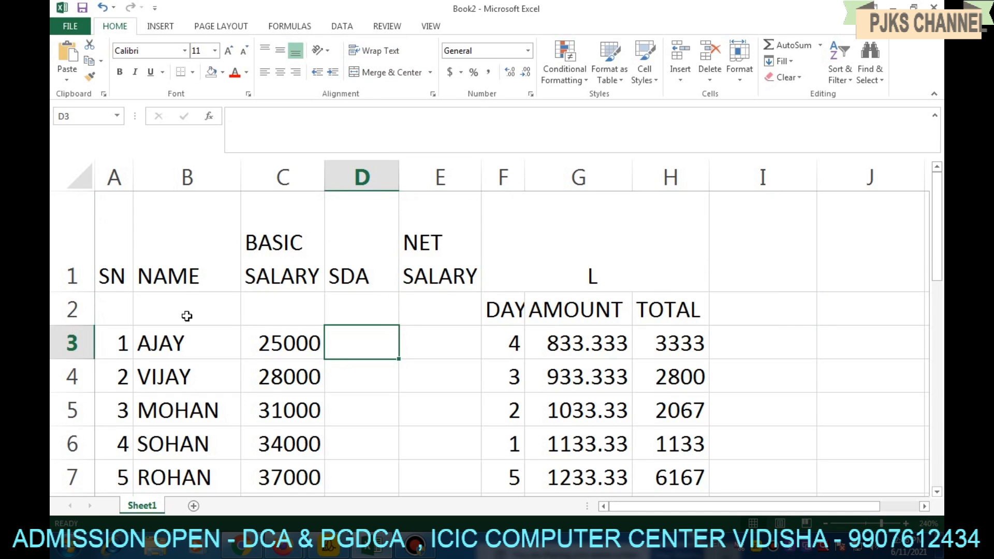
- Reduce the height of heading row 1 to 30.00
drag(82, 291, 81, 258)
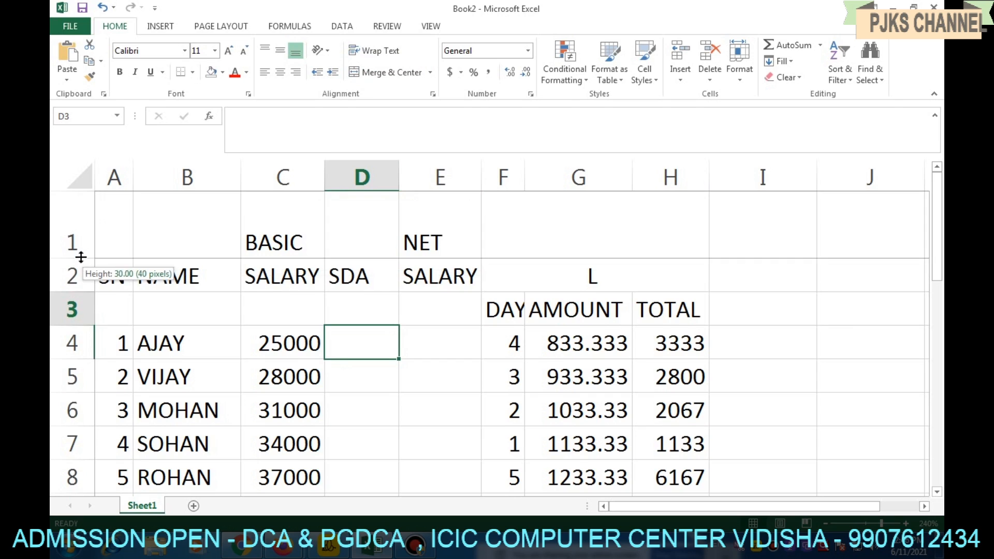
click(409, 414)
click(437, 319)
click(785, 296)
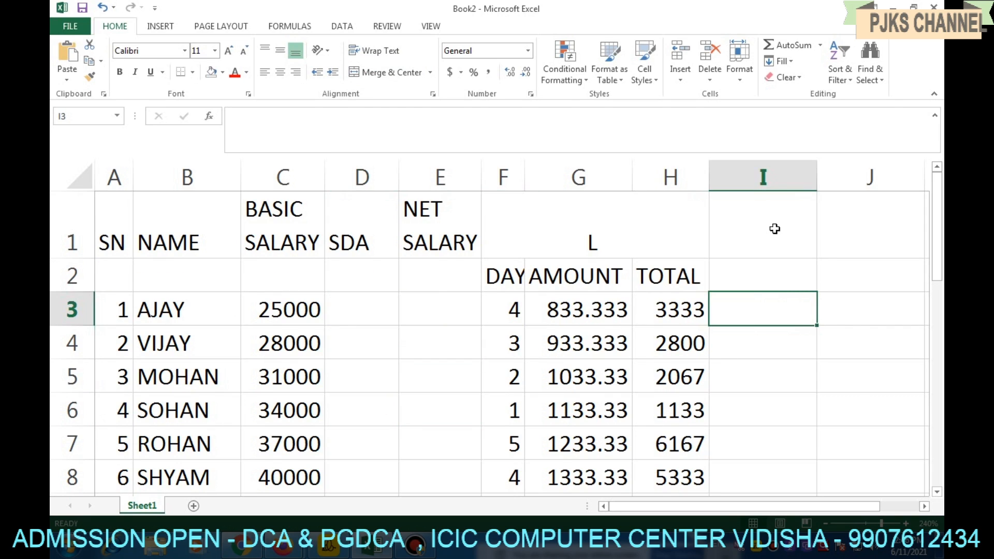
- Merge and center cells I1:K1 and enter the heading ABS
click(904, 523)
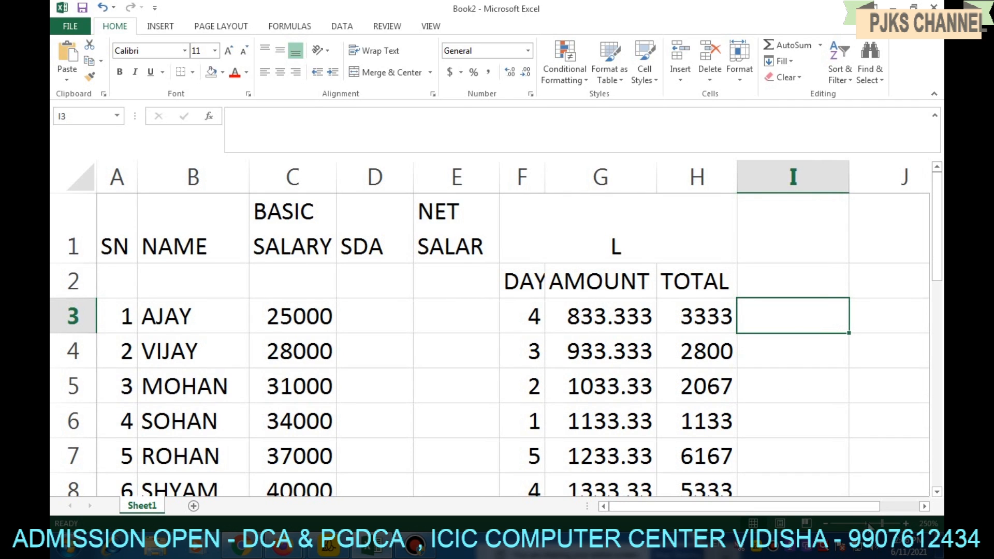
click(826, 523)
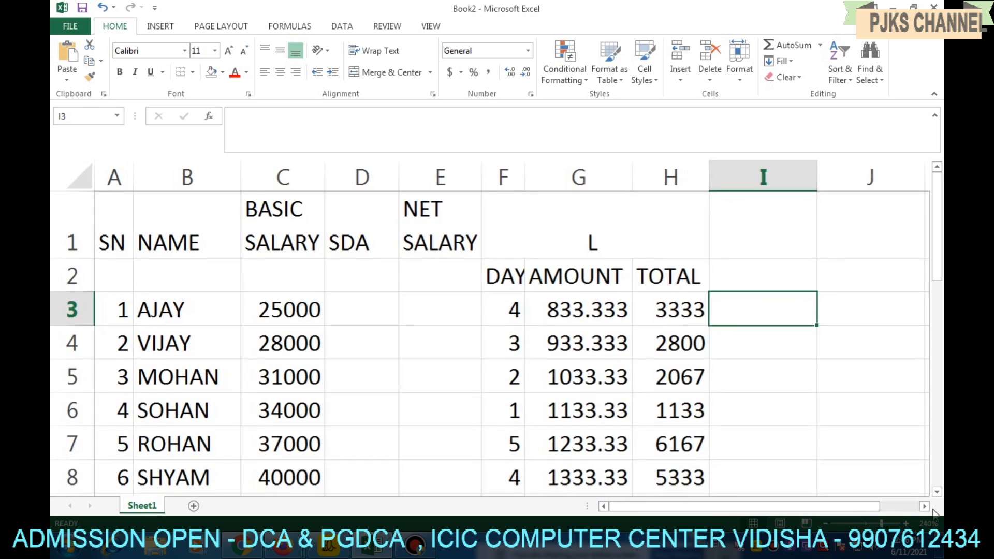
click(927, 511)
click(927, 512)
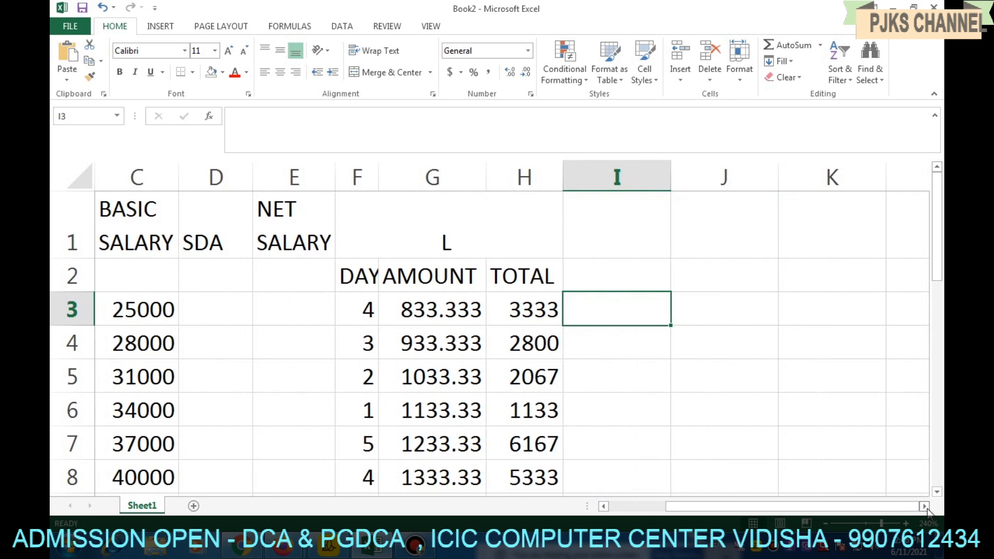
click(631, 235)
drag(727, 234, 817, 233)
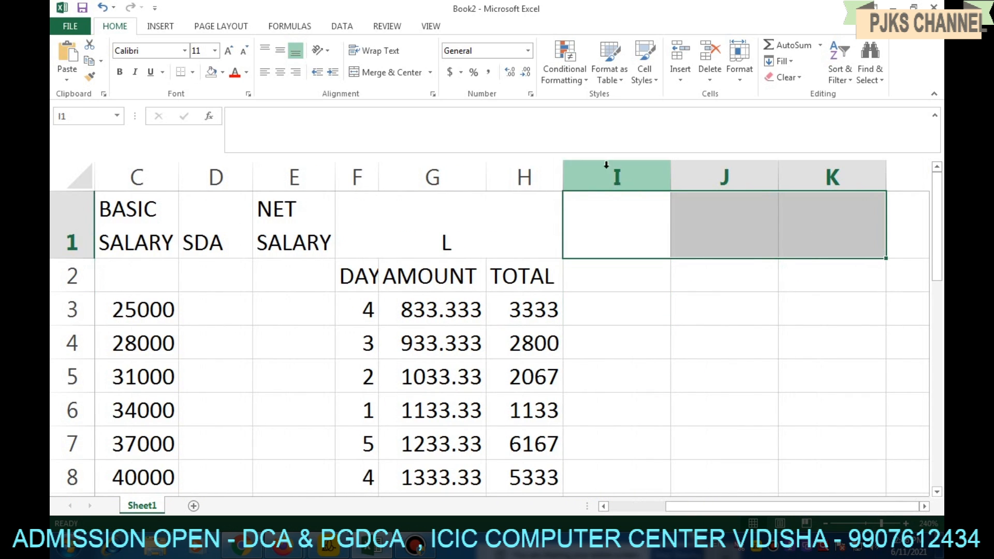
click(351, 73)
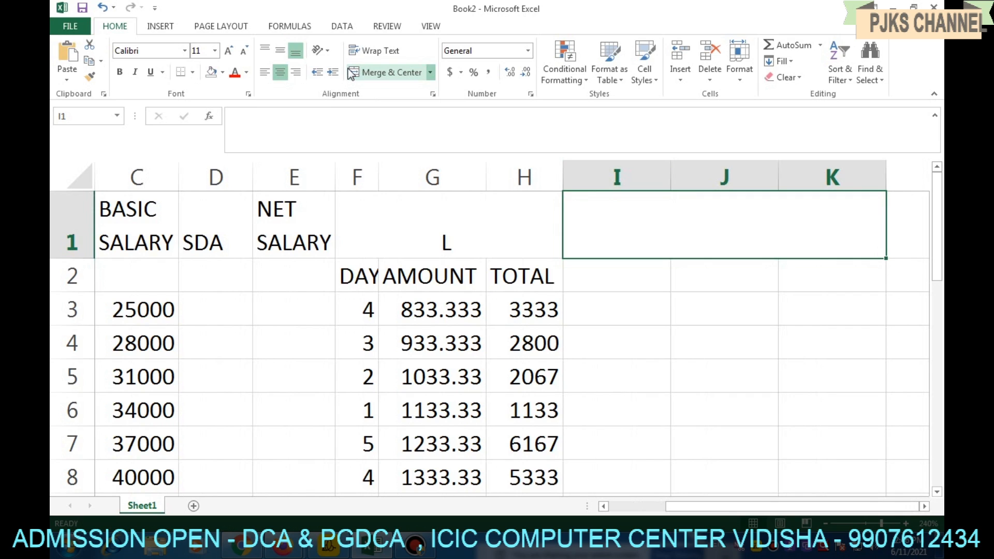
text(ABS)
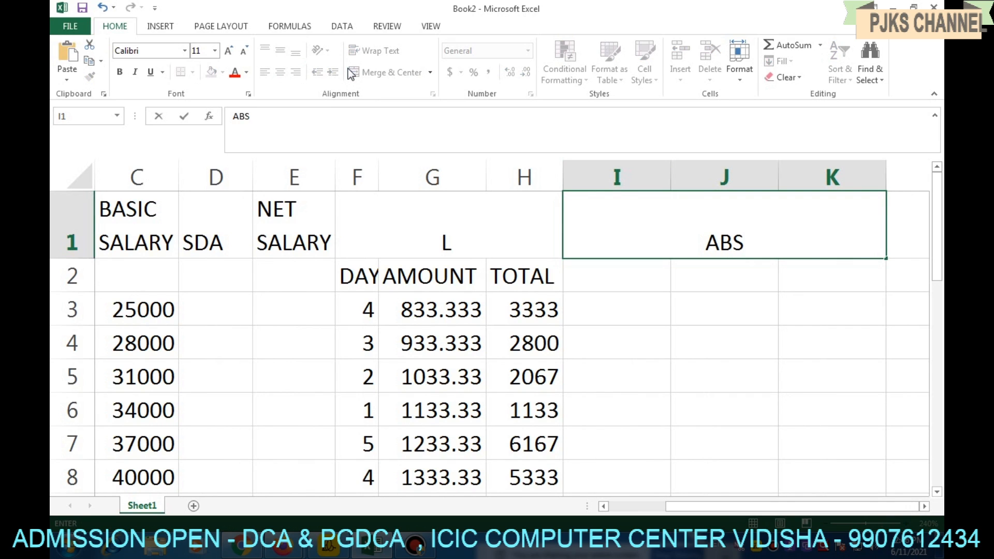
click(624, 331)
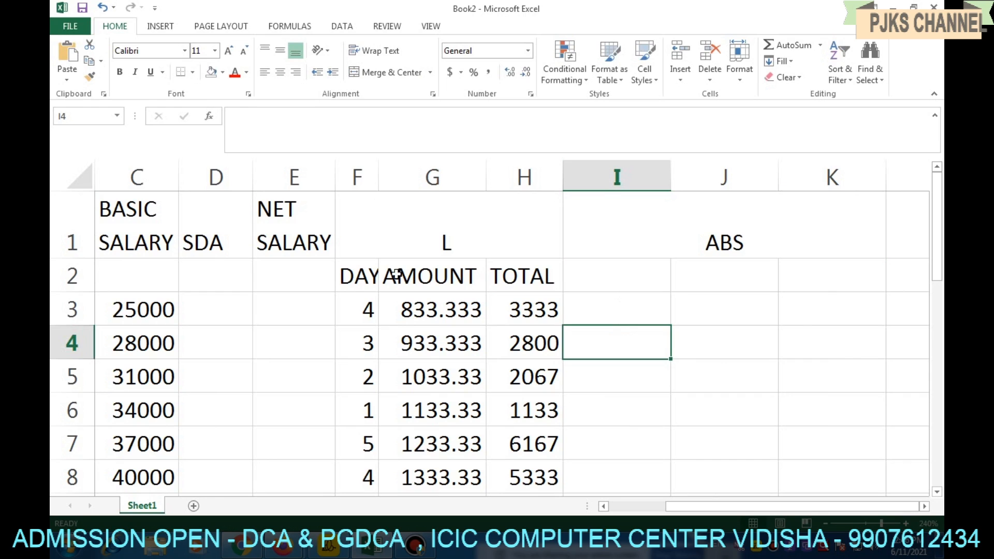
- Copy the DAY, AMOUNT and TOTAL subheadings from F2:H2 into I2:K2 under ABS
drag(367, 274, 500, 276)
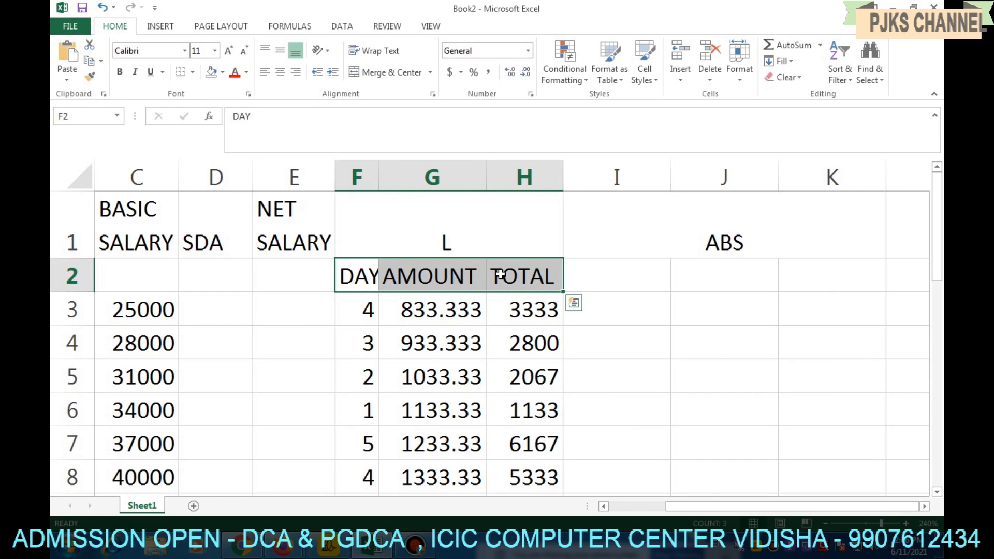
key(ctrl+c)
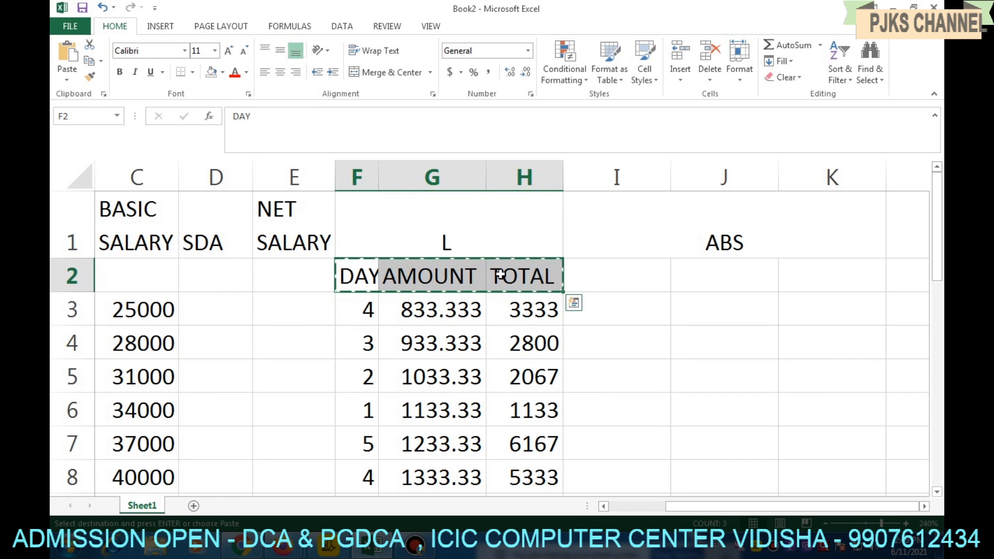
click(645, 270)
key(ctrl+v)
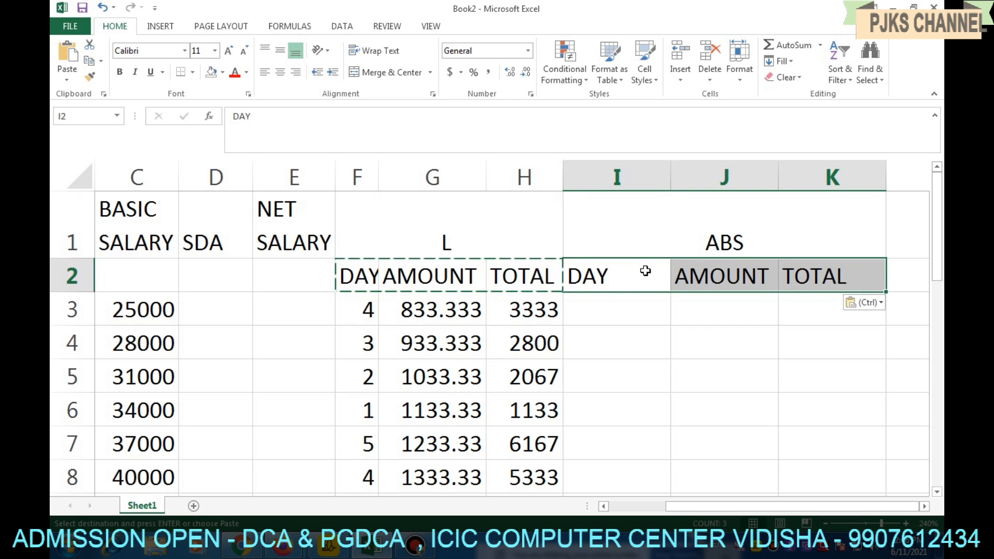
- Narrow columns I, J and K to fit the ABS subheadings
click(665, 377)
drag(666, 174, 620, 175)
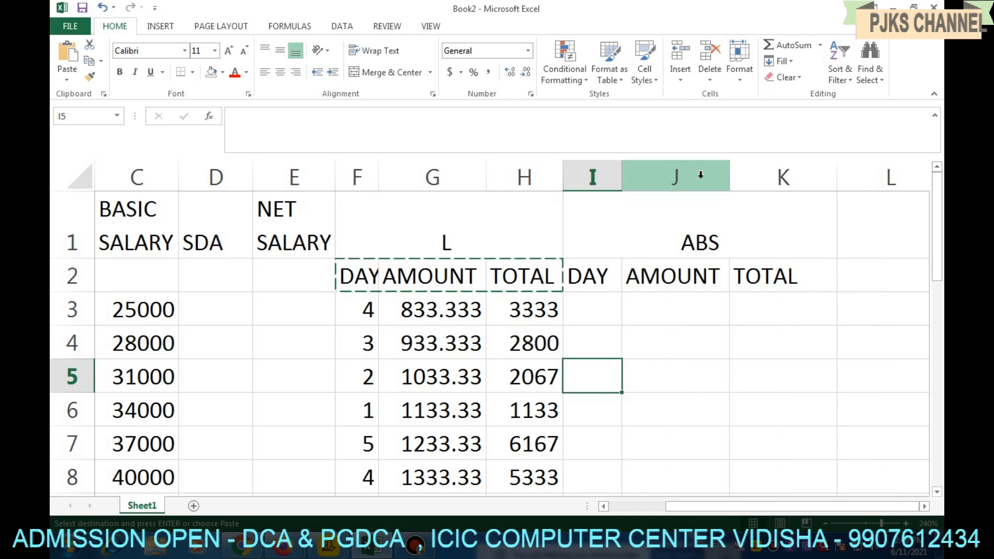
drag(837, 176, 801, 181)
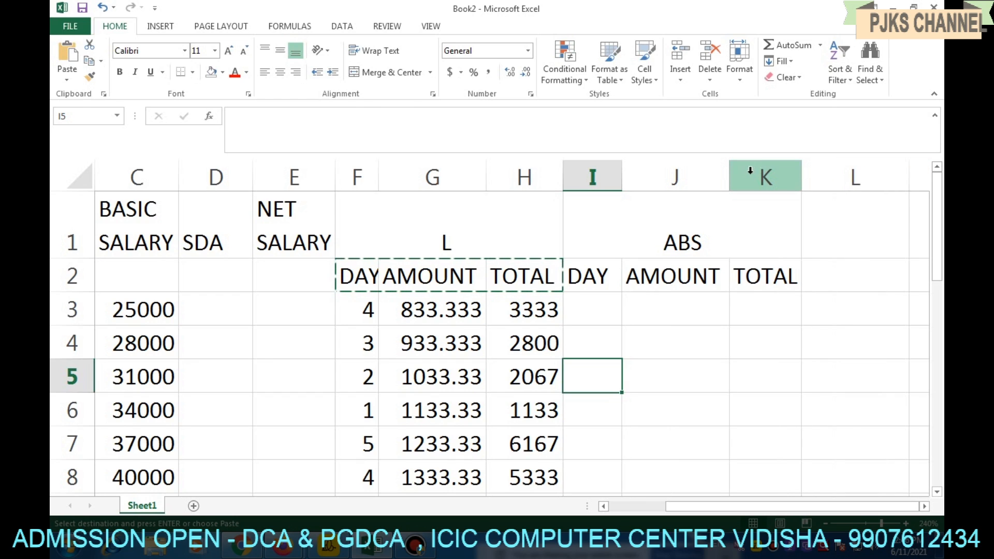
drag(728, 172, 723, 172)
click(706, 346)
- Review the table across its columns, from the serial numbers and basic salaries to the L and ABS sections
click(580, 309)
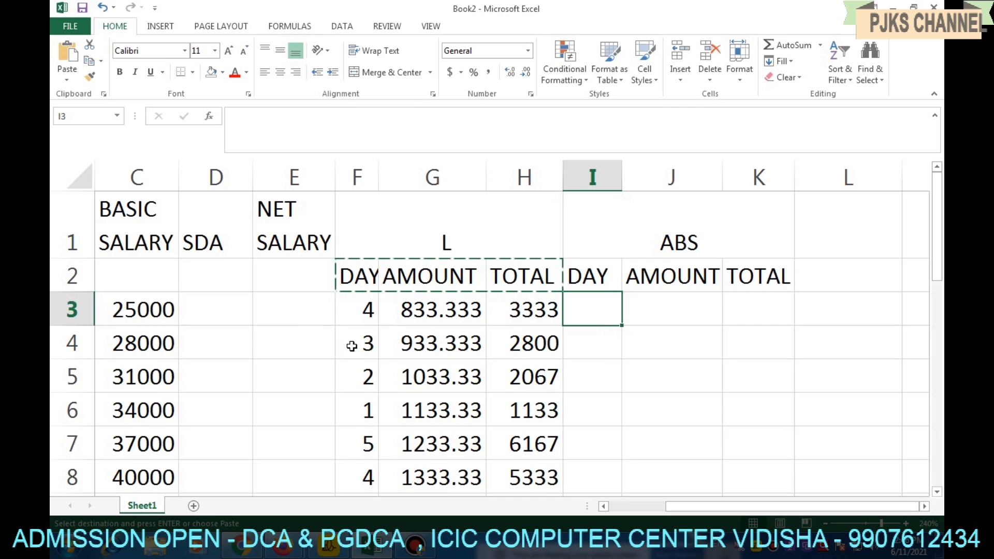
click(262, 331)
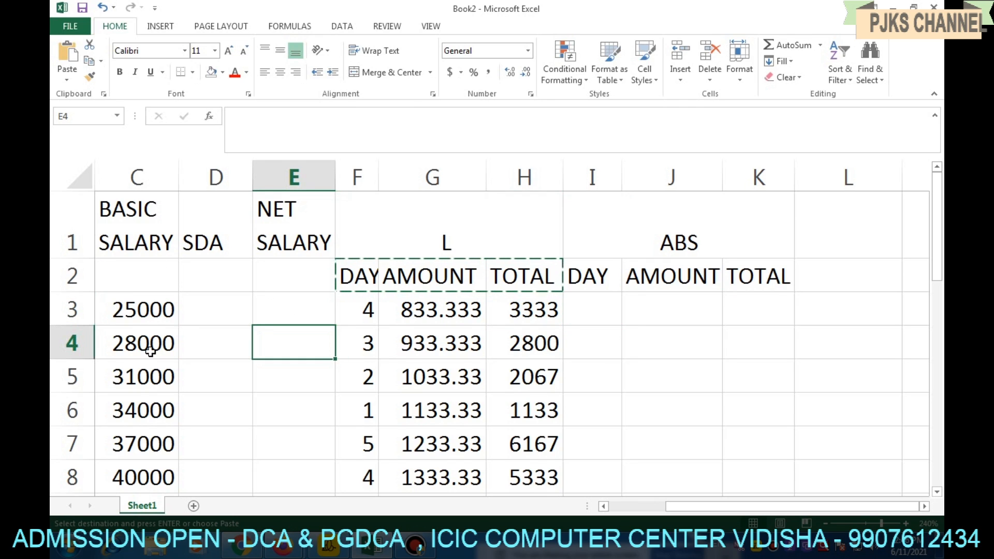
click(597, 302)
click(591, 343)
click(590, 386)
click(591, 418)
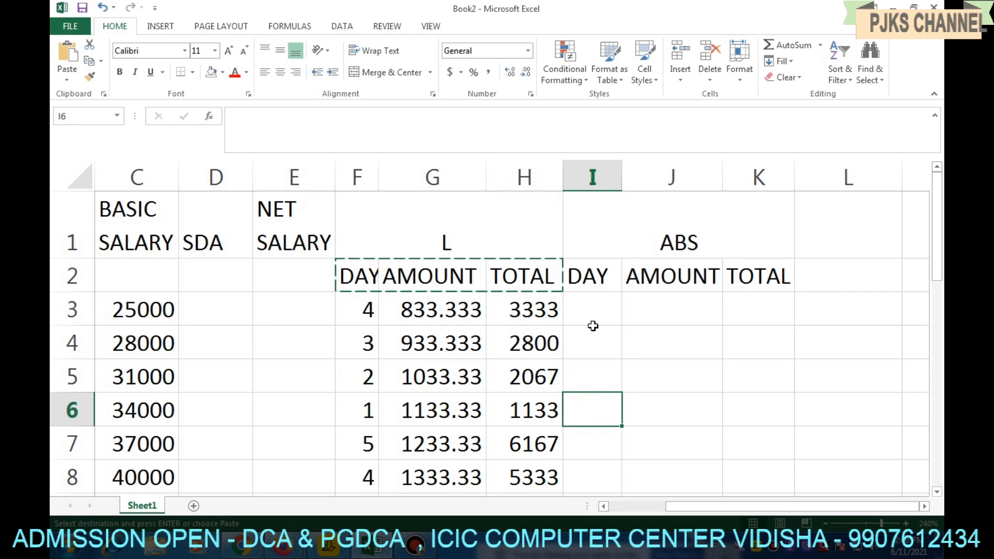
click(592, 316)
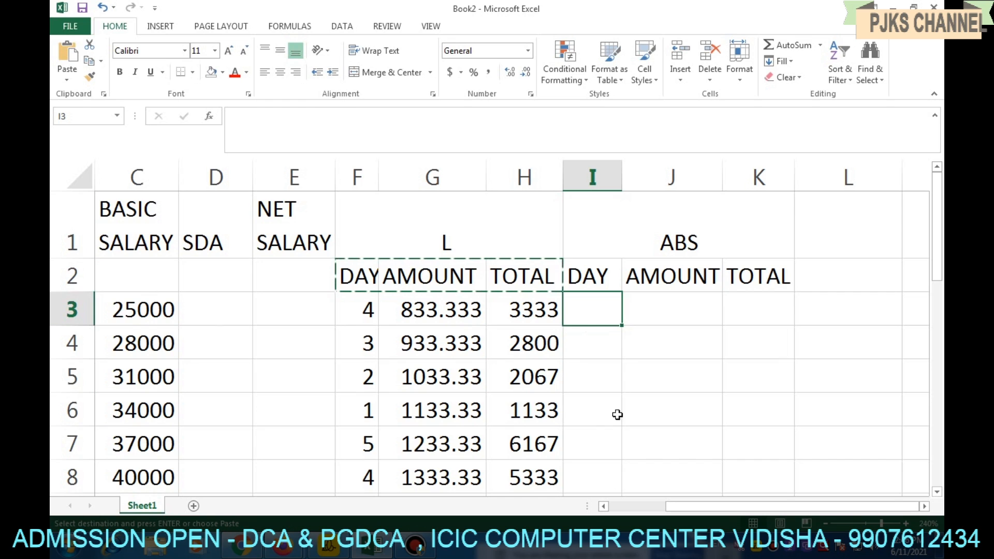
click(615, 352)
click(616, 317)
key(Right)
key(Right)
key(Right)
key(Right)
key(Right)
key(Right)
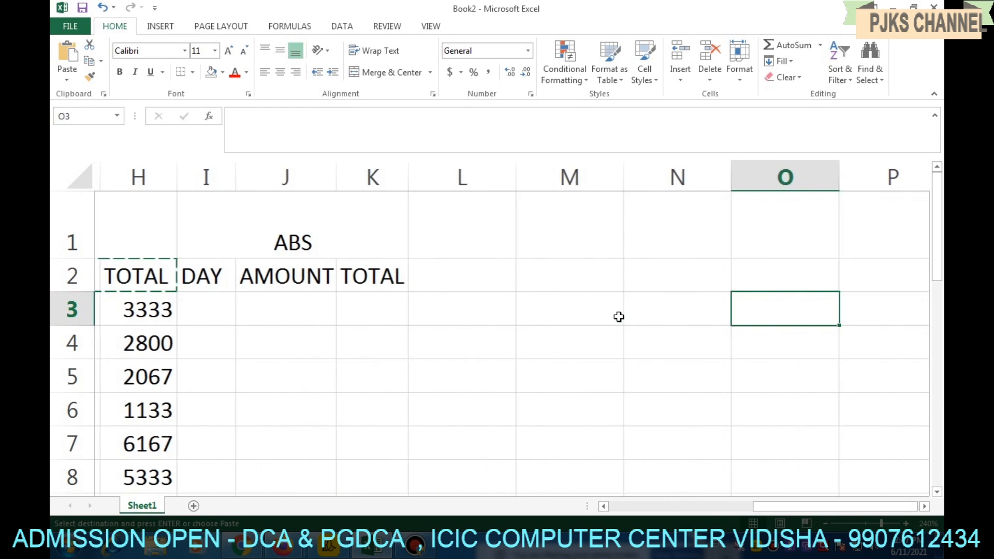
key(Left)
key(Left)
key(Left)
key(Left)
key(Left)
key(Left)
key(Left)
key(Left)
key(Left)
key(Left)
key(Right)
key(Right)
key(Right)
key(Right)
key(Right)
key(Right)
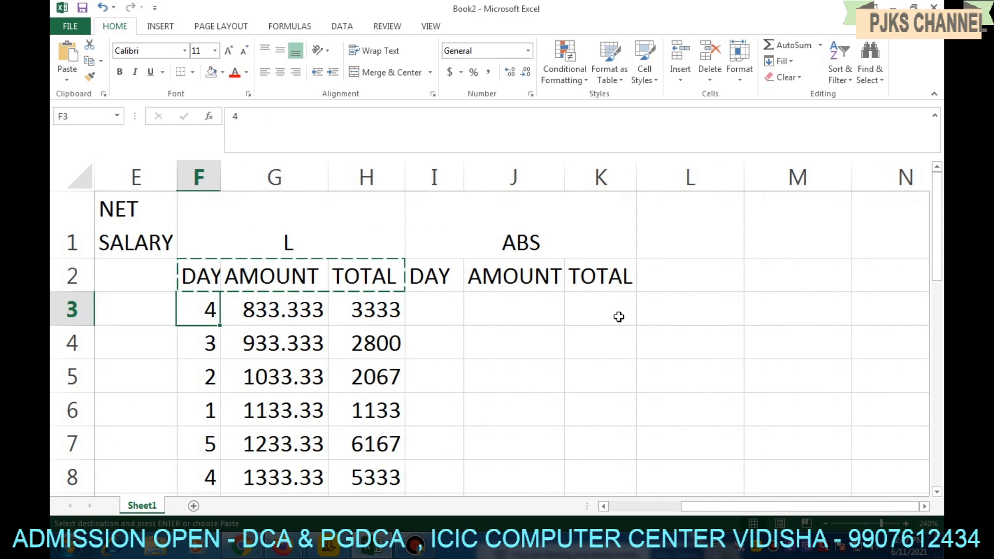
key(Left)
key(Down)
key(Left)
key(Up)
key(Up)
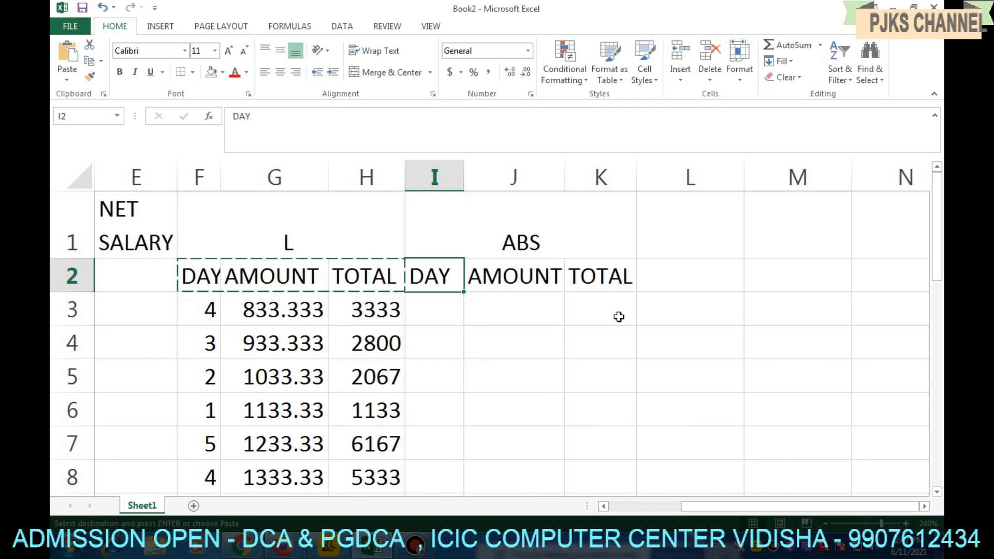
click(505, 328)
key(Left)
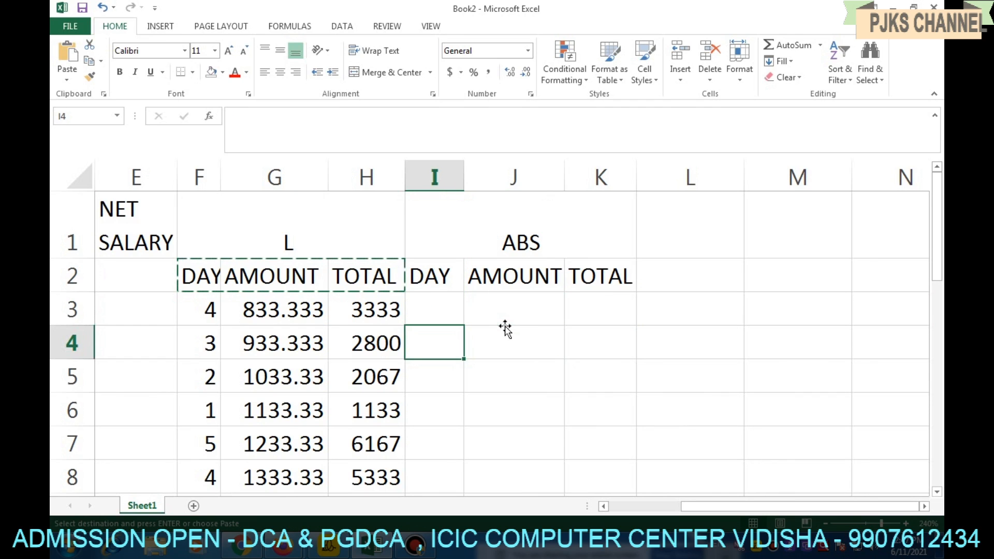
key(Home)
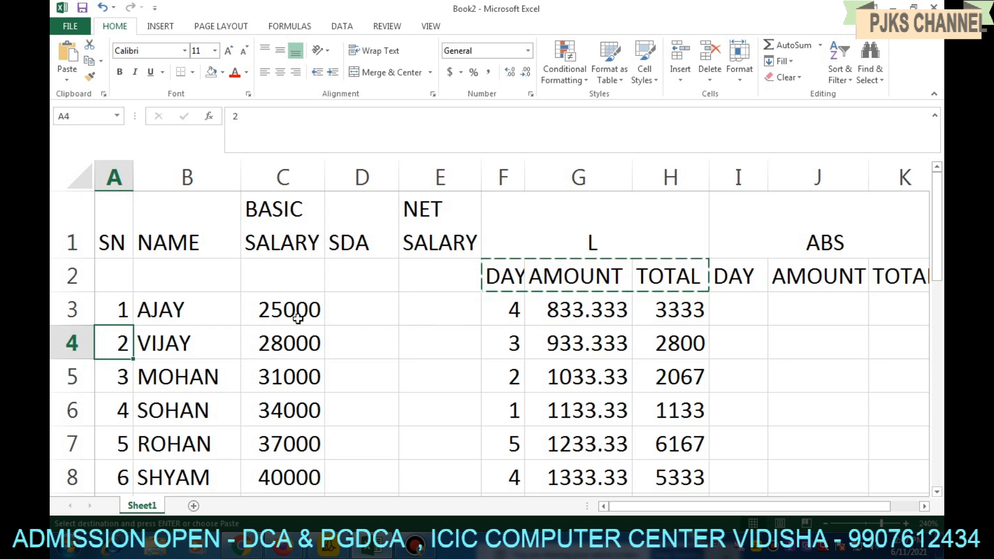
click(583, 331)
key(Right)
key(Right)
key(Right)
key(Right)
key(Right)
key(Right)
key(Right)
key(Right)
key(Right)
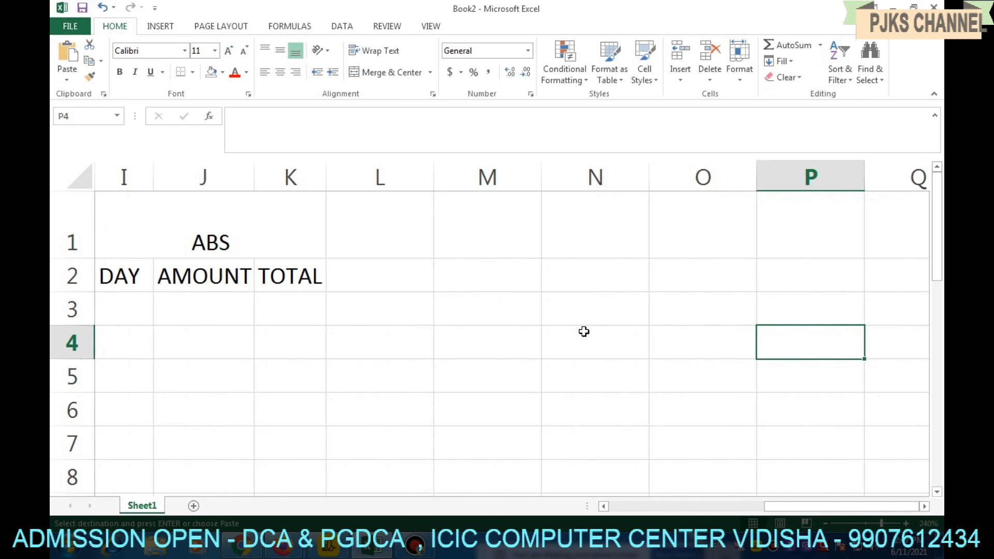
click(321, 323)
key(Left)
key(Home)
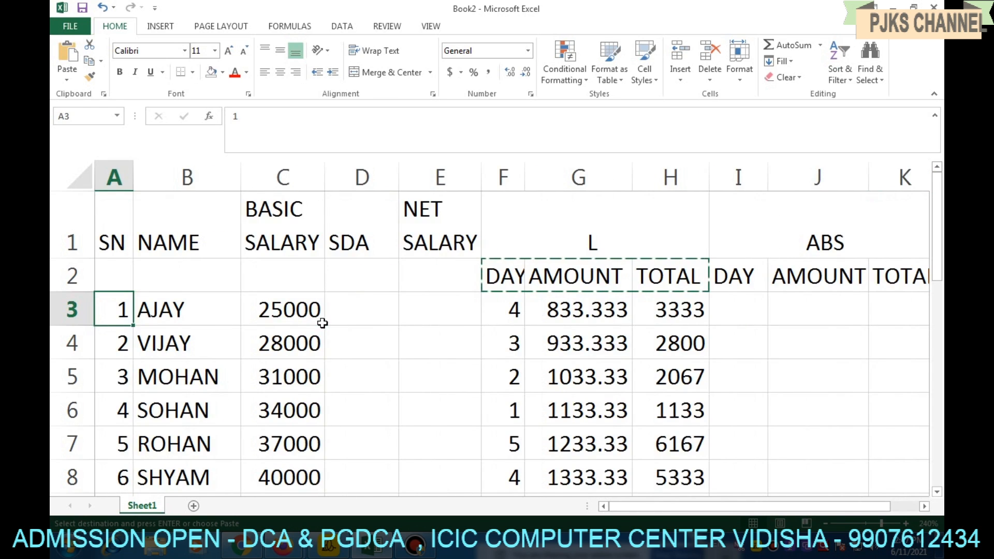
double_click(441, 321)
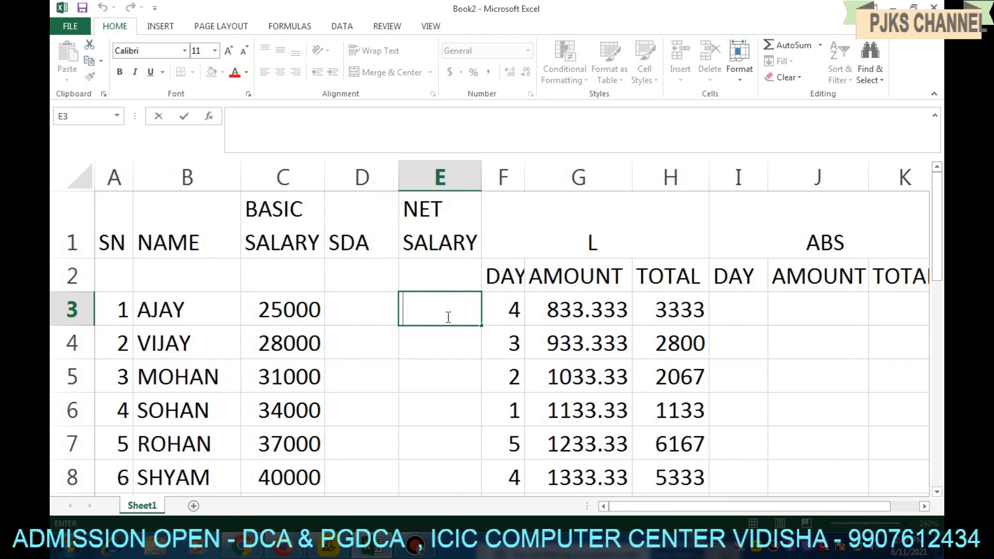
click(503, 313)
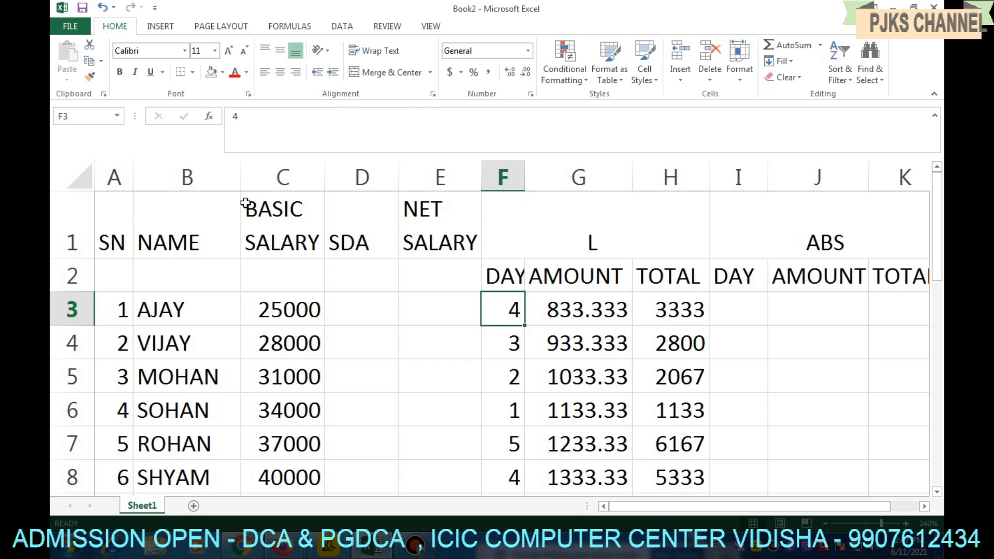
scroll(461, 411, down, 1)
scroll(461, 411, down, 7)
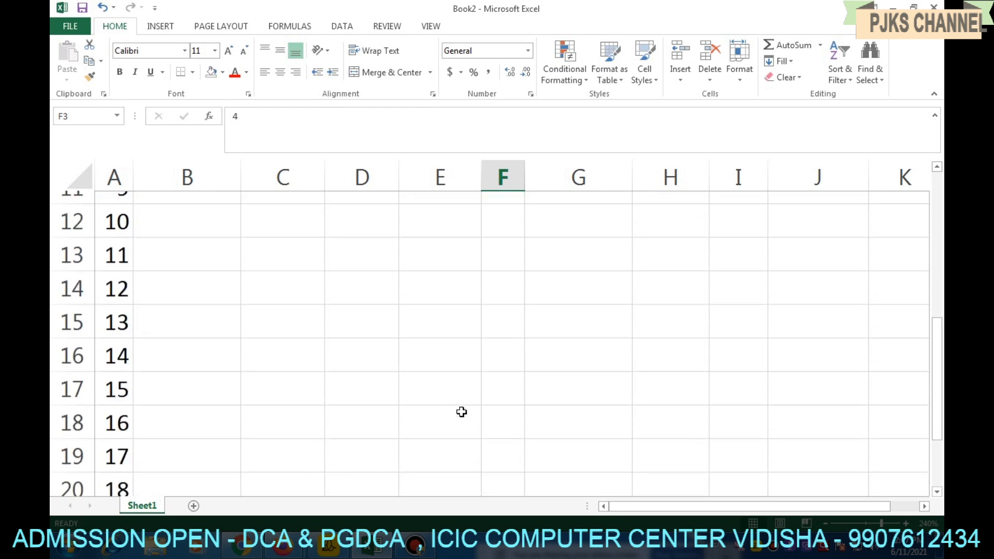
- Freeze the panes at cell F3 so rows 1–2 and columns A–E are locked
scroll(461, 411, up, 3)
scroll(461, 411, up, 4)
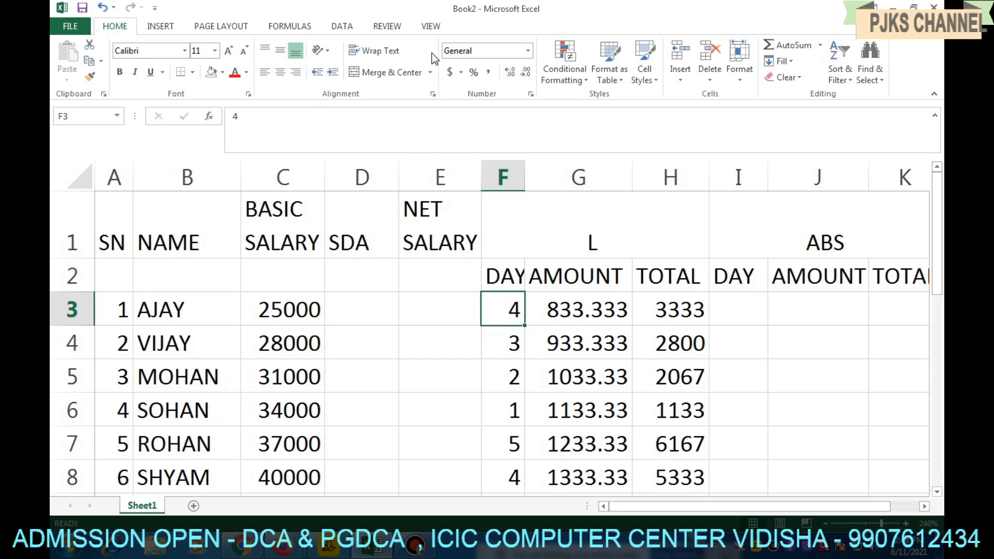
click(432, 27)
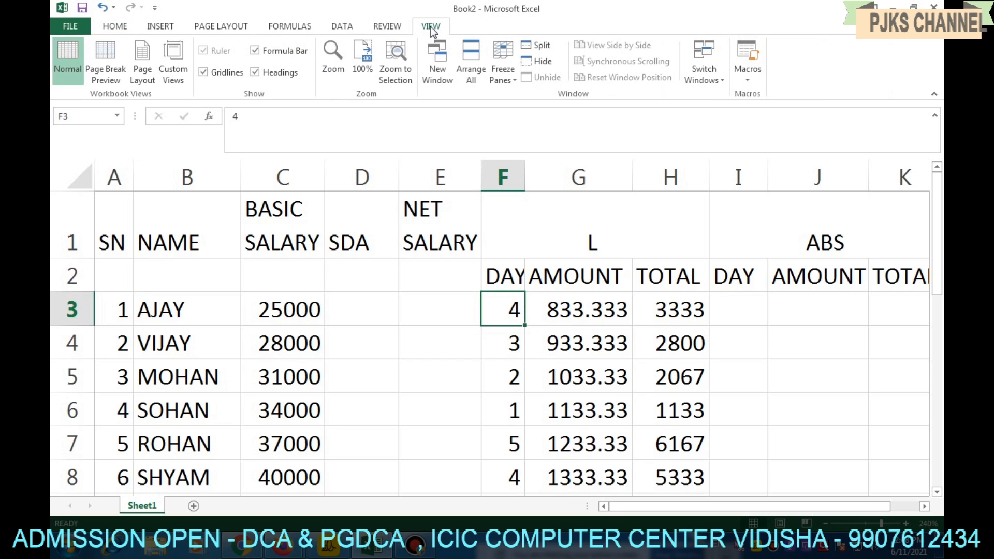
click(505, 76)
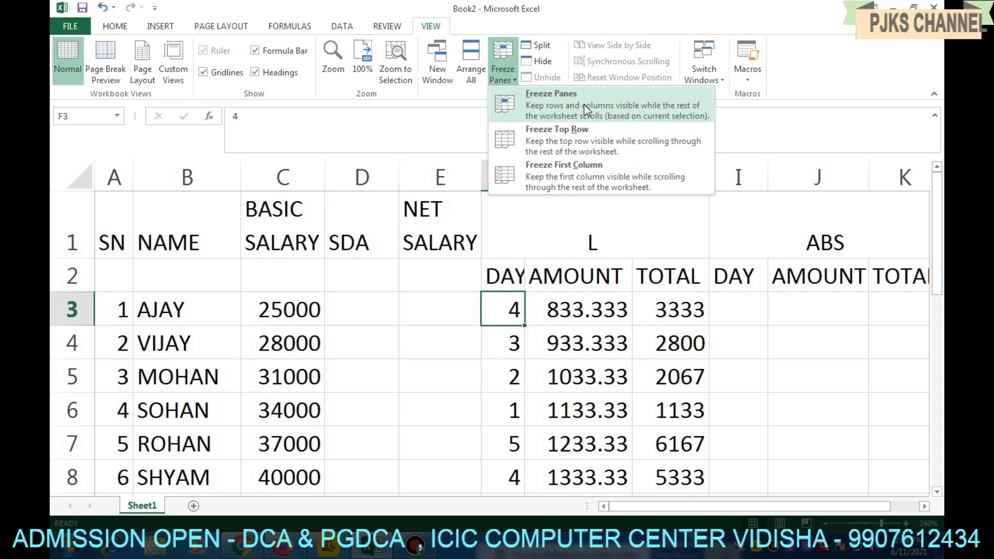
click(584, 105)
click(503, 72)
click(559, 95)
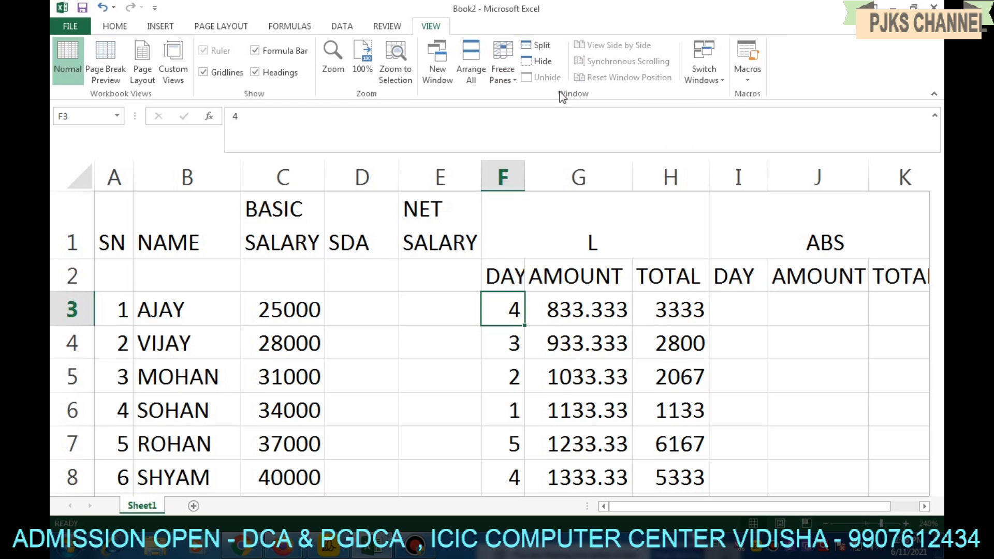
click(518, 81)
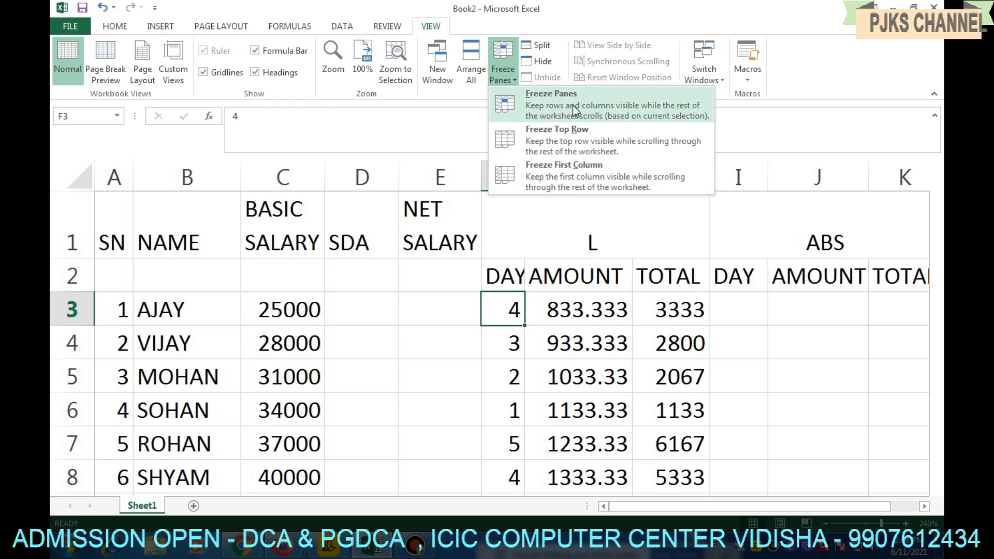
click(573, 105)
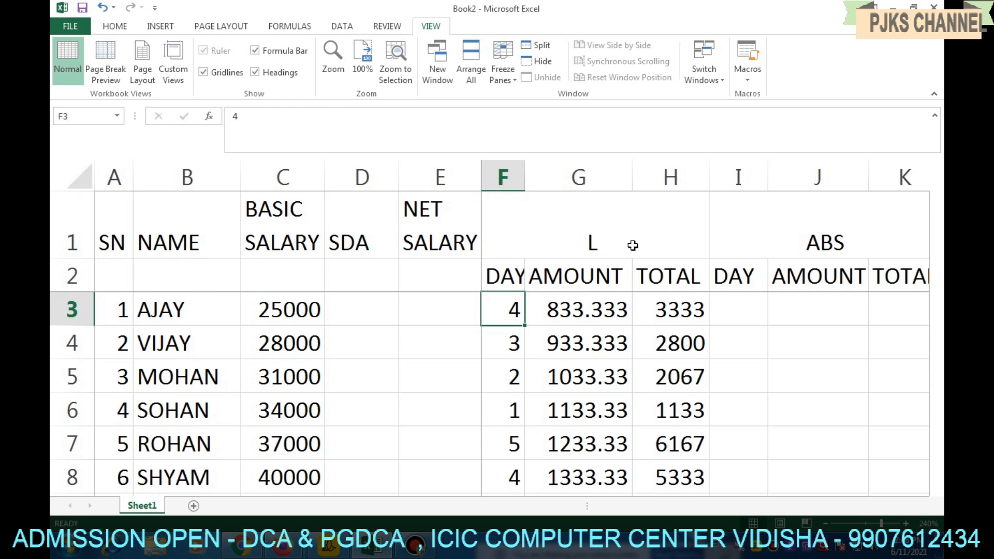
- Check the frozen panes by moving back and forth along row 4 between the salary columns and the area beyond ABS
click(589, 340)
key(Right)
key(Right)
key(Right)
key(Right)
key(Right)
key(Right)
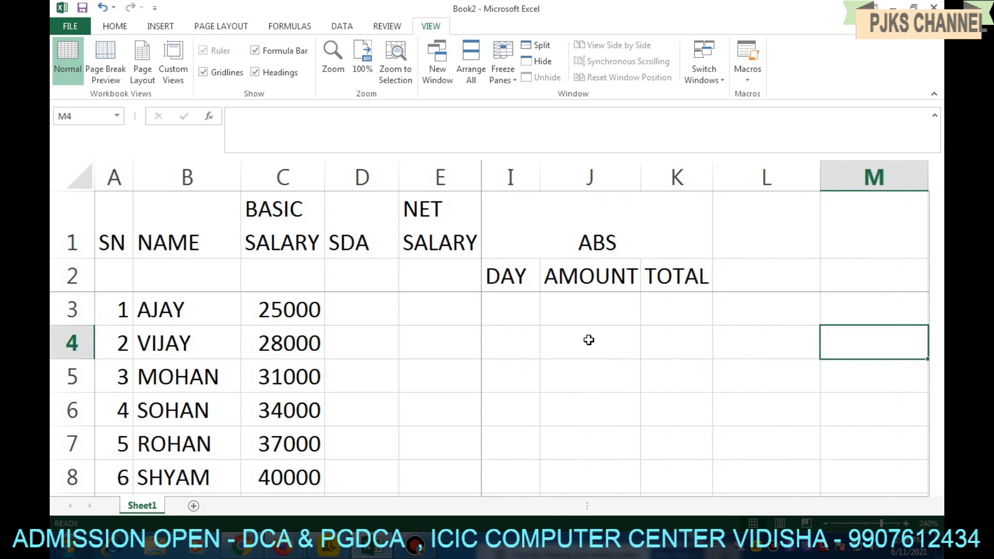
key(Left)
key(Left)
key(Left)
key(Left)
key(Left)
key(Left)
key(Left)
key(Left)
key(Left)
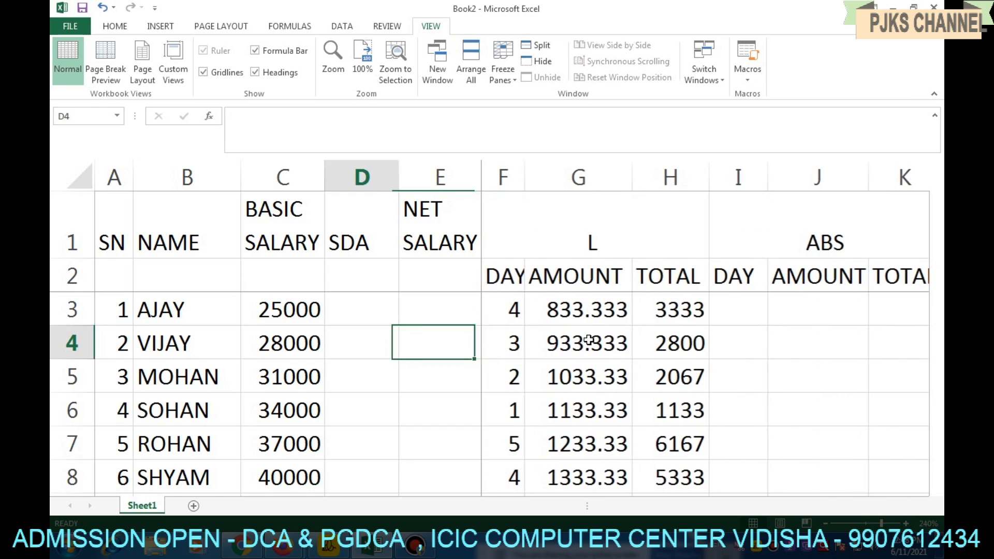
key(Right)
key(Right)
key(Right)
key(Right)
key(Right)
key(Right)
key(Right)
key(Right)
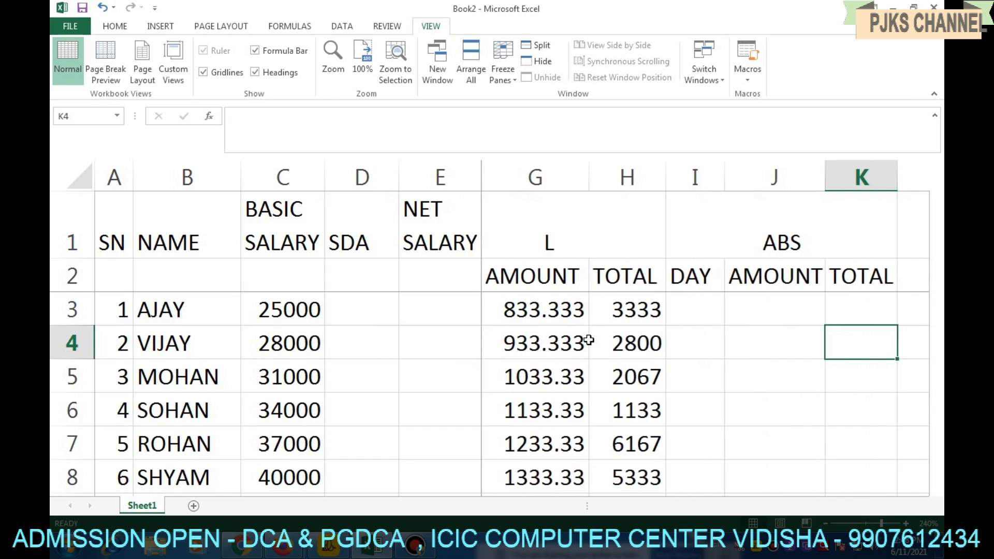
key(Right)
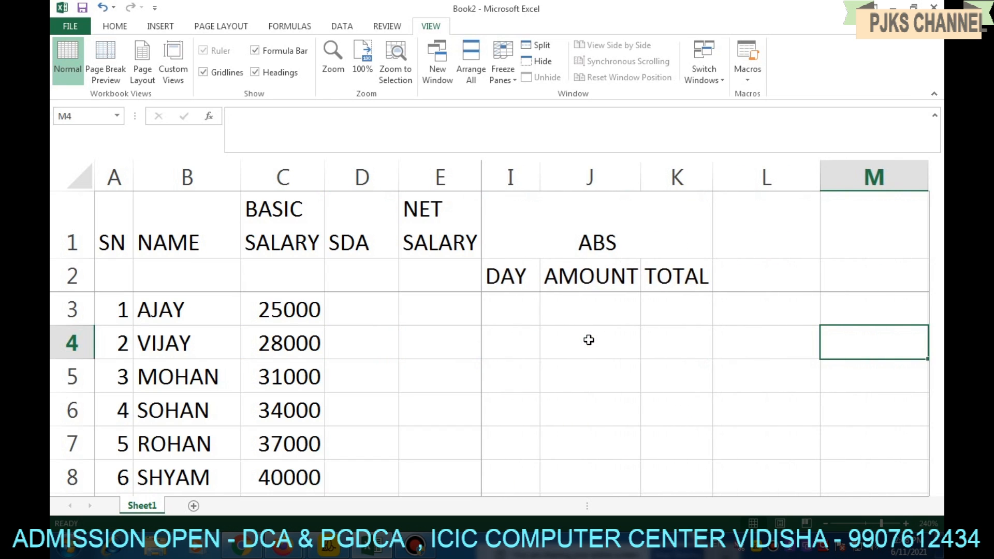
- Enter the ABS day values 1, 2, 3, 4, 5 and 6 in cells I3:I8
click(524, 311)
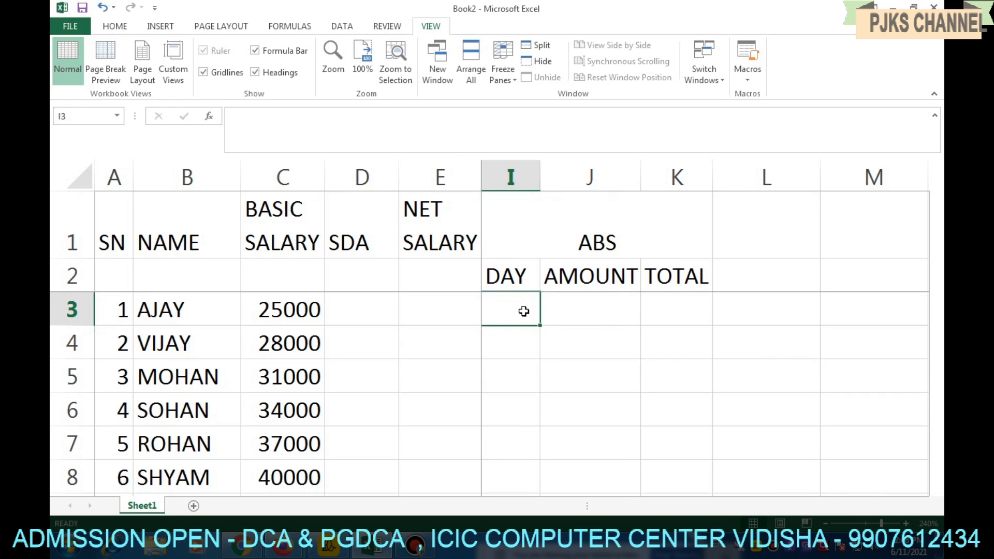
text(1)
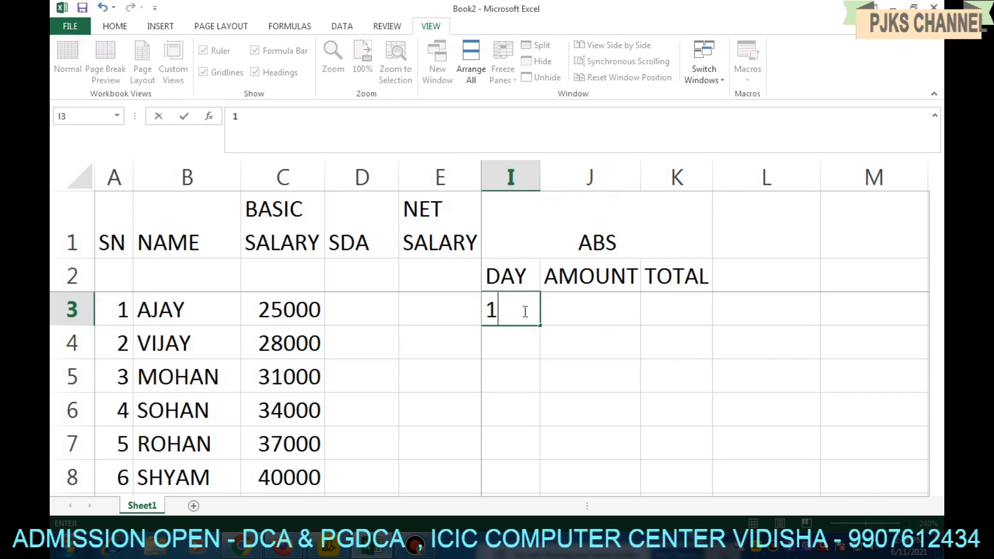
key(Return)
text(2)
key(Return)
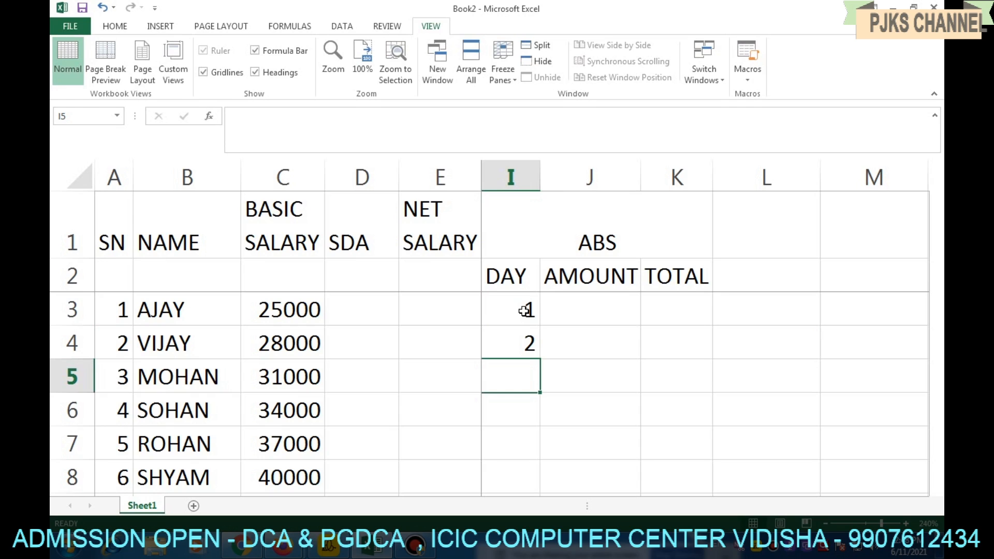
text(3)
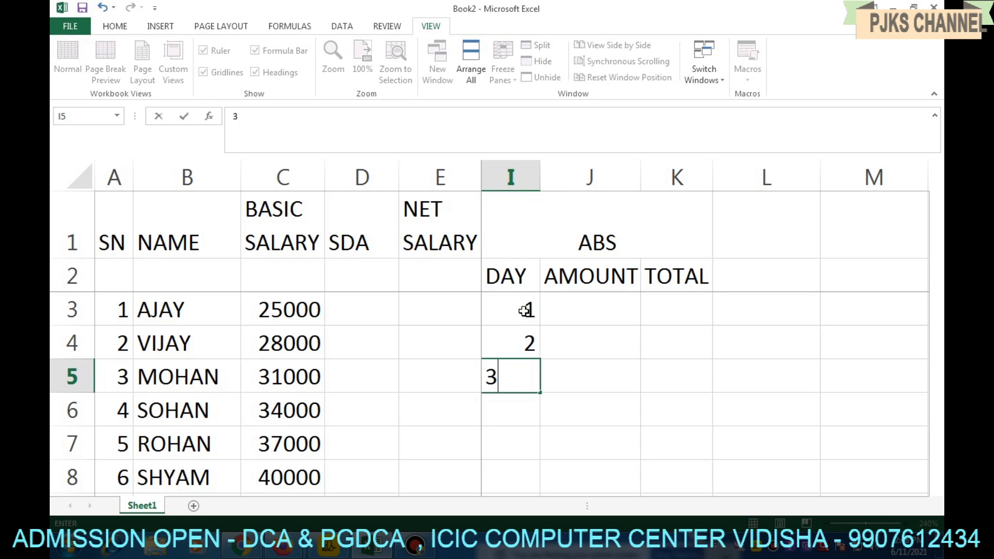
key(Return)
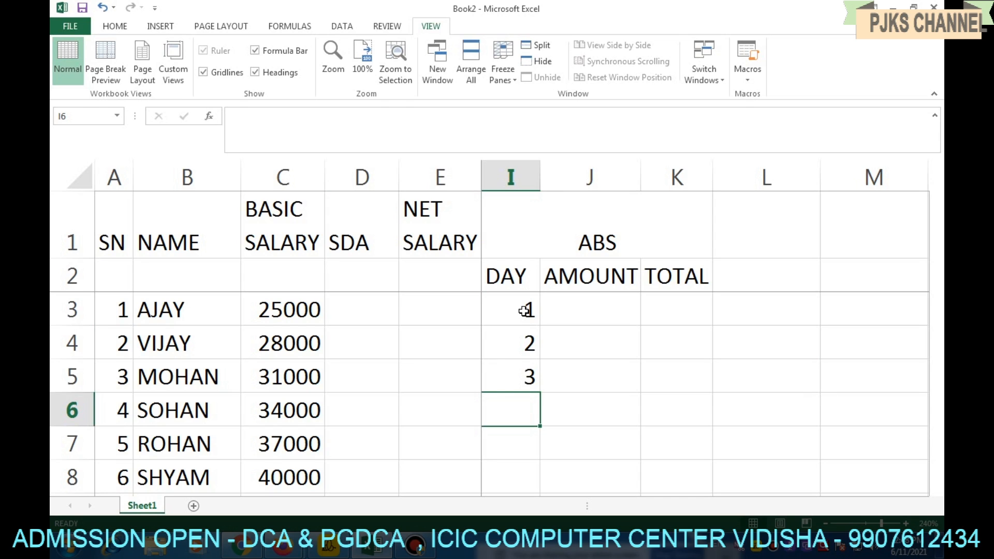
text(4)
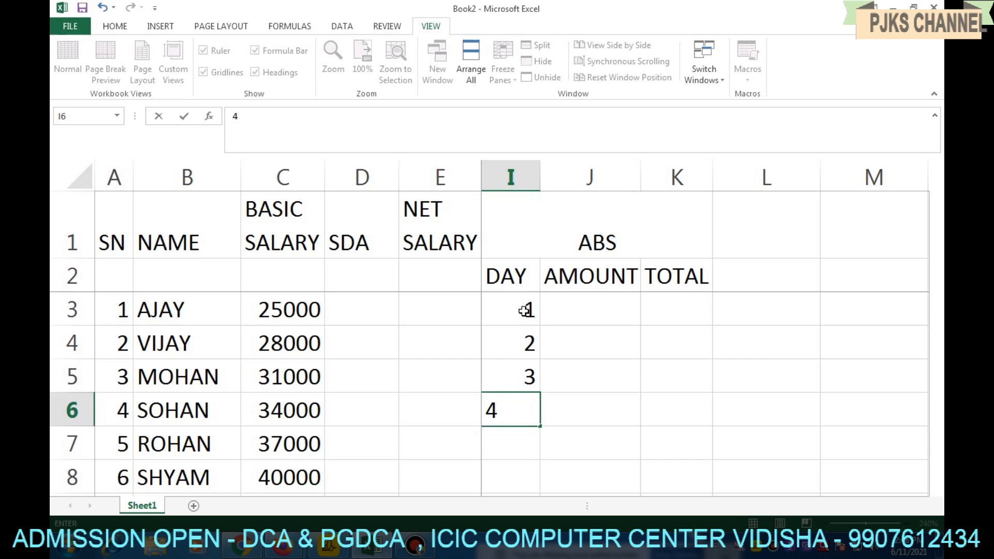
key(Return)
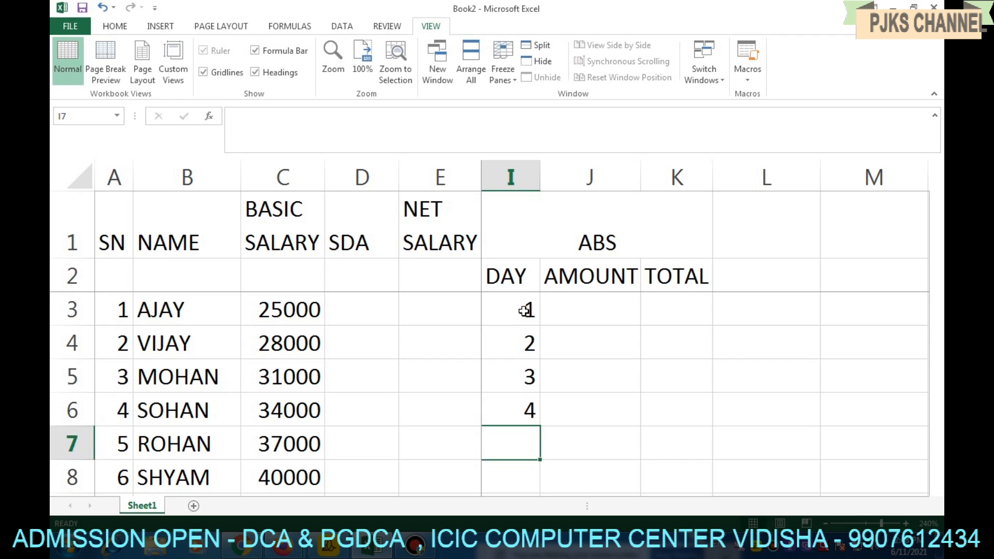
text(5)
key(Return)
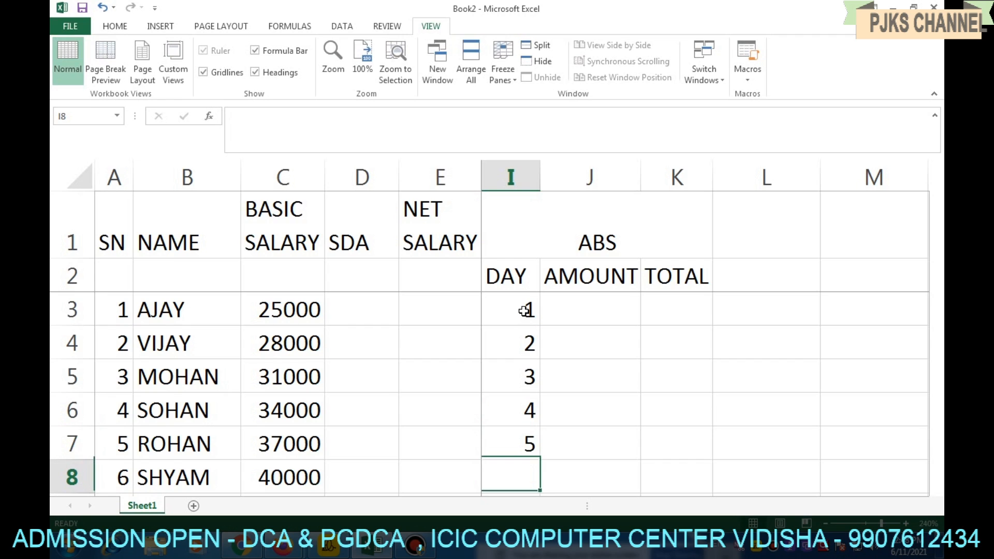
text(6)
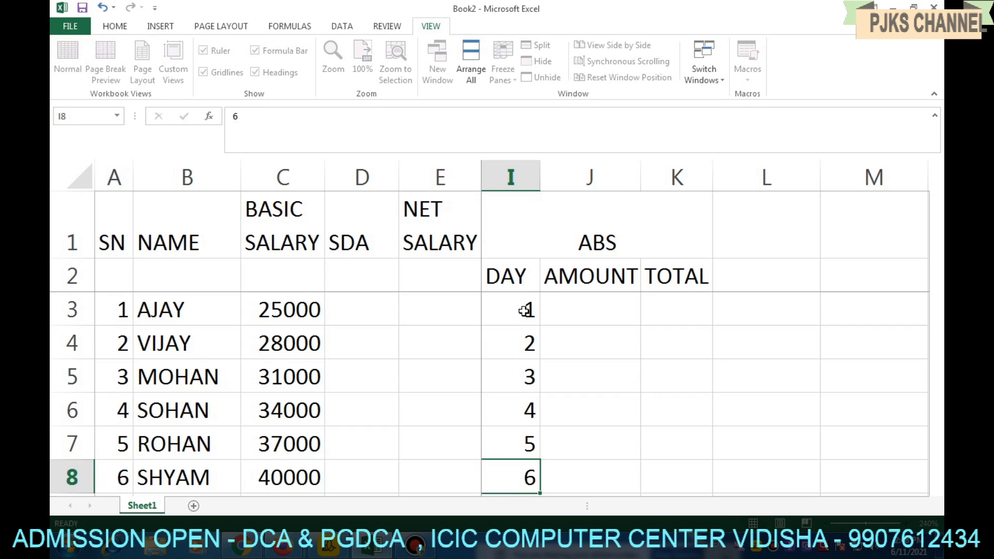
key(Return)
scroll(525, 310, up, 1)
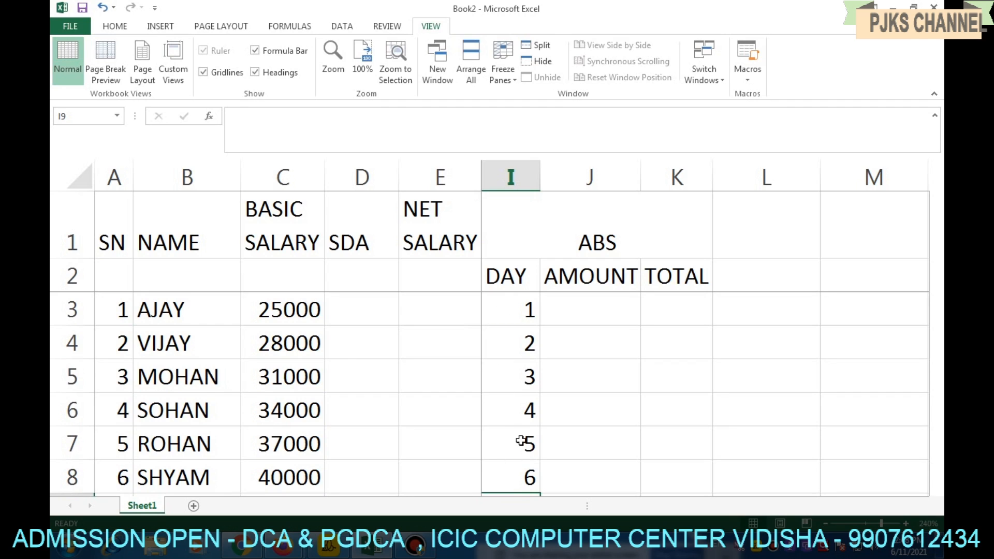
- Enter the formula =C3*2/30 in J3 to calculate the first ABS amount at double the daily rate
click(591, 303)
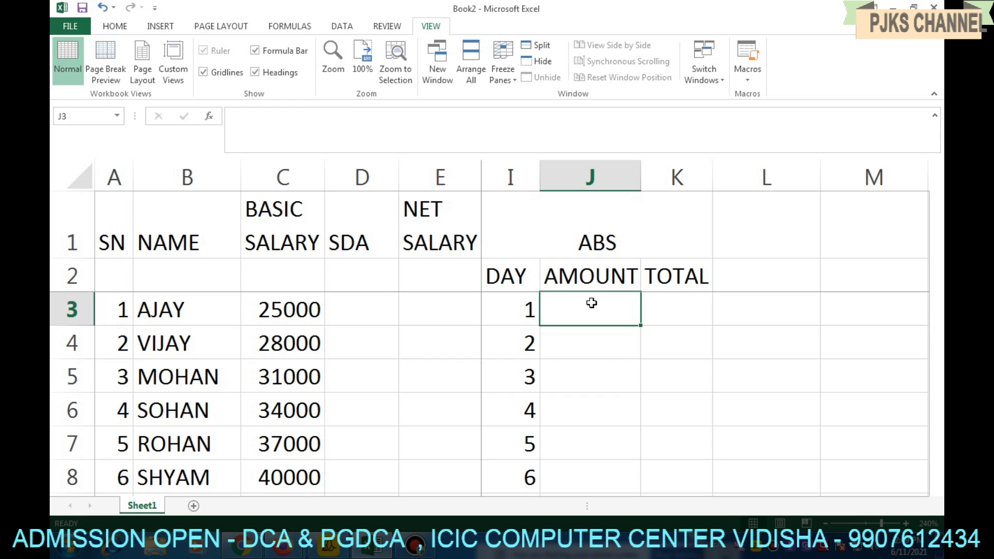
double_click(591, 303)
text(=)
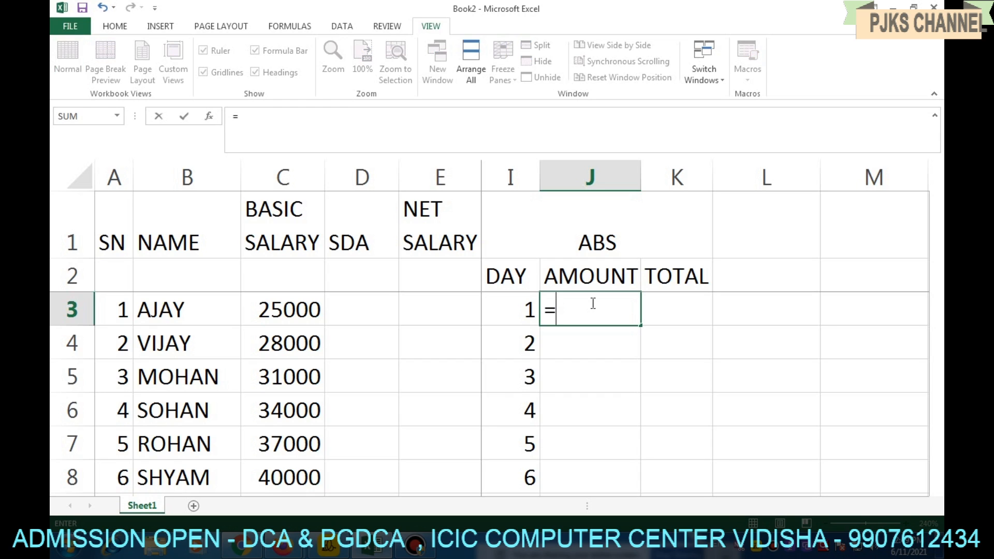
click(291, 309)
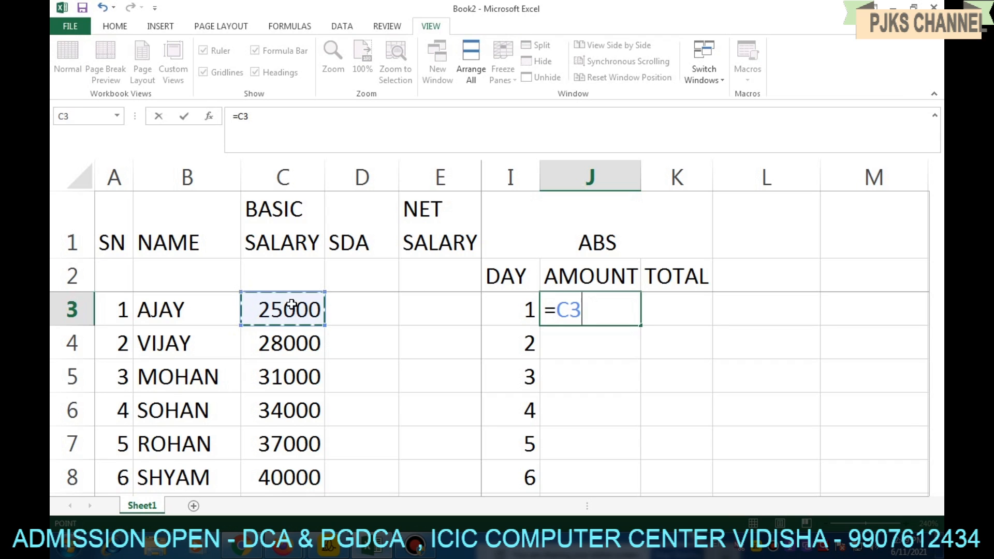
text(/)
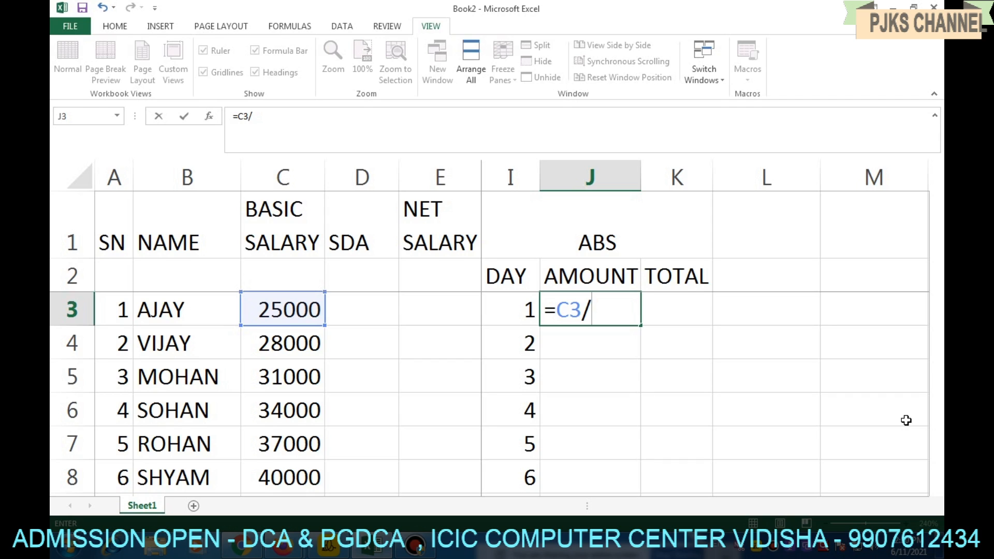
key(BackSpace)
text(*2/30)
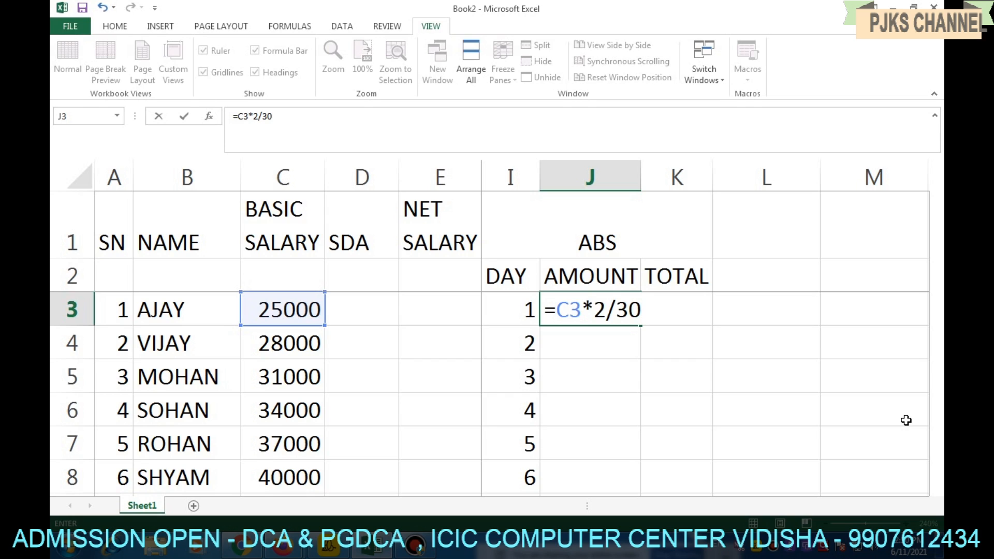
key(Return)
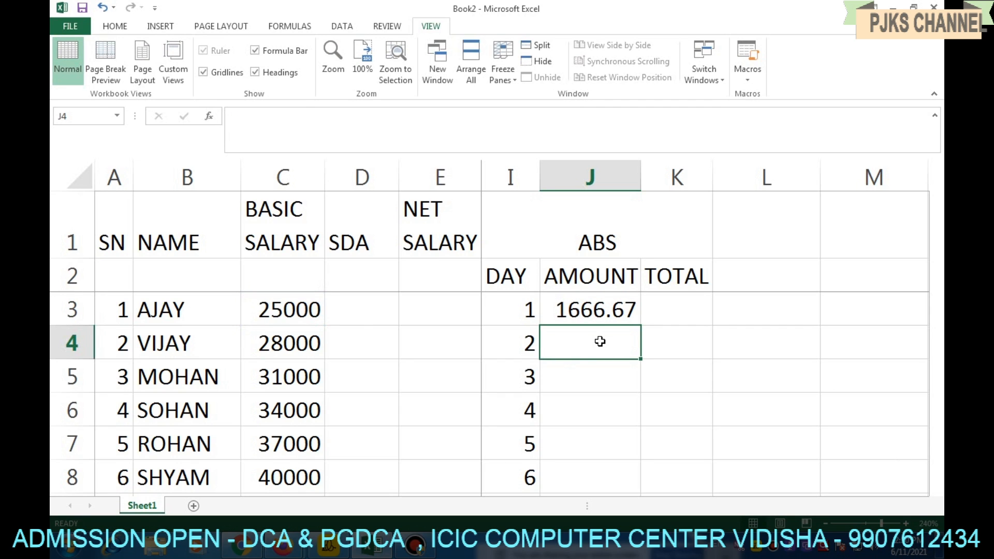
- Fill the ABS amount formula from J3 down to J8
key(Left)
key(Left)
key(Left)
key(Left)
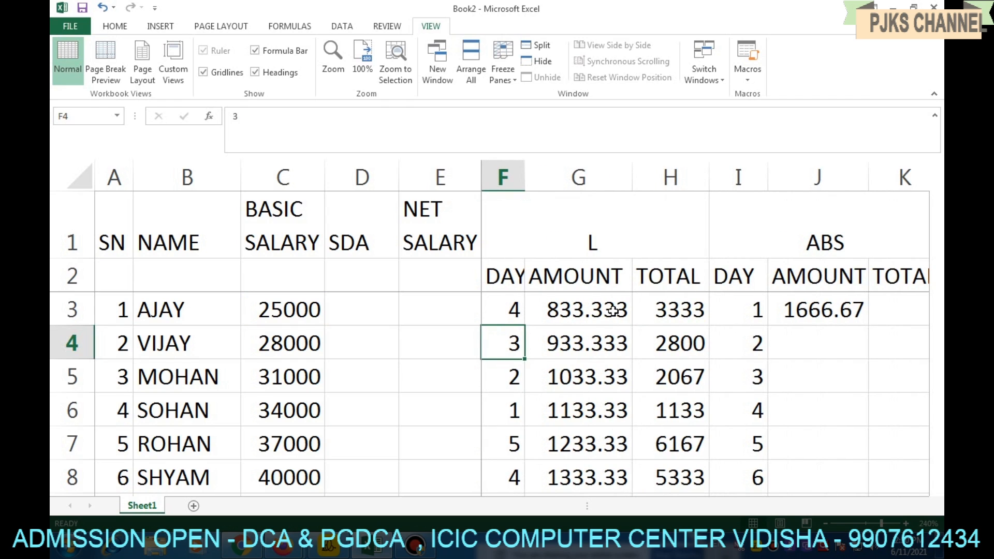
click(838, 312)
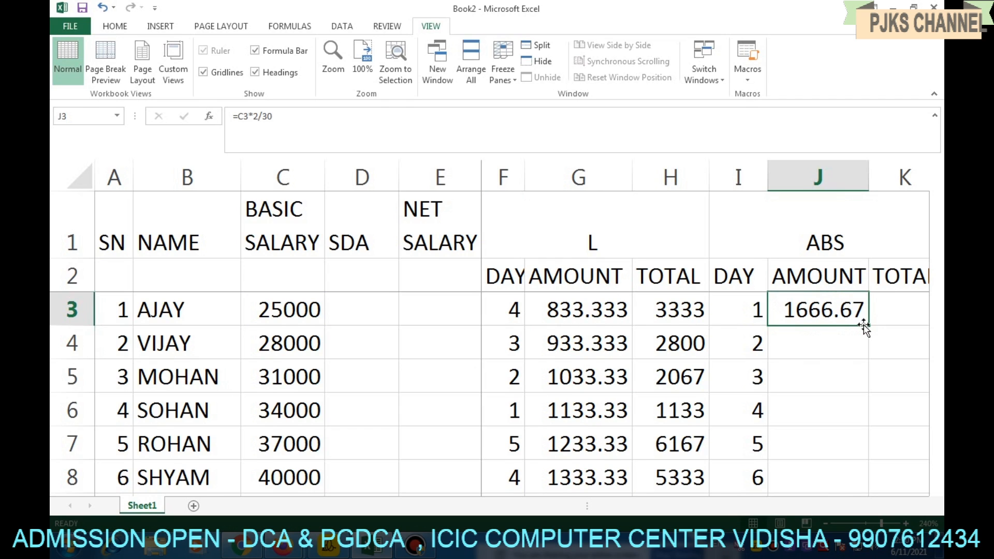
drag(871, 326, 870, 489)
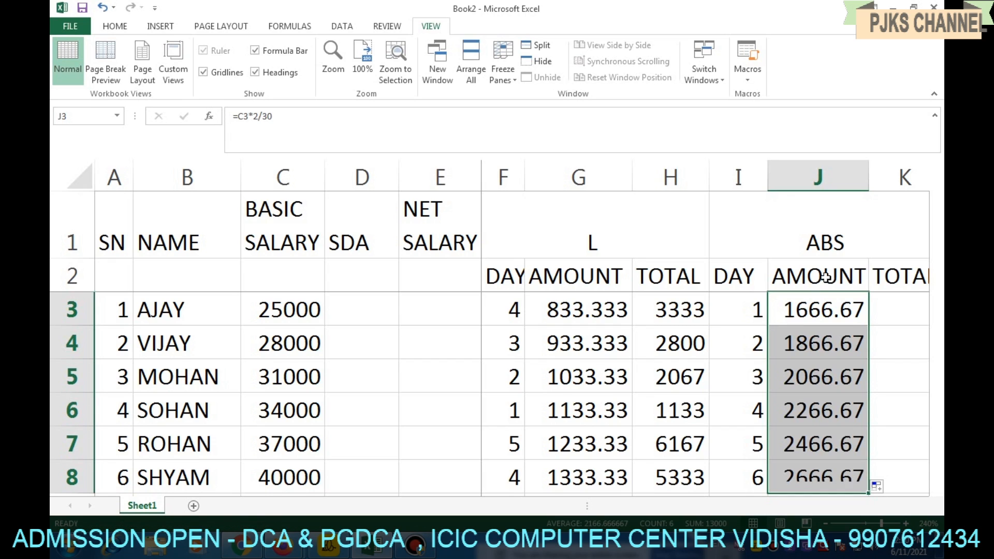
- Copy the L total formulas from H3:H8 into the ABS TOTAL cells K3:K8, and clear the pasted cells again
click(822, 321)
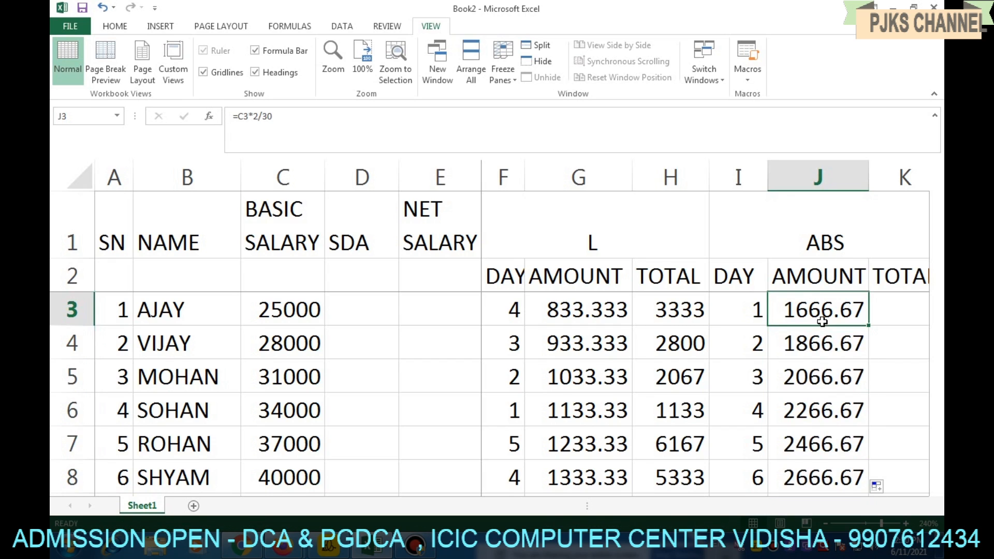
key(Right)
key(Right)
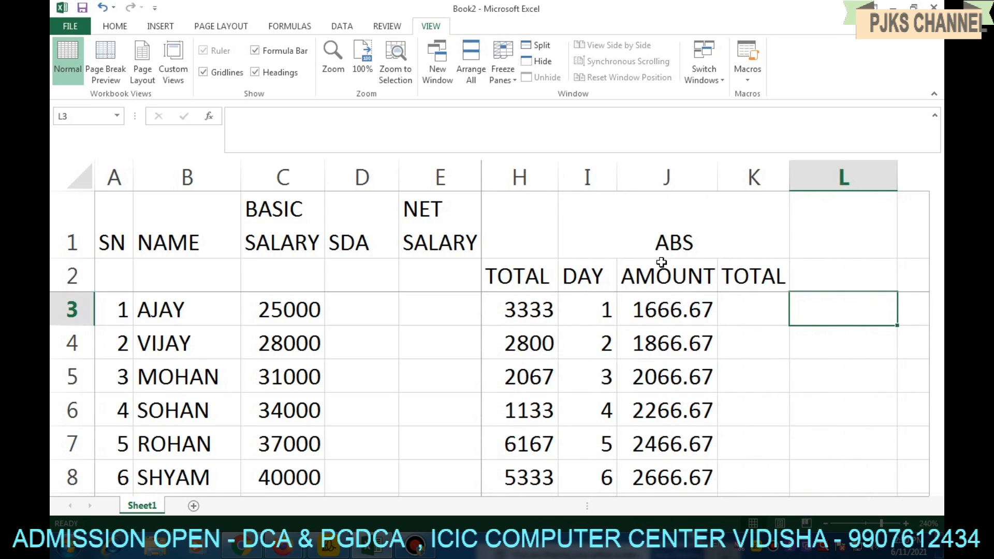
click(767, 304)
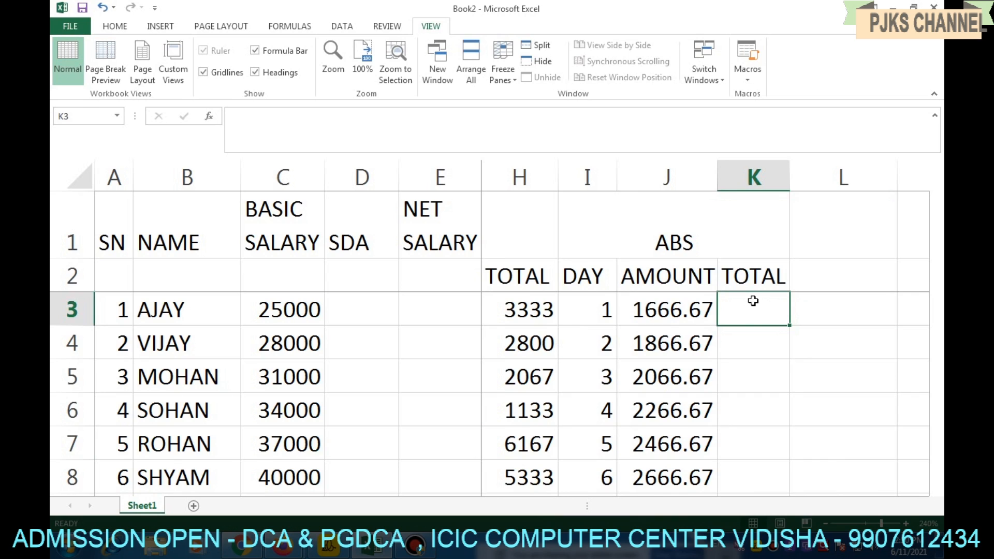
key(Left)
key(Left)
key(Left)
key(Left)
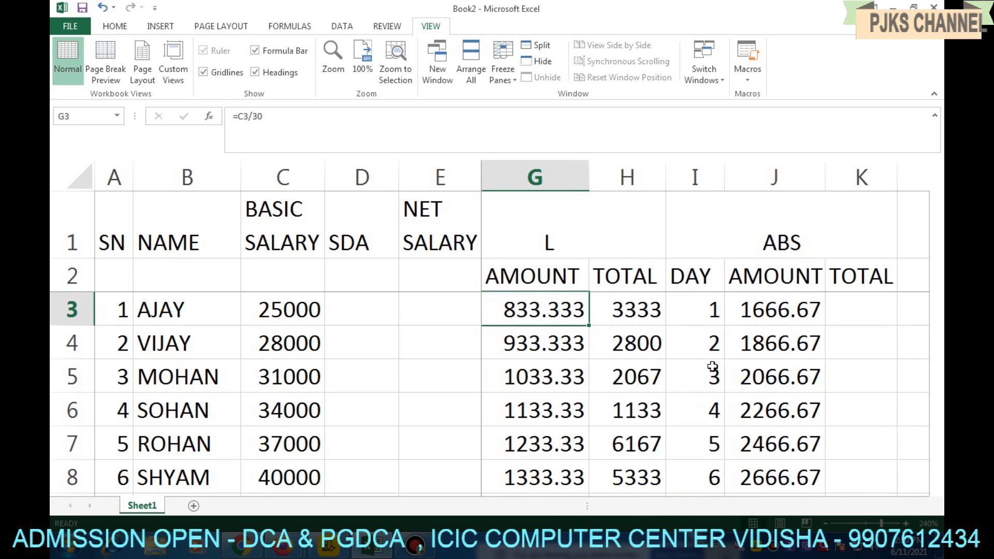
drag(636, 306, 656, 468)
key(ctrl+c)
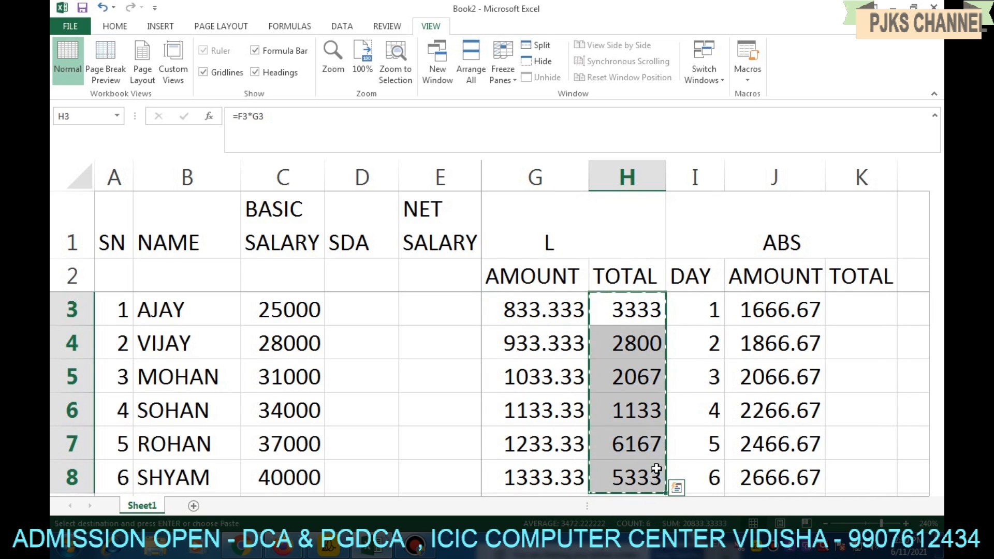
click(858, 308)
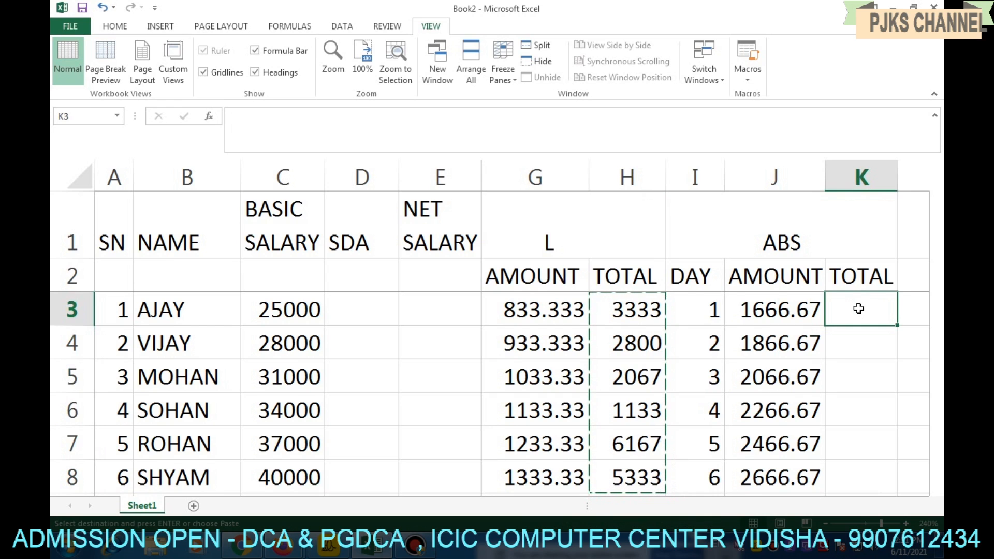
key(ctrl+v)
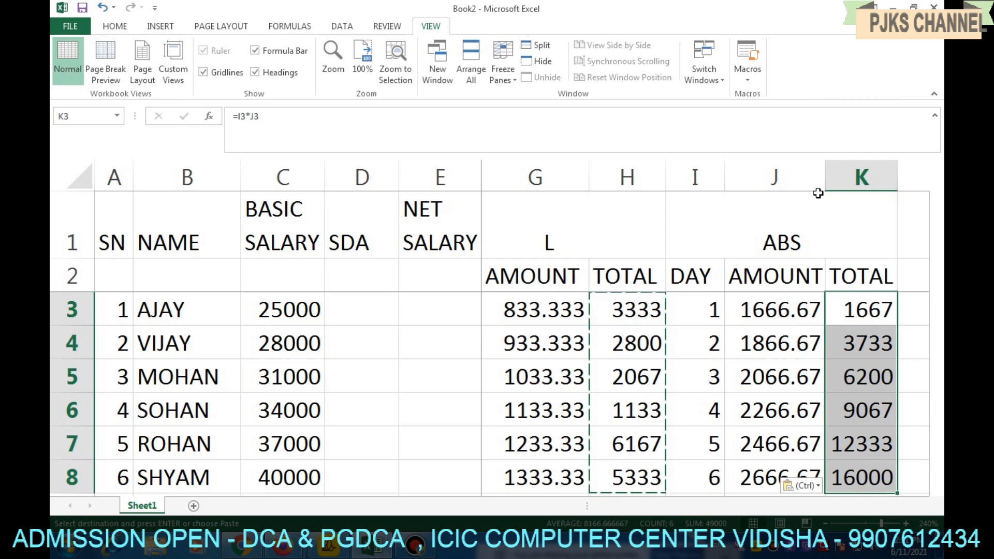
mouse_move(825, 168)
mouse_down()
mouse_move(810, 168)
mouse_move(823, 169)
mouse_up()
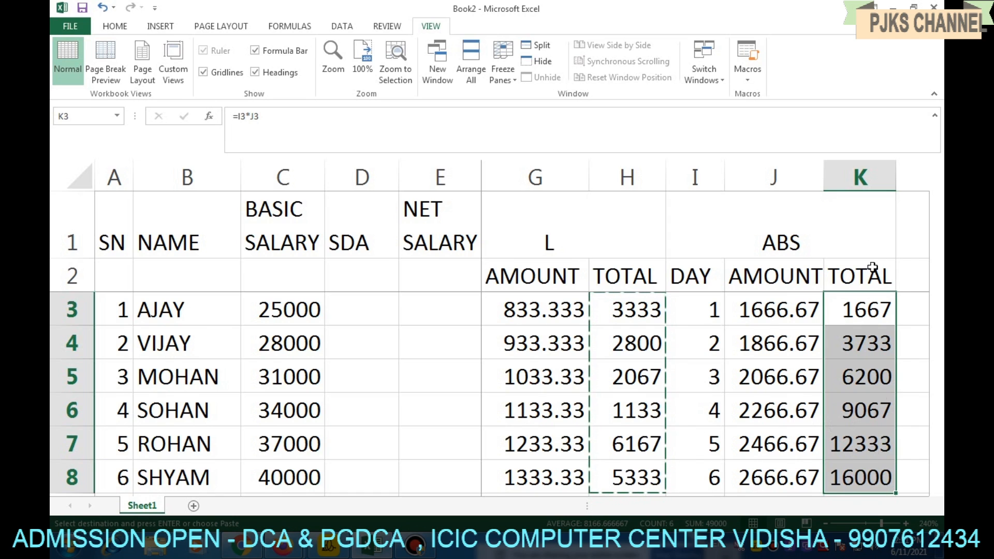
click(751, 387)
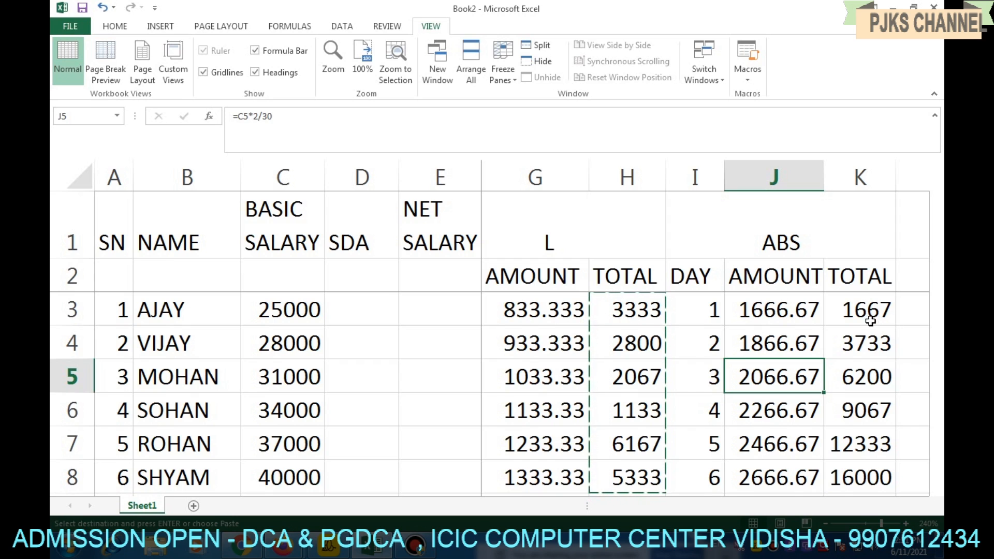
drag(869, 310, 871, 471)
key(Delete)
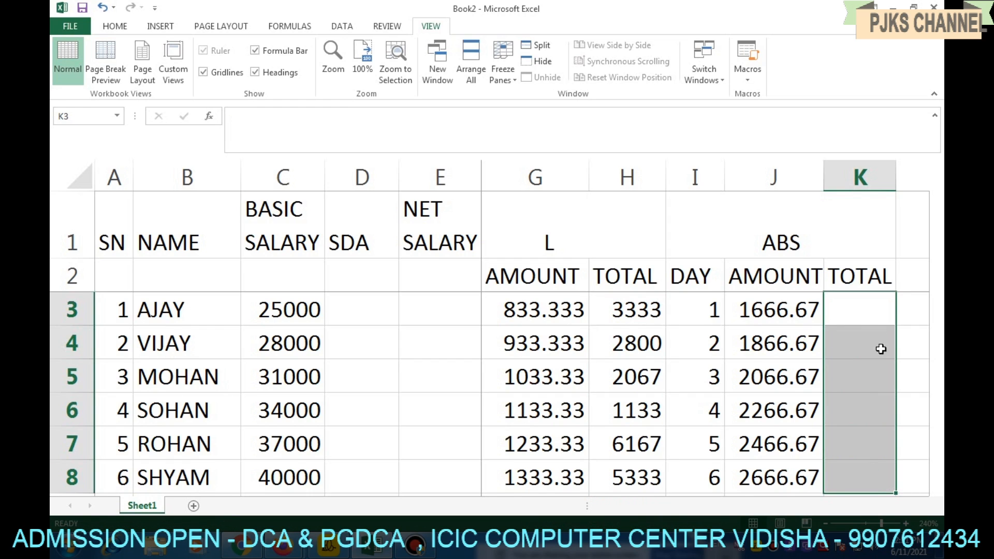
- Enter the formula =I3*J3 in K3 for the ABS total and fill it down to K8
click(880, 318)
text(=)
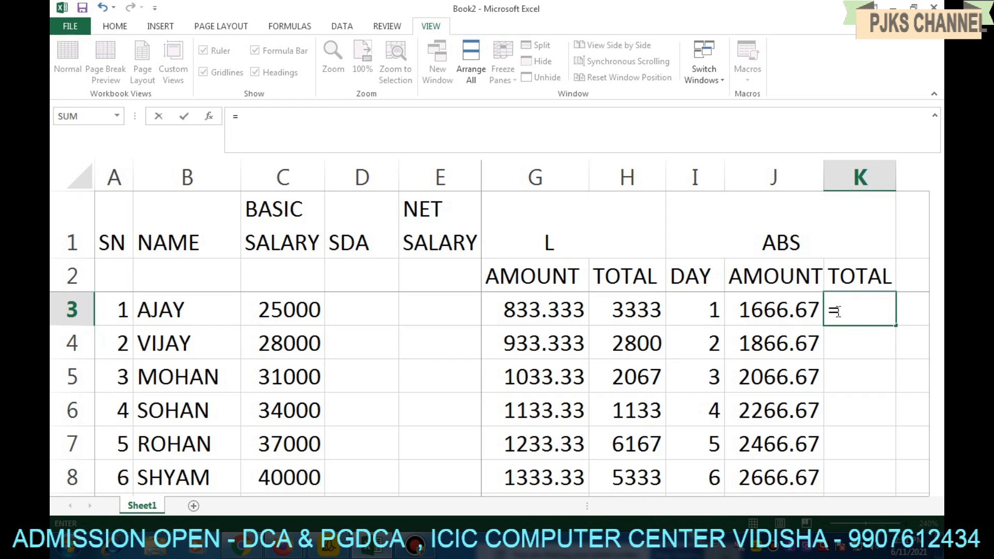
click(700, 309)
text(*)
click(782, 309)
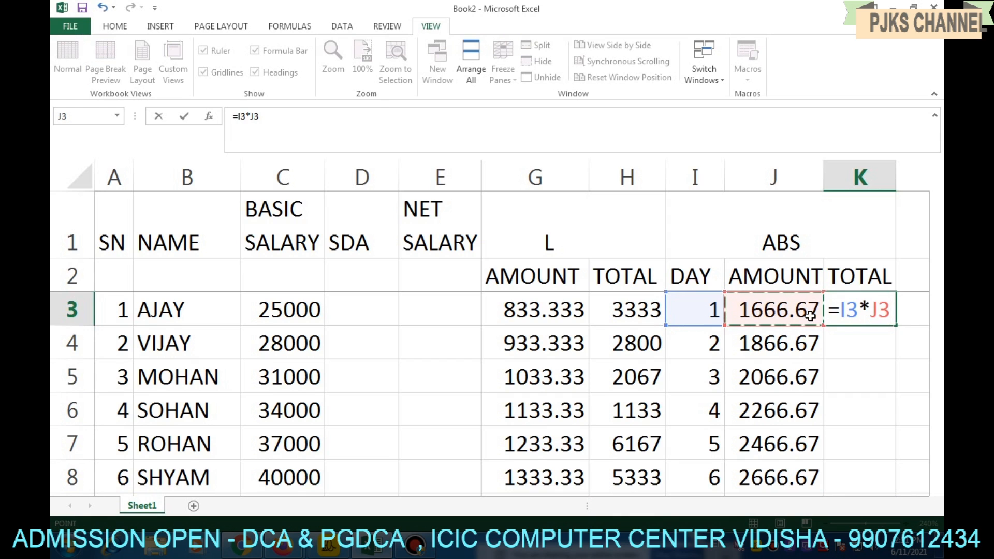
key(Return)
click(858, 318)
drag(894, 326, 879, 487)
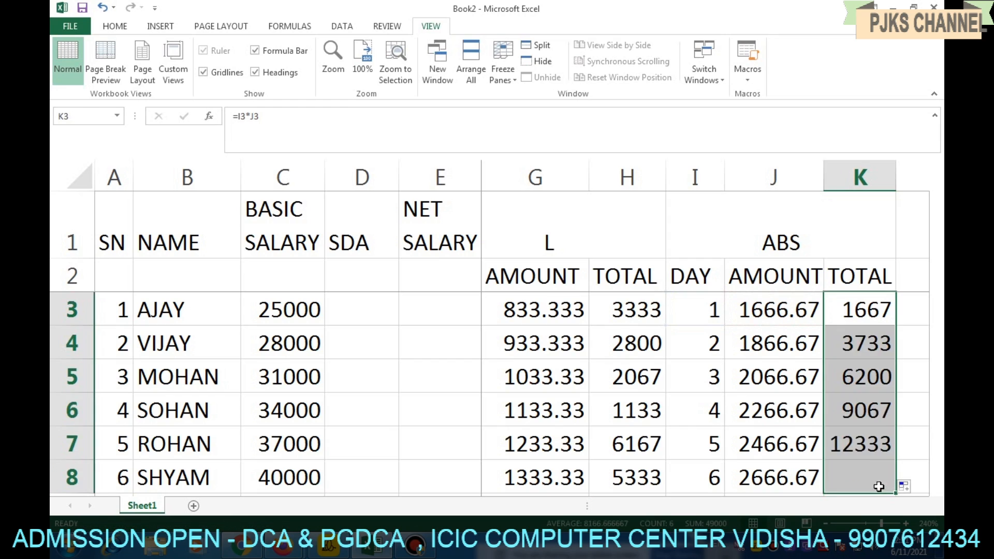
click(757, 386)
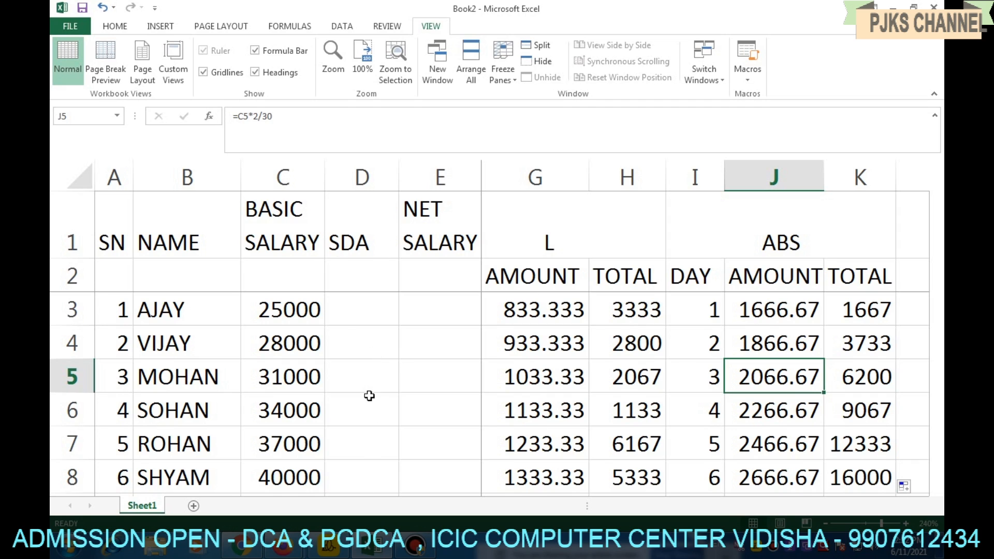
- Enter the formula =H3+K3 in D3 to sum the L and ABS totals as SDA, and fill it down to D8
click(374, 311)
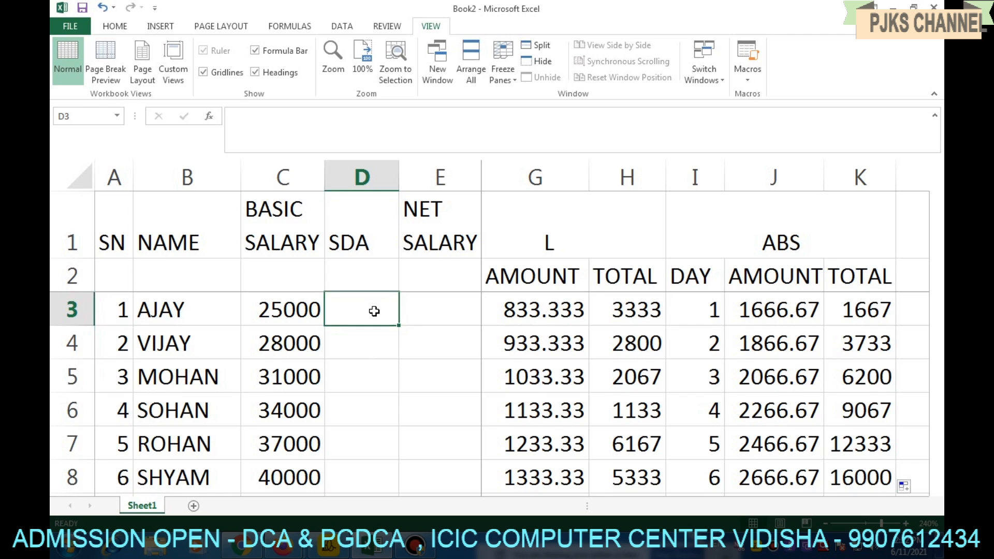
text(=)
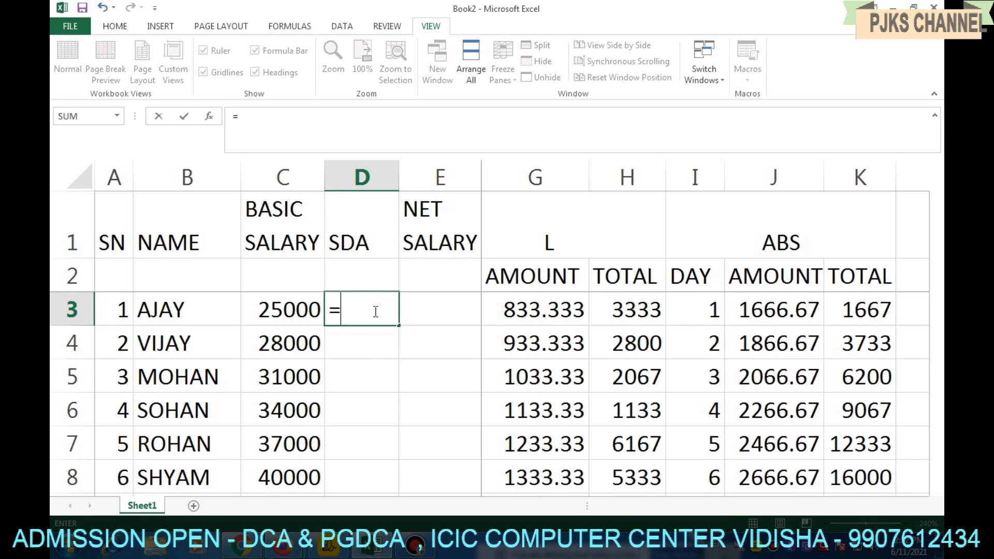
click(627, 311)
text(+)
click(853, 309)
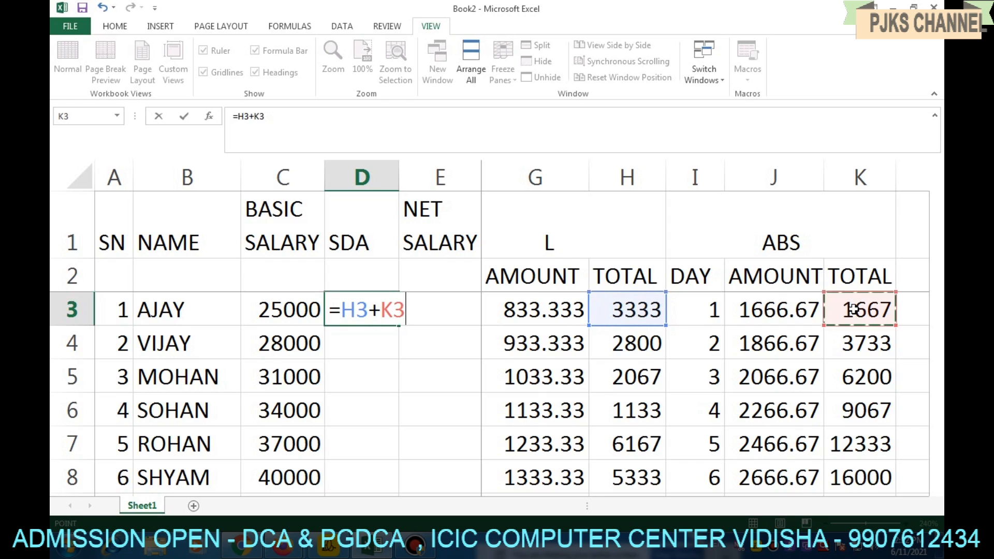
key(Return)
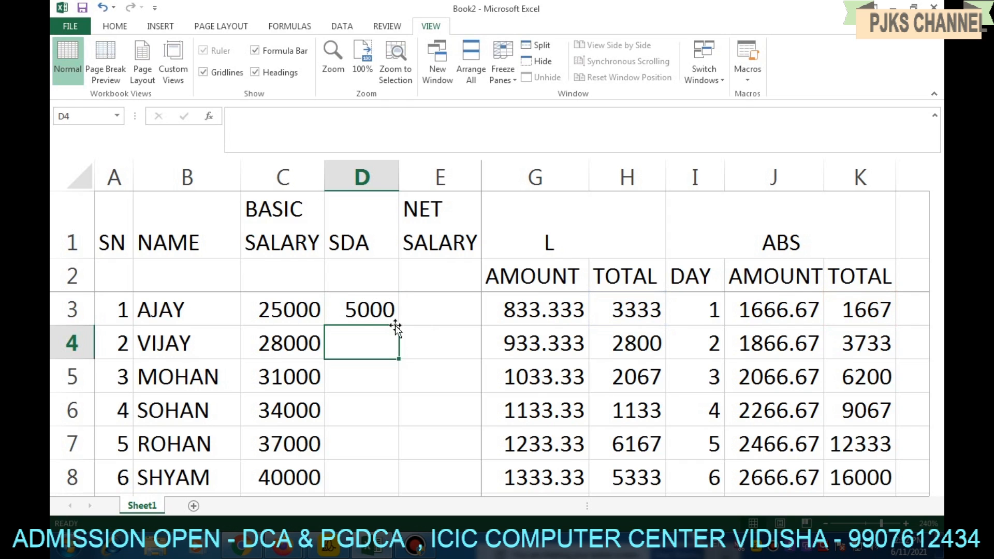
click(360, 310)
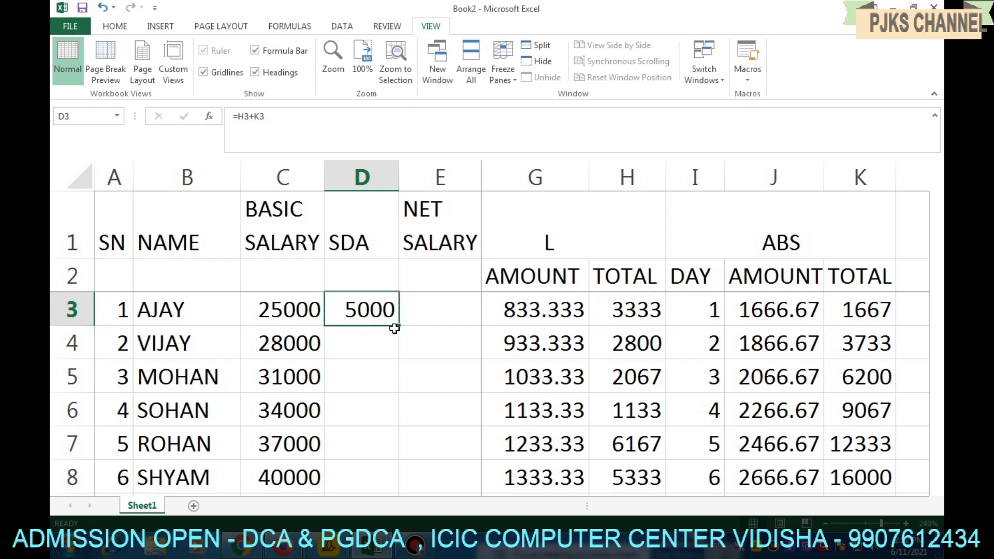
drag(395, 329, 391, 489)
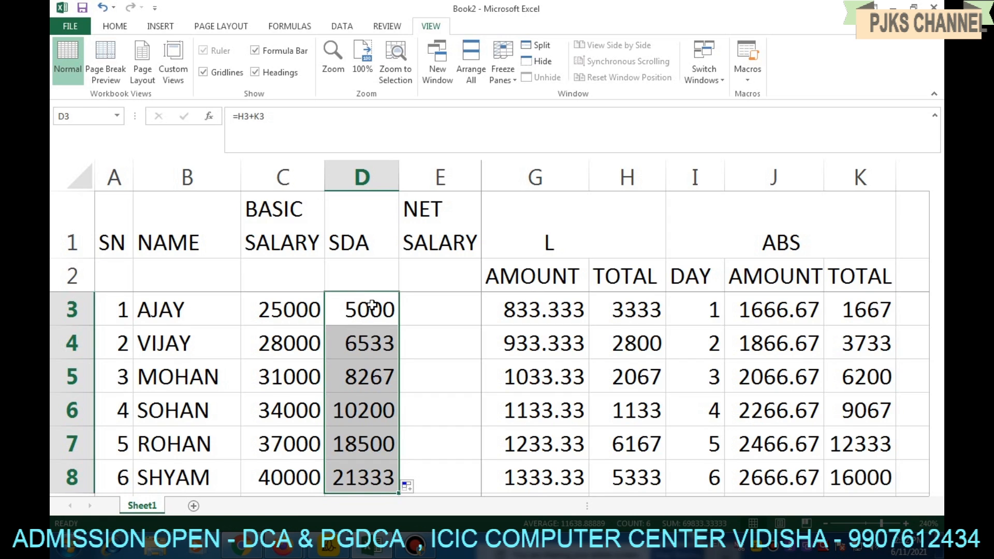
- Enter the formula =C3-D3 in E3 to calculate the net salary and fill it down to E8
click(445, 309)
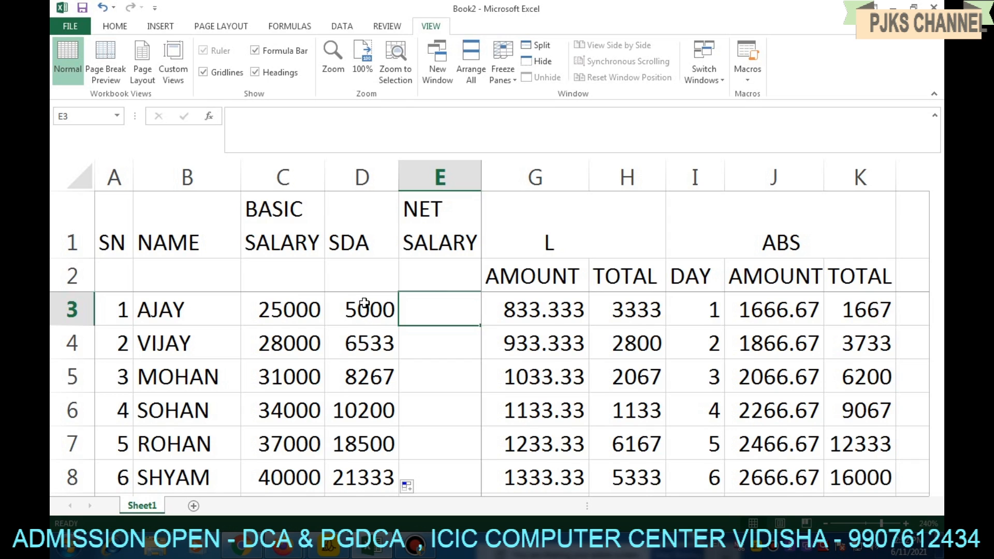
text(=)
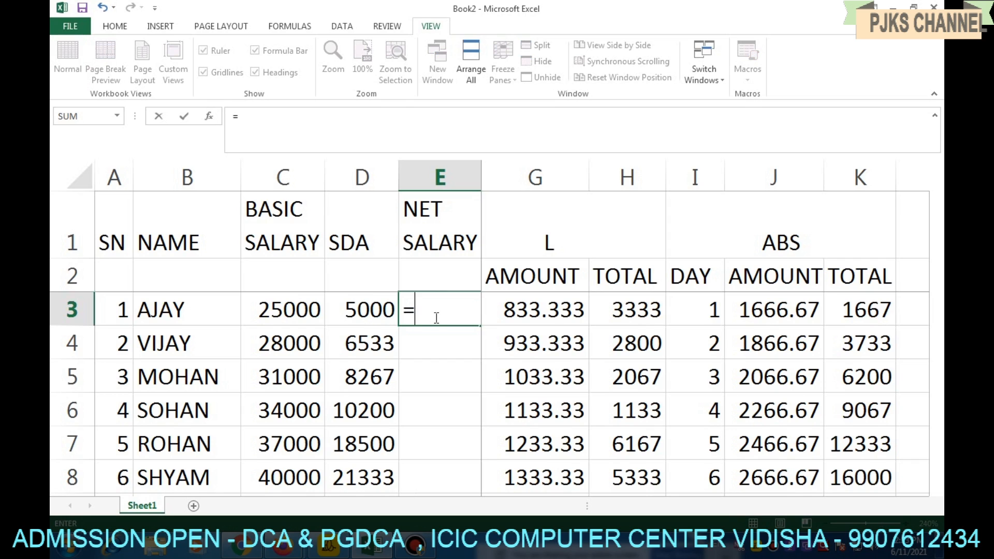
click(262, 309)
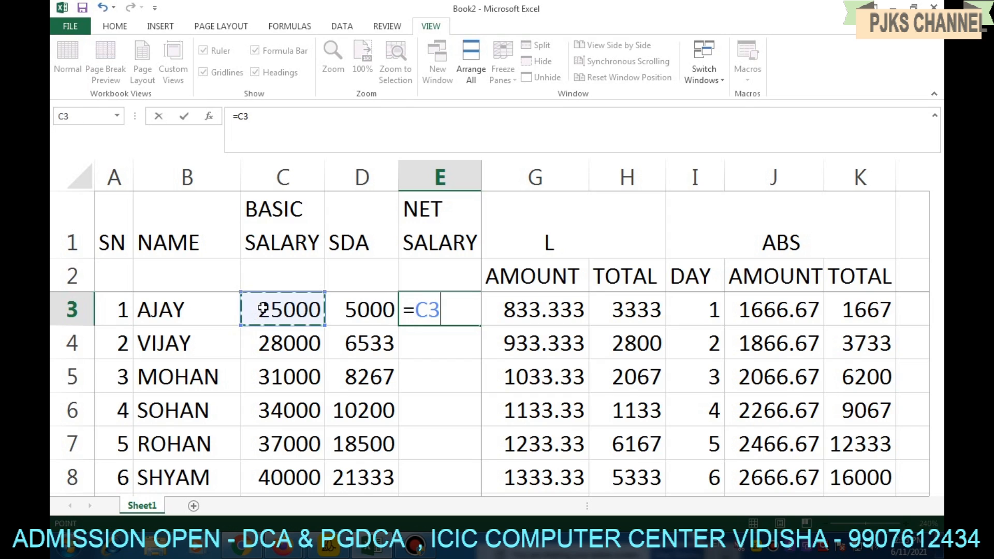
text(-)
click(366, 309)
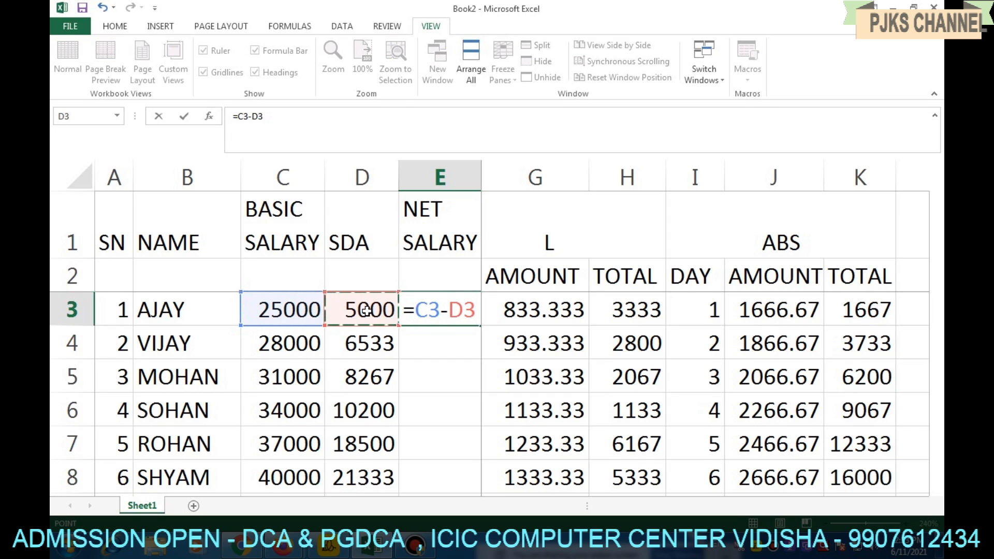
key(Return)
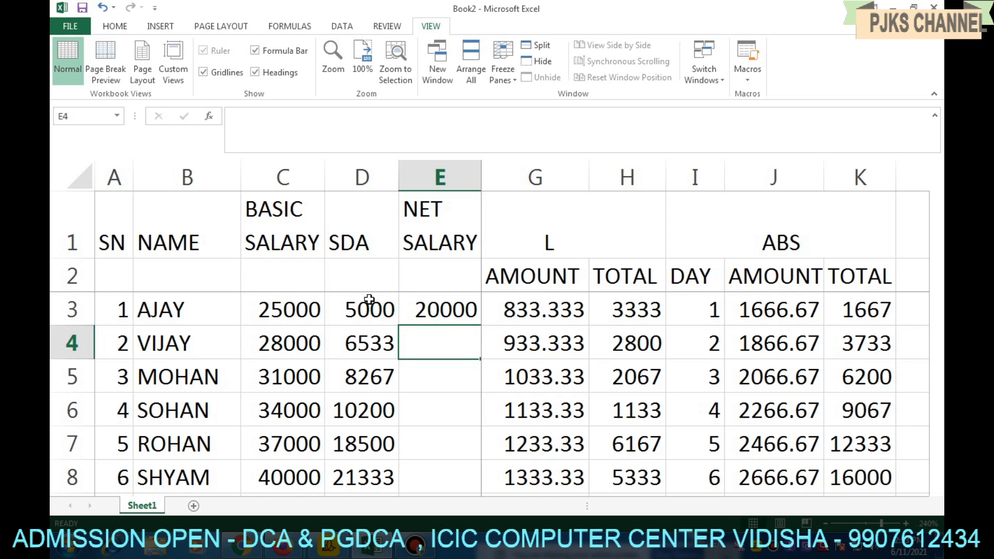
click(452, 318)
drag(481, 329, 472, 478)
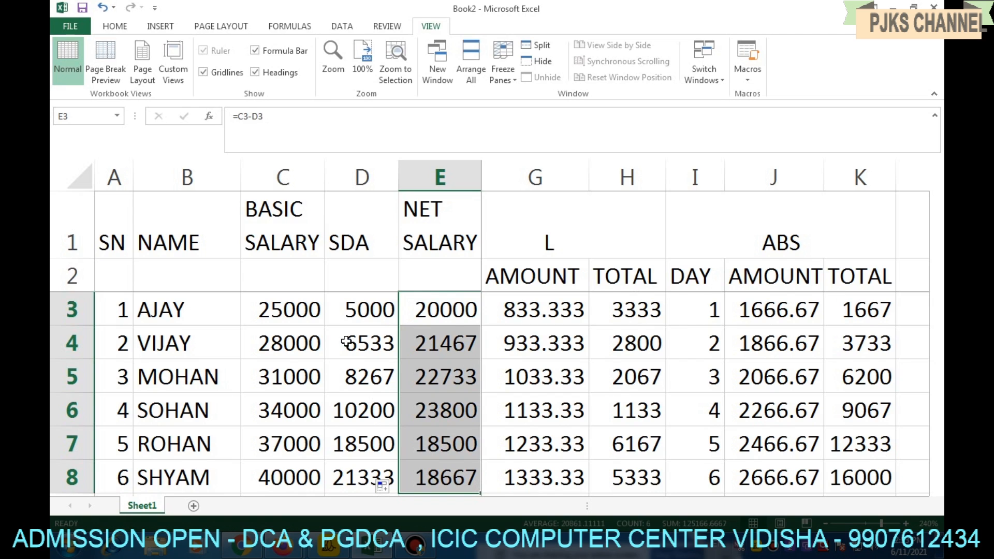
click(439, 328)
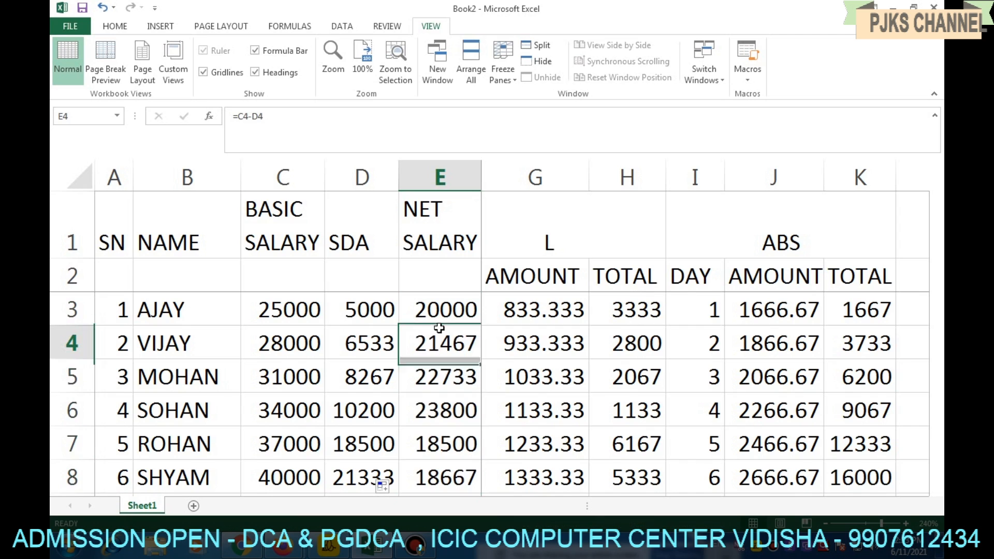
- Set the L day values in F3 and F4 to 1 to test the salary calculation
click(726, 388)
key(Left)
key(Left)
key(Left)
key(Left)
key(Left)
key(Left)
key(Left)
key(Left)
key(Left)
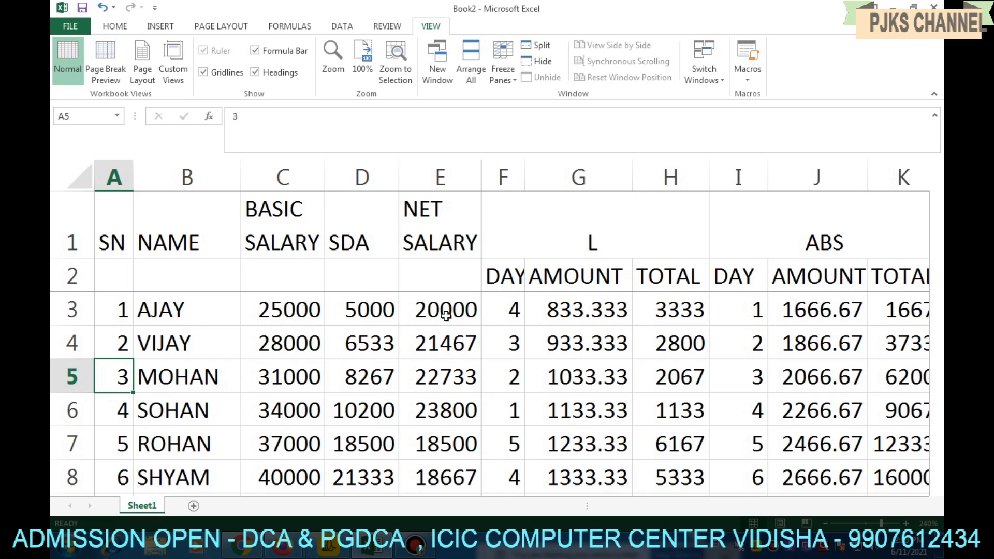
click(509, 311)
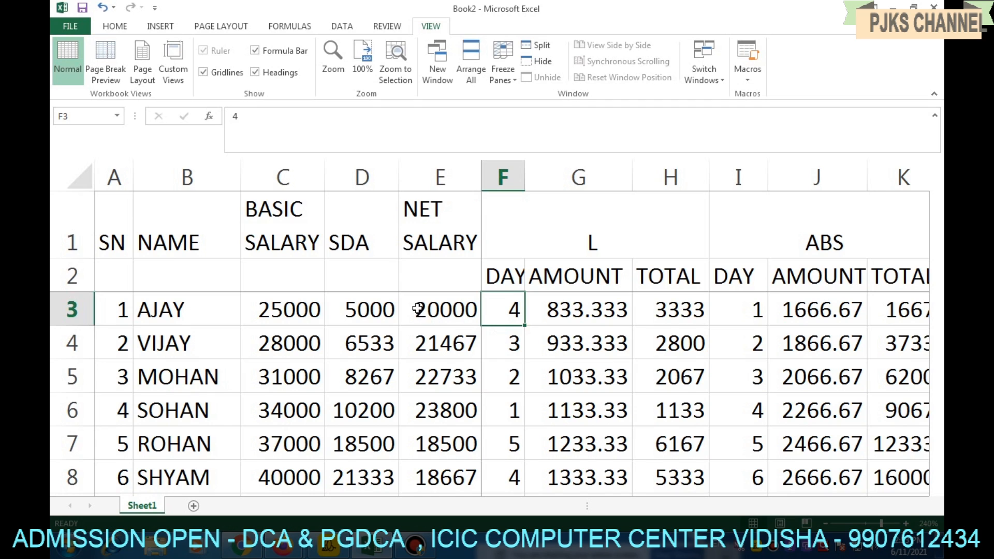
text(1)
key(Return)
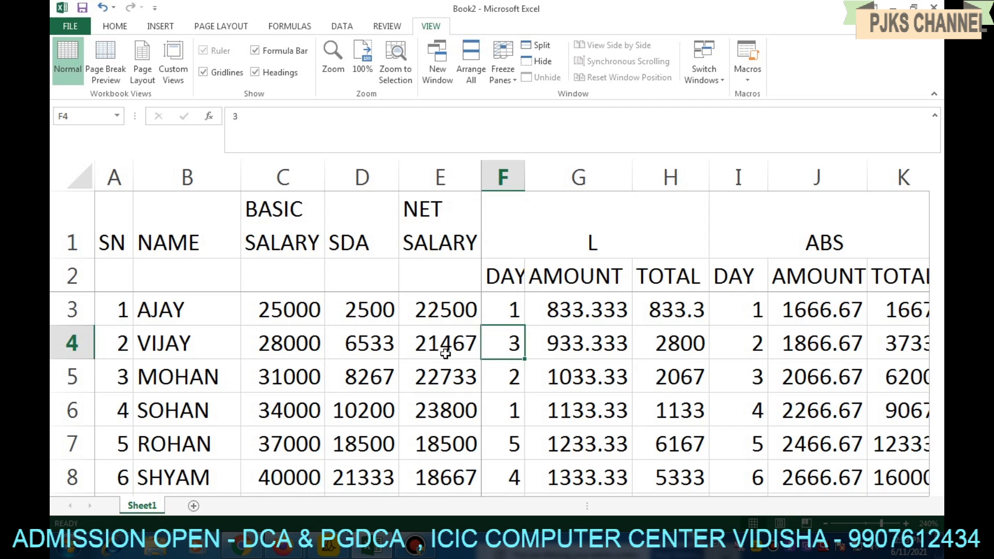
text(1)
key(Return)
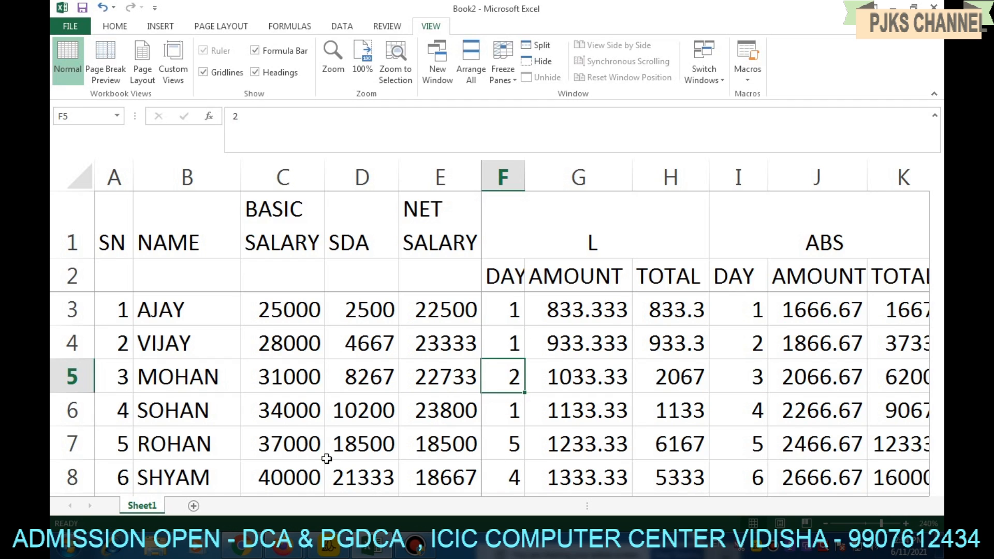
- Set the ABS day value in I8 to 1
click(750, 476)
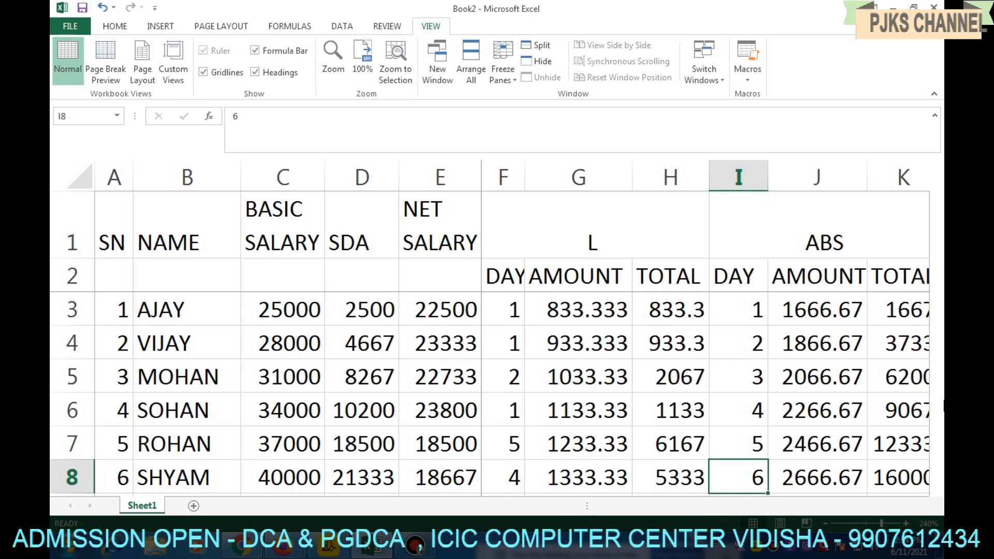
text(1)
key(Return)
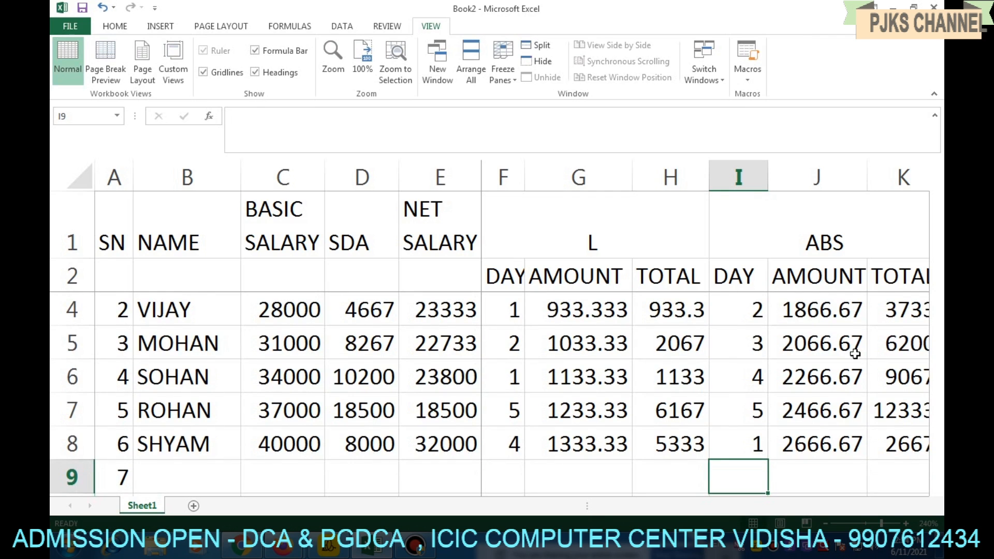